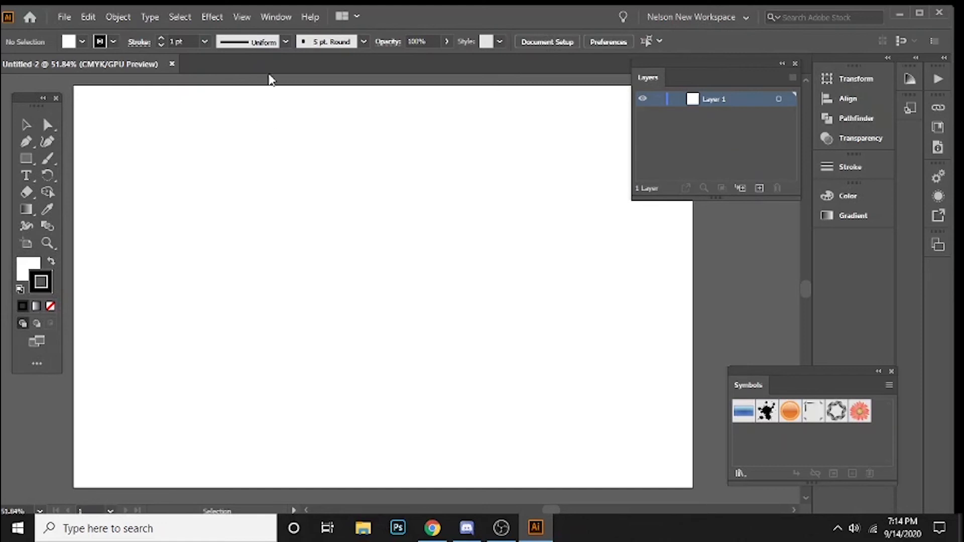
Step: Switch to the Advanced toolbar and turn on the perspective grid
{"action": "left_click", "coordinate": [276, 20]}
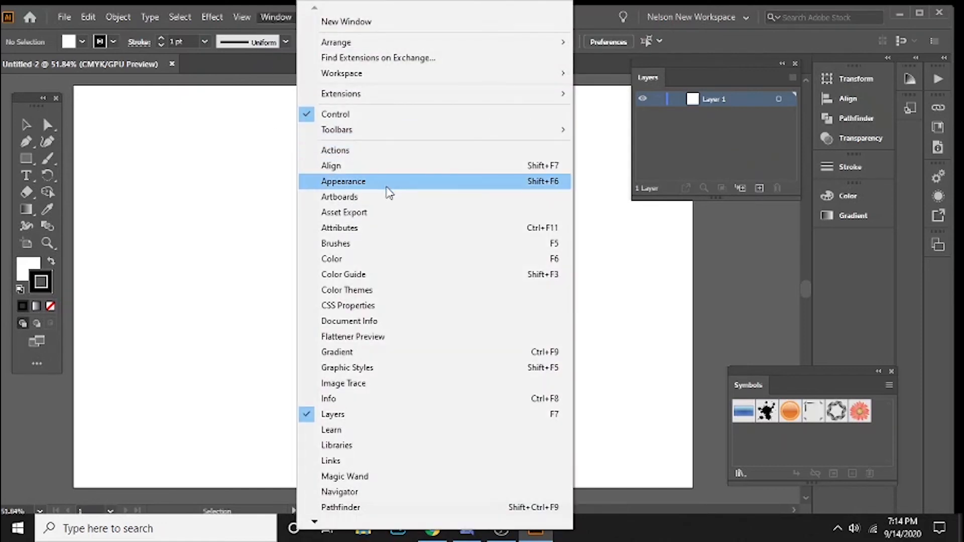
{"action": "mouse_move", "coordinate": [364, 130]}
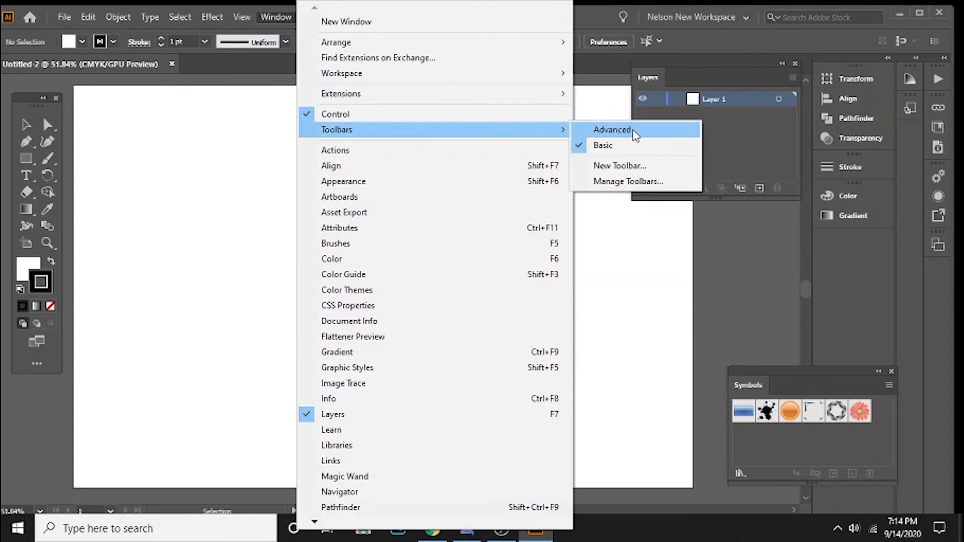
{"action": "left_click", "coordinate": [611, 130]}
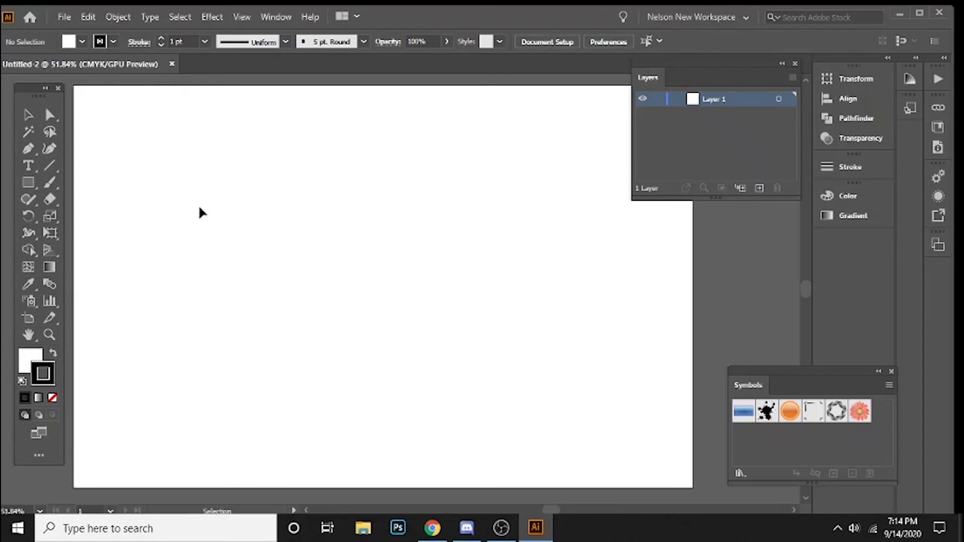
{"action": "left_click", "coordinate": [49, 253]}
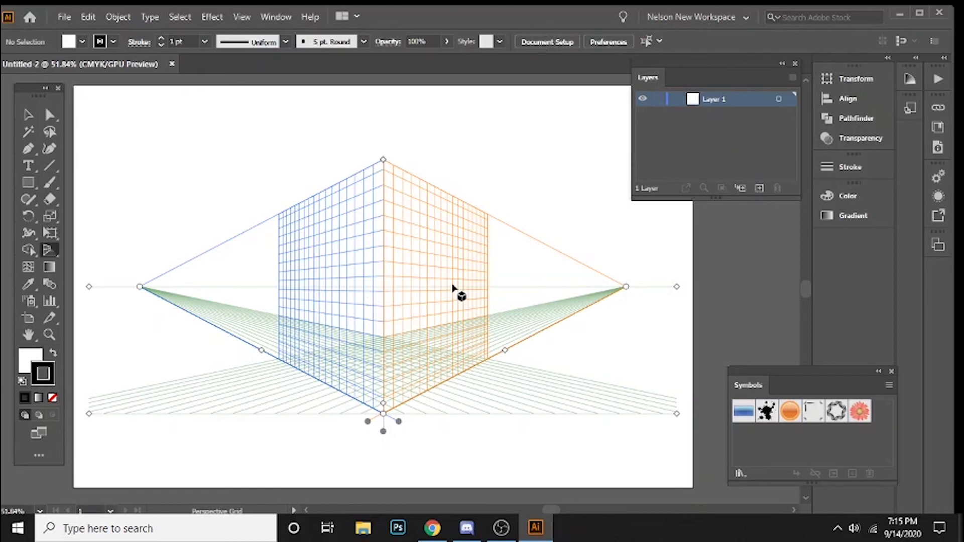
Step: Move the grid's horizon line down close to the ground line and back up to about the middle of the grid's height
{"action": "key", "text": "Tab"}
{"action": "key", "text": "ctrl+equal"}
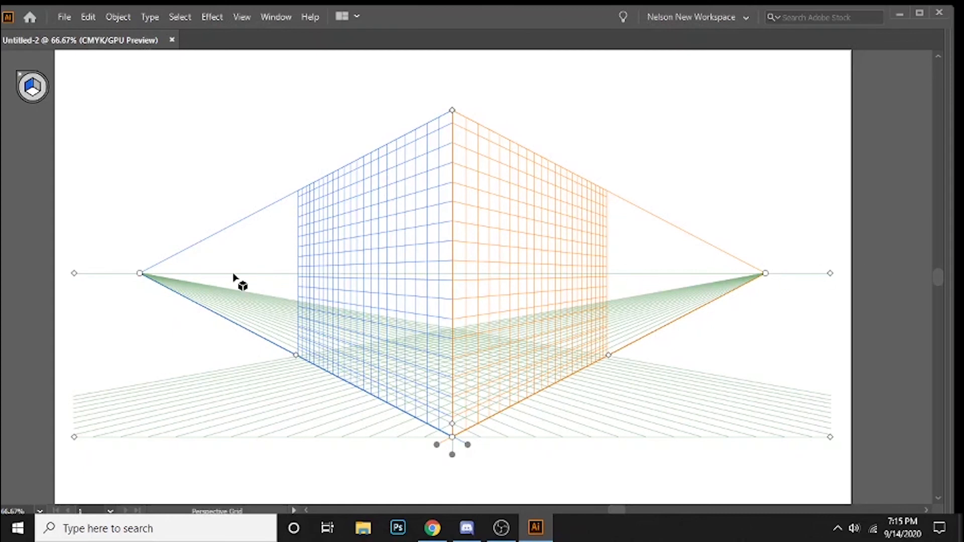
{"action": "left_click_drag", "start_coordinate": [78, 272], "coordinate": [89, 423]}
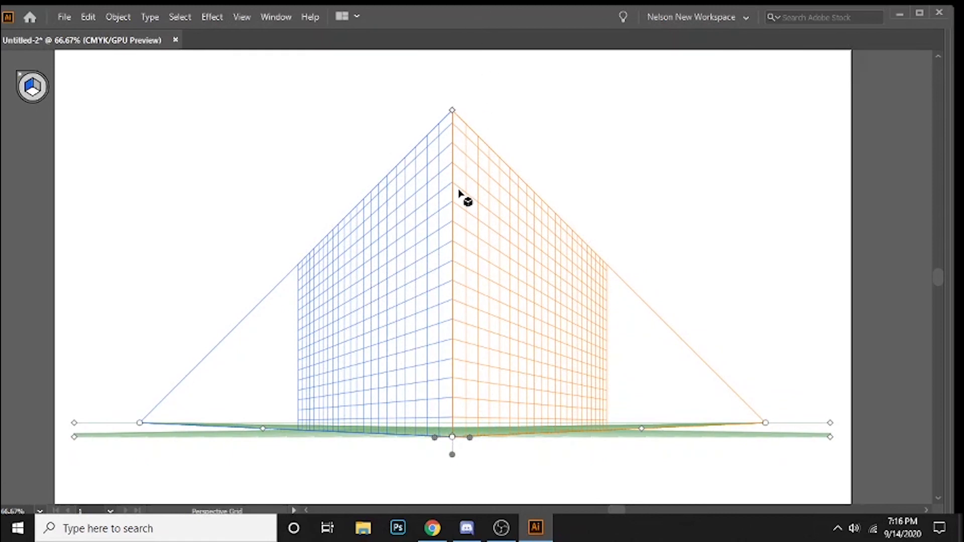
{"action": "left_click_drag", "start_coordinate": [95, 423], "coordinate": [245, 280]}
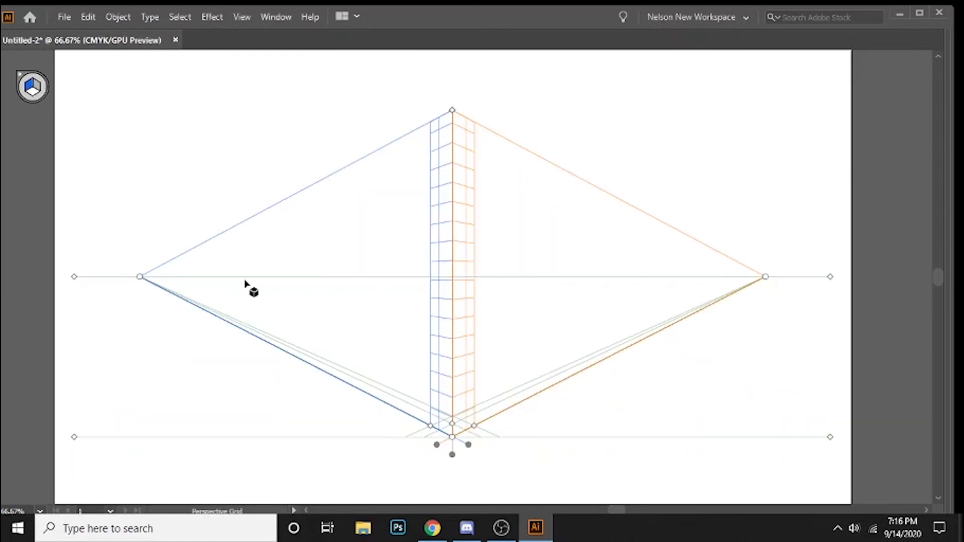
{"action": "left_click_drag", "start_coordinate": [74, 277], "coordinate": [74, 270]}
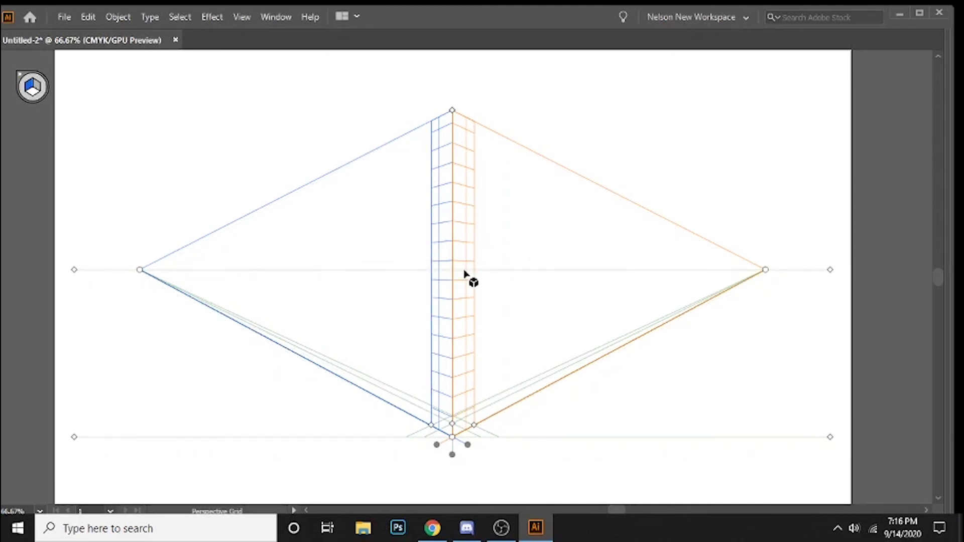
{"action": "left_click_drag", "start_coordinate": [74, 270], "coordinate": [74, 289]}
Step: Extend the right and left grid planes outward to about halfway to their vanishing points, and adjust the grid's height and position
{"action": "left_click_drag", "start_coordinate": [475, 426], "coordinate": [598, 370]}
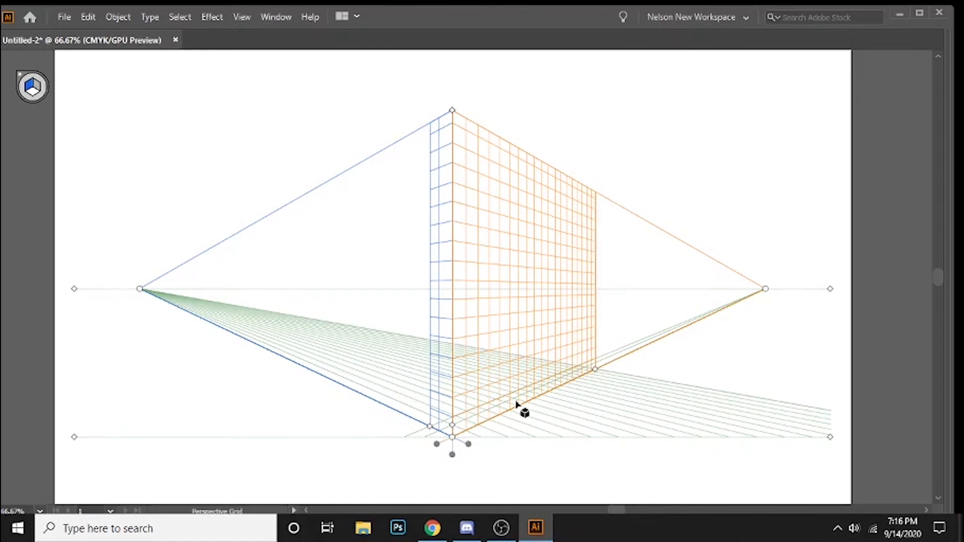
{"action": "left_click_drag", "start_coordinate": [429, 427], "coordinate": [303, 367]}
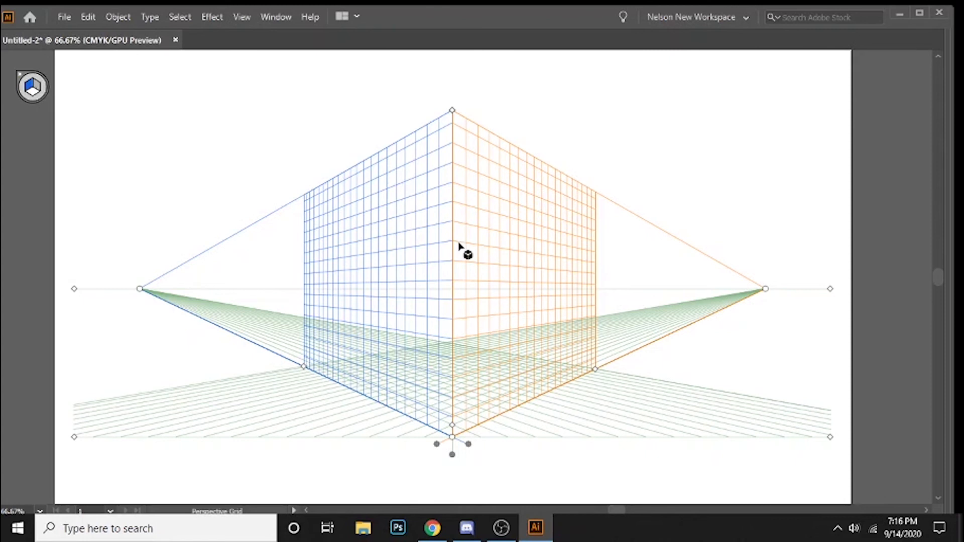
{"action": "left_click_drag", "start_coordinate": [452, 110], "coordinate": [452, 301]}
{"action": "left_click_drag", "start_coordinate": [468, 444], "coordinate": [758, 313]}
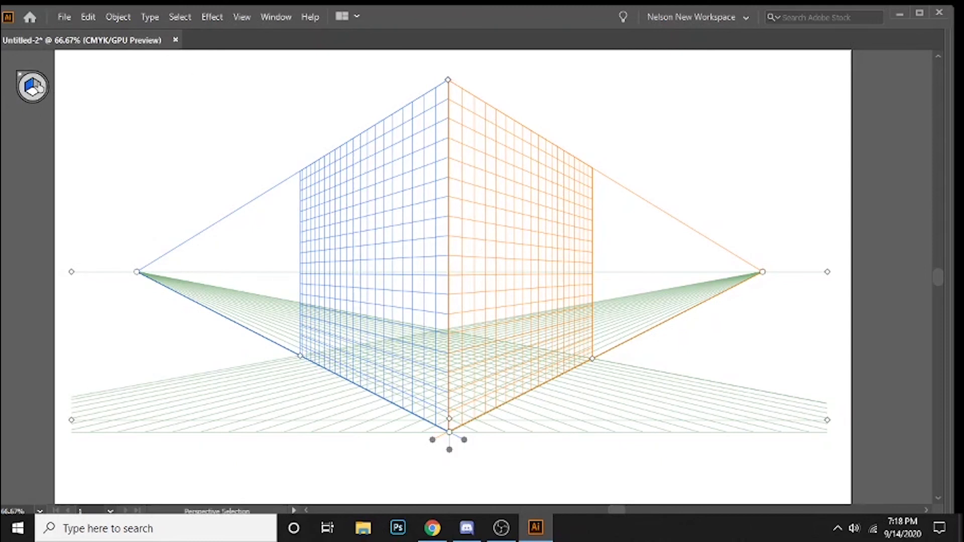
Step: Switch the active perspective plane to the right grid and on to the horizontal grid
{"action": "key", "text": "shift+v"}
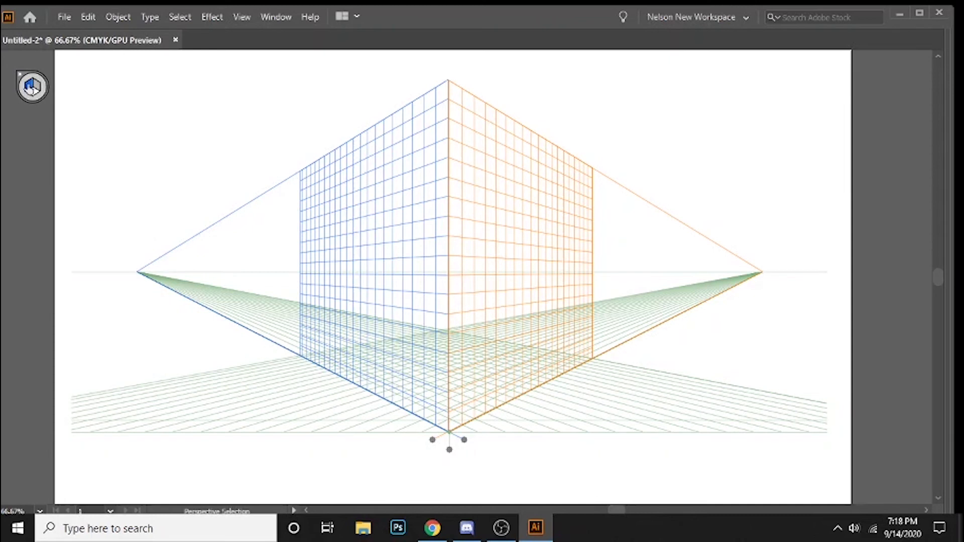
{"action": "key", "text": "shift+p"}
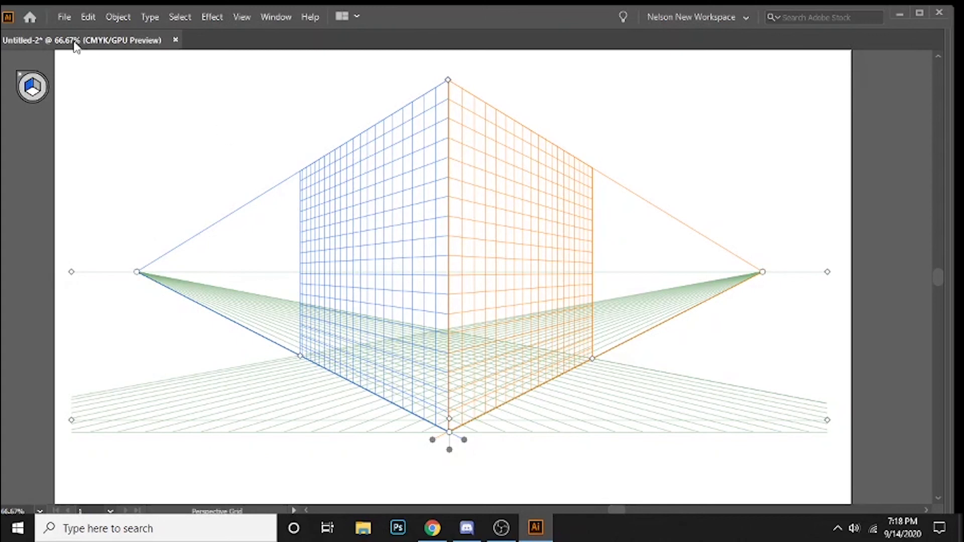
{"action": "key", "text": "shift+v"}
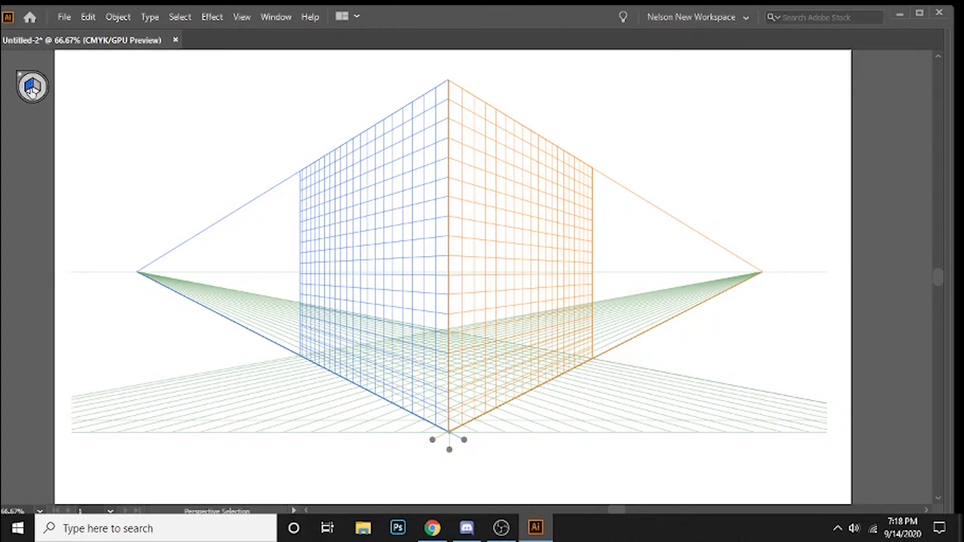
{"action": "key", "text": "shift+p"}
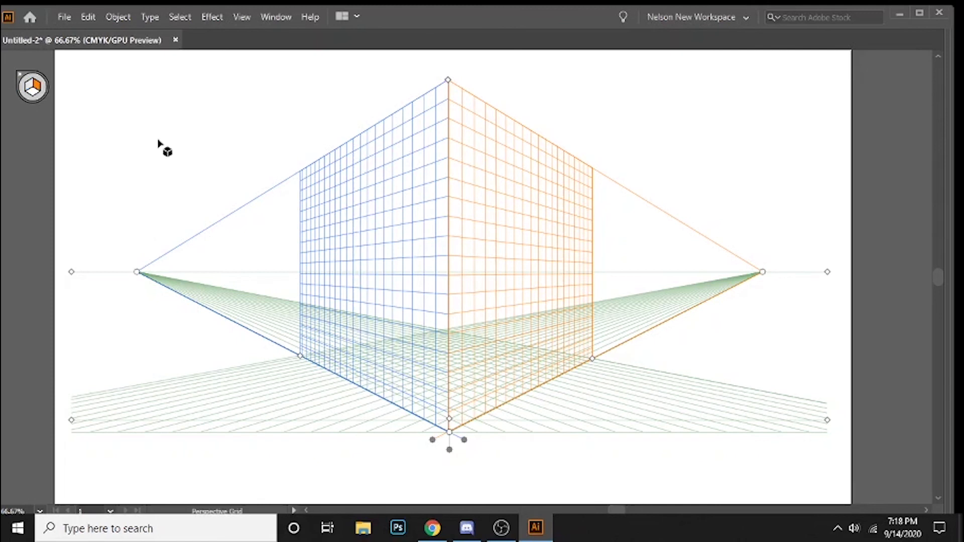
{"action": "left_click", "coordinate": [35, 88]}
{"action": "key", "text": "shift+p"}
{"action": "left_click", "coordinate": [32, 95]}
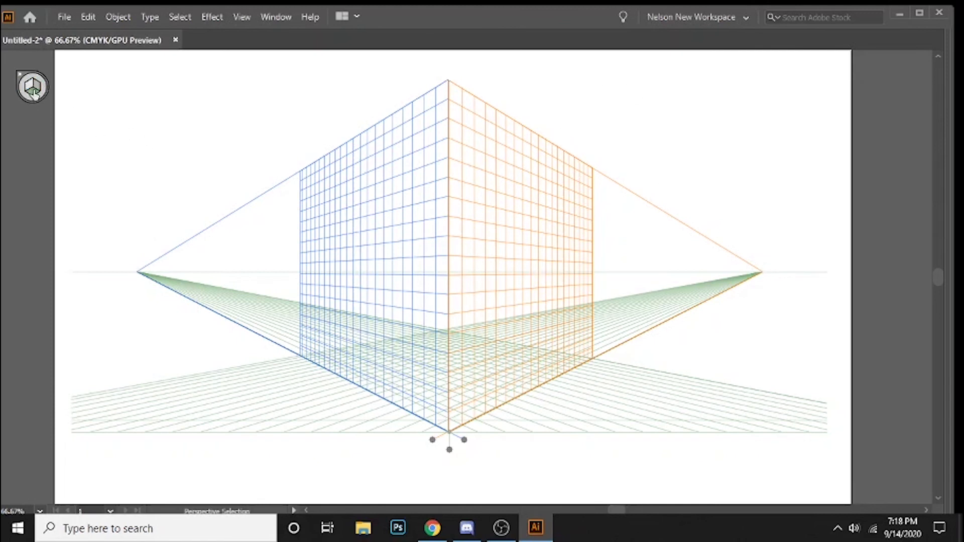
{"action": "key", "text": "shift+p"}
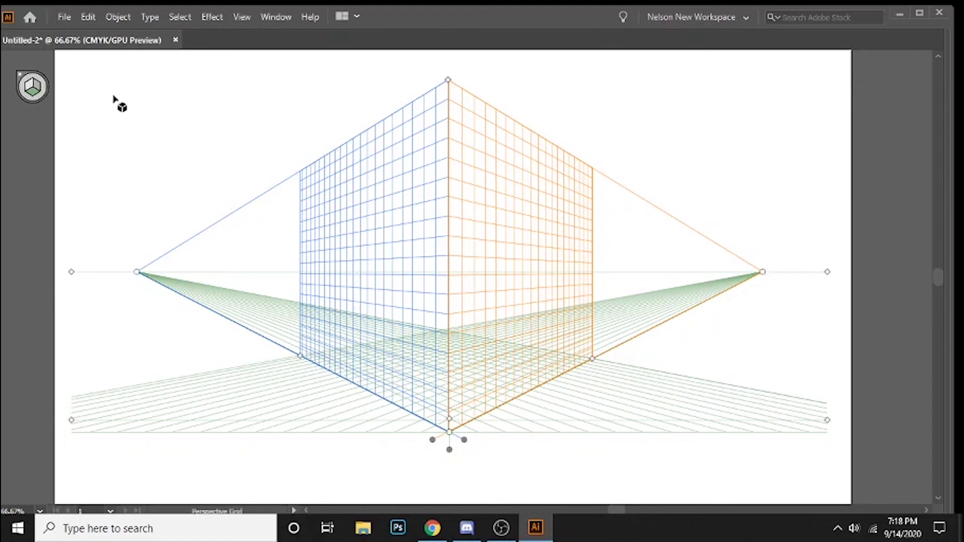
Step: Draw a teal-blue rectangle (C 80.57, M 32.89, Y 27.72, K 1.19) covering the whole left grid plane
{"action": "key", "text": "Tab"}
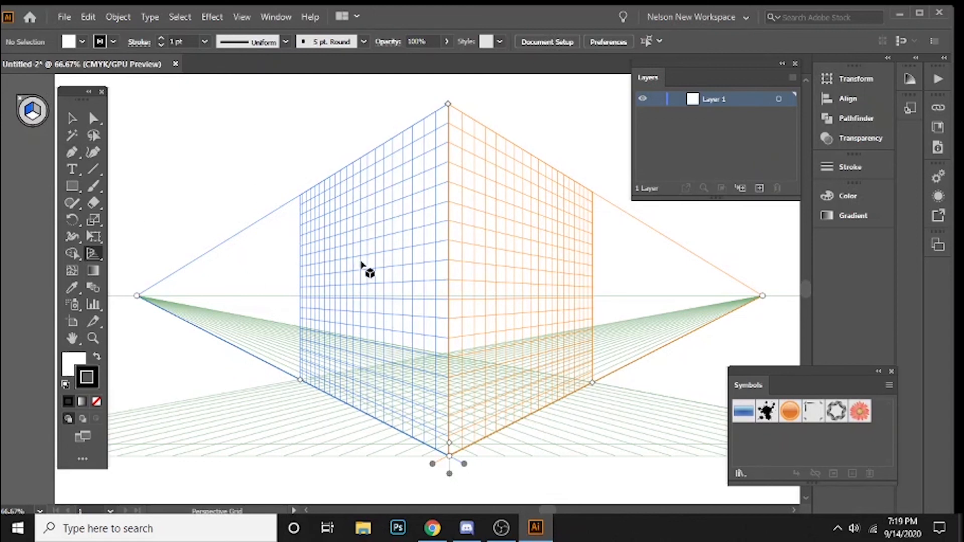
{"action": "left_click_drag", "start_coordinate": [72, 186], "coordinate": [143, 190]}
{"action": "double_click", "coordinate": [78, 363]}
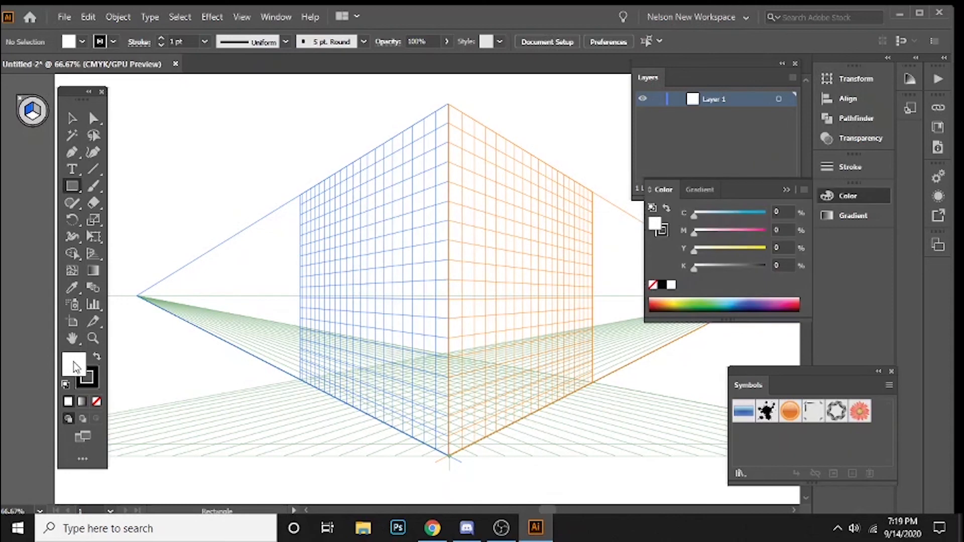
{"action": "left_click", "coordinate": [501, 241]}
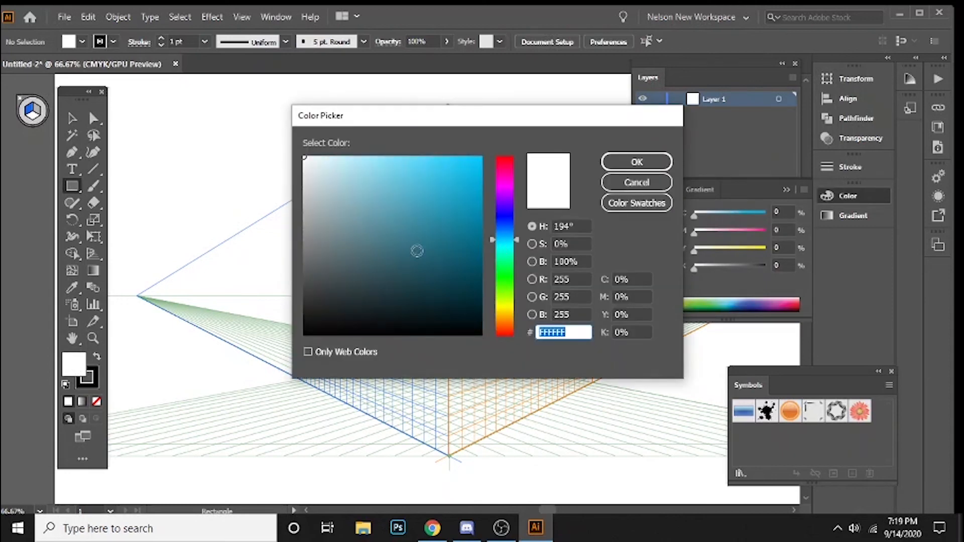
{"action": "left_click", "coordinate": [430, 231]}
{"action": "key", "text": "Return"}
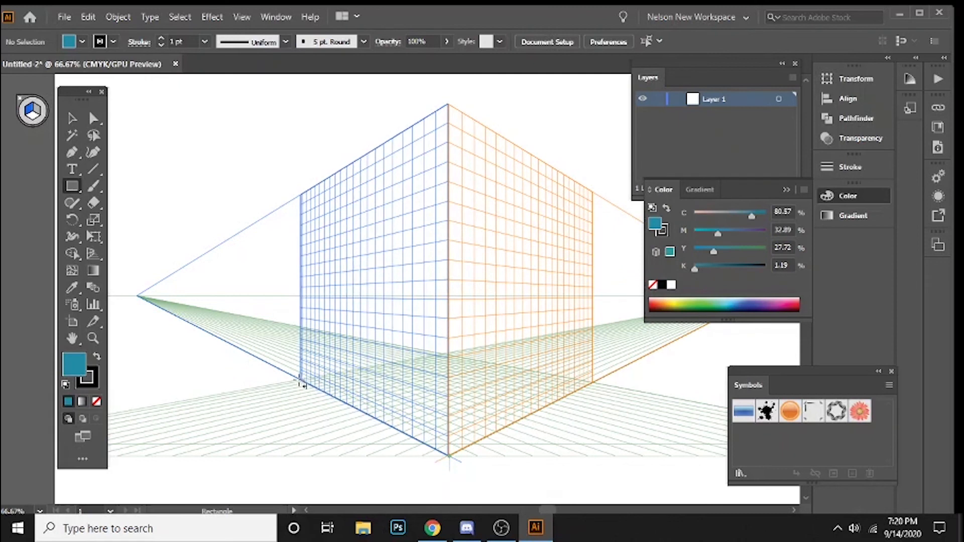
{"action": "mouse_move", "coordinate": [300, 381]}
{"action": "left_mouse_down"}
{"action": "mouse_move", "coordinate": [309, 193]}
{"action": "mouse_move", "coordinate": [448, 104]}
{"action": "left_mouse_up"}
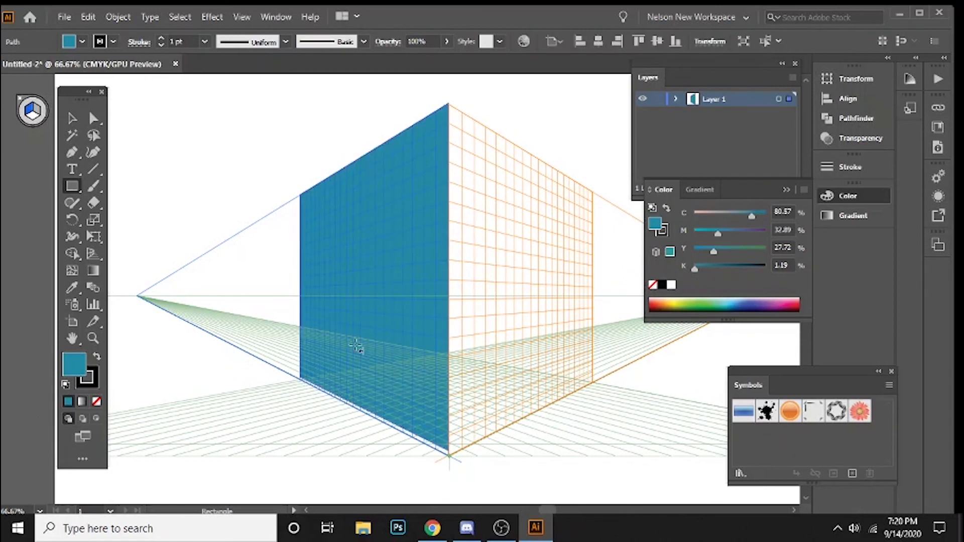
Step: Draw a dark teal rectangle (C 88.22, M 55.95, Y 49.88, K 30.85) covering the right grid plane
{"action": "left_click", "coordinate": [72, 118]}
{"action": "left_click", "coordinate": [49, 114]}
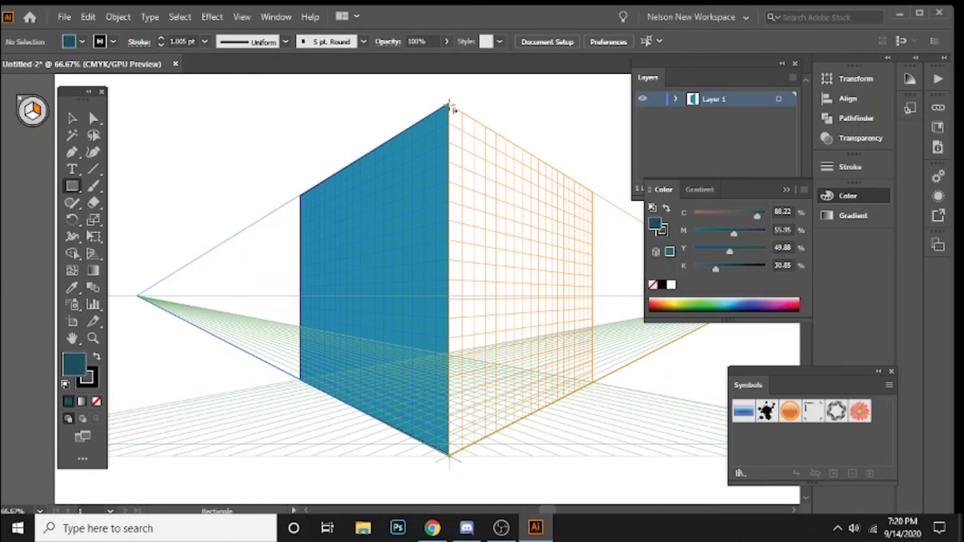
{"action": "left_click_drag", "start_coordinate": [467, 141], "coordinate": [595, 387]}
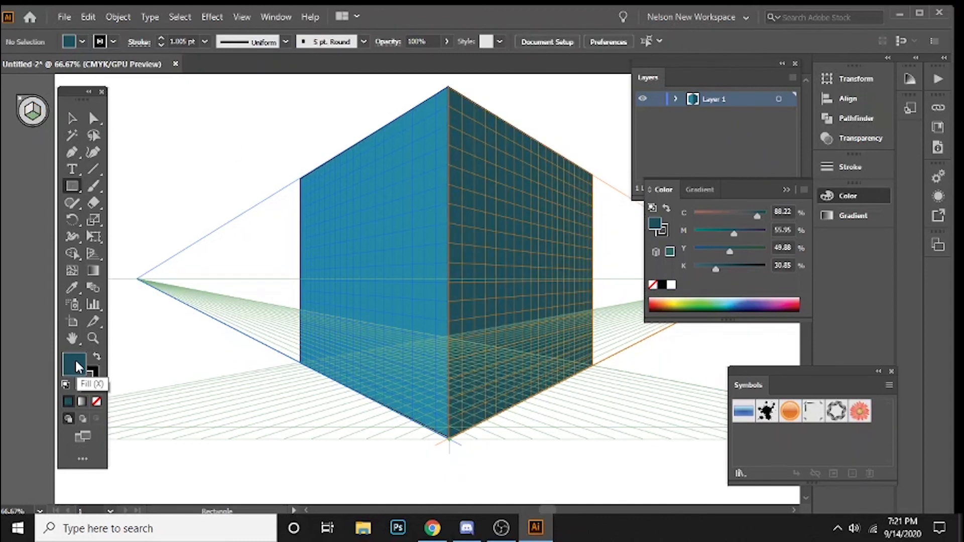
Step: Draw a dark grey rectangle (3F4A4C) on the horizontal plane as the ground, reaching back to both vanishing points
{"action": "double_click", "coordinate": [79, 368]}
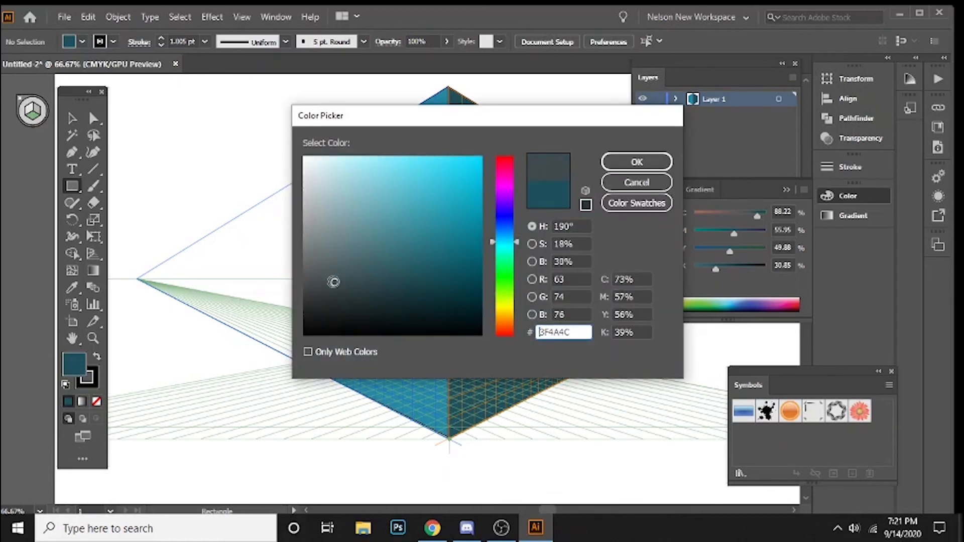
{"action": "left_click", "coordinate": [334, 282]}
{"action": "left_click", "coordinate": [630, 163]}
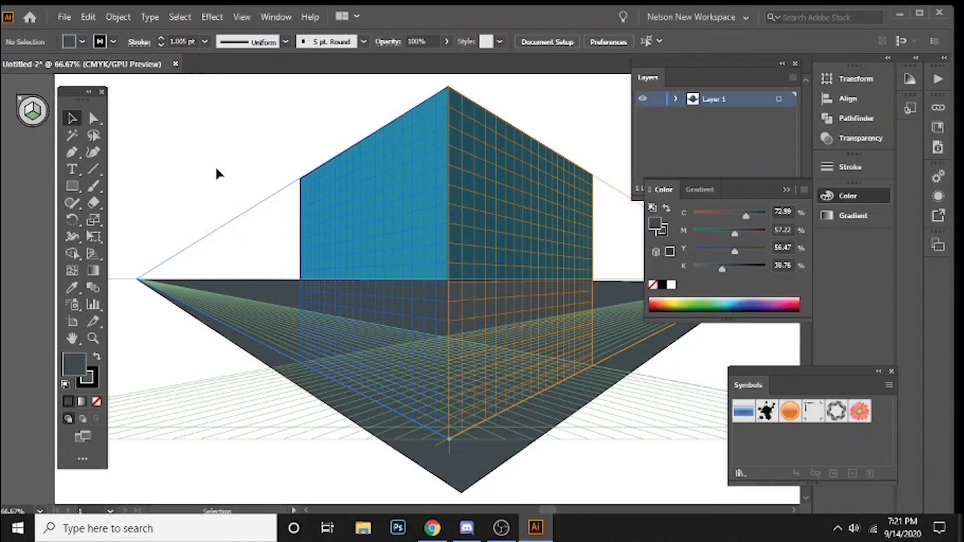
Step: Toggle the perspective grid off, on and off again, leaving it hidden
{"action": "key", "text": "Tab"}
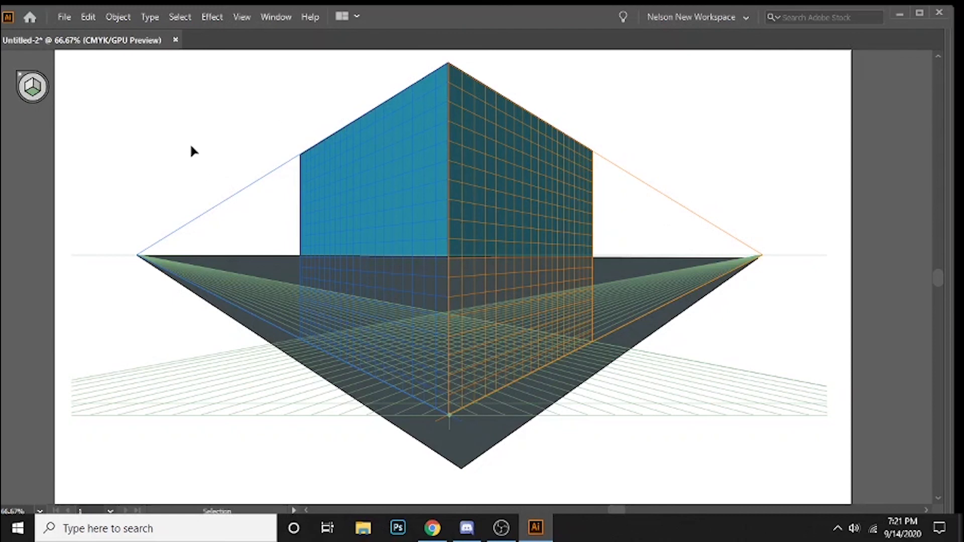
{"action": "key", "text": "Tab"}
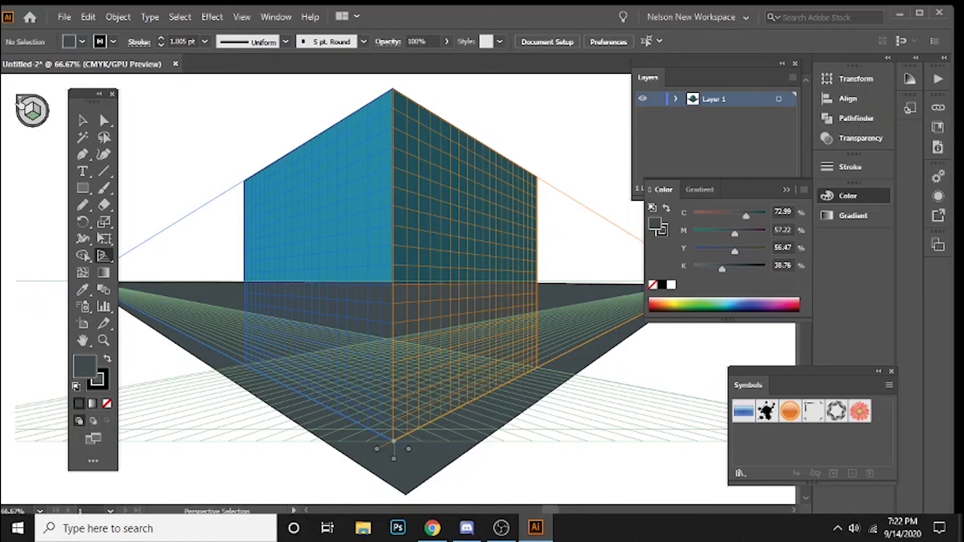
{"action": "left_click", "coordinate": [20, 102]}
{"action": "left_click", "coordinate": [21, 101]}
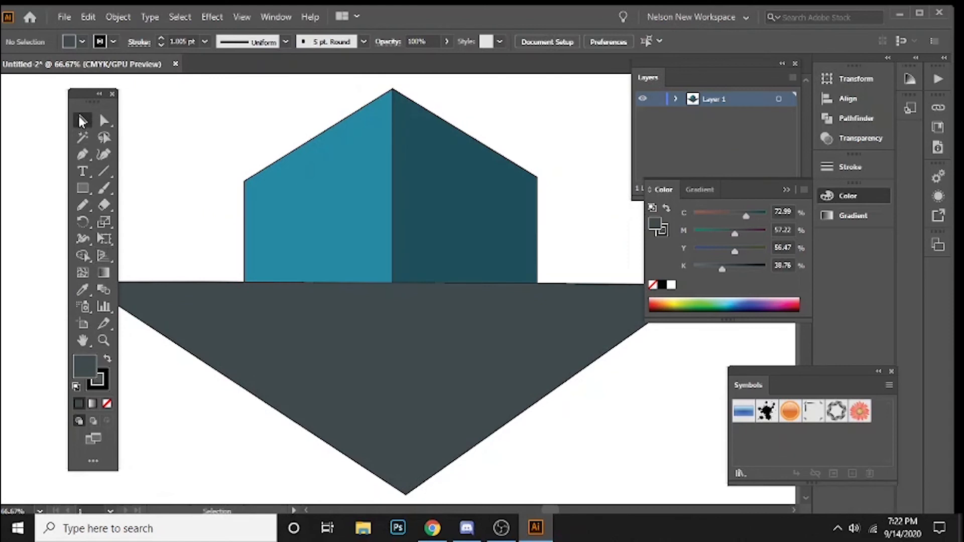
{"action": "left_click", "coordinate": [104, 256]}
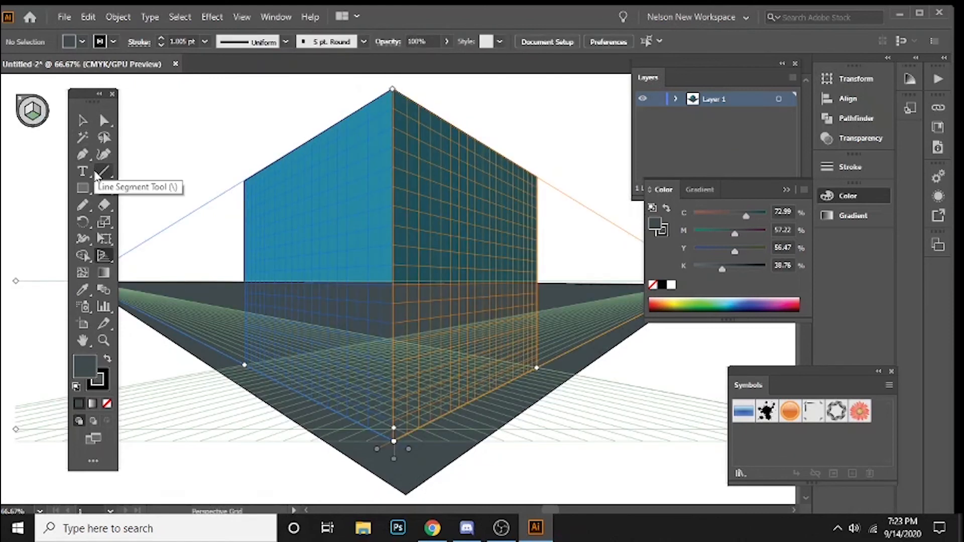
{"action": "key", "text": "ctrl+shift+i"}
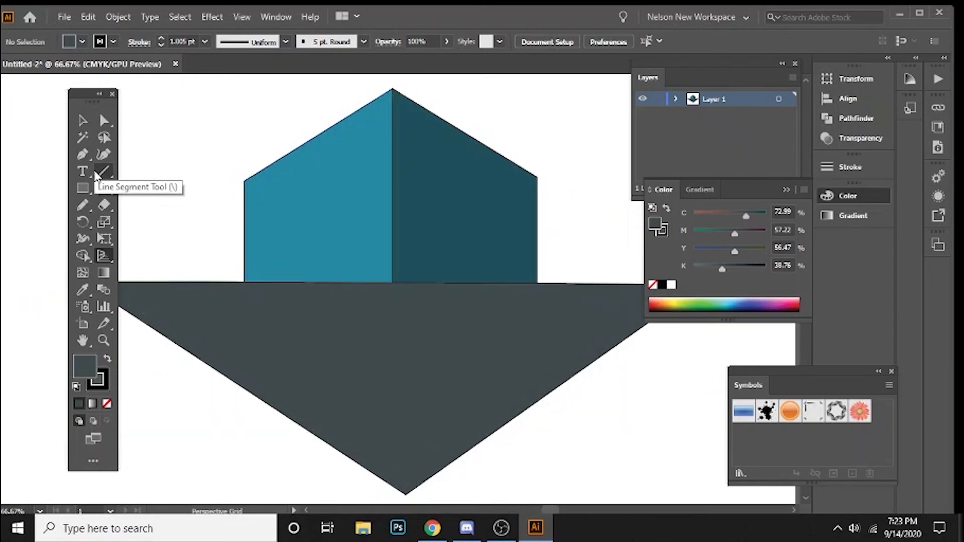
Step: Send the dark grey ground shape to the back, behind the two teal walls
{"action": "left_click", "coordinate": [83, 120]}
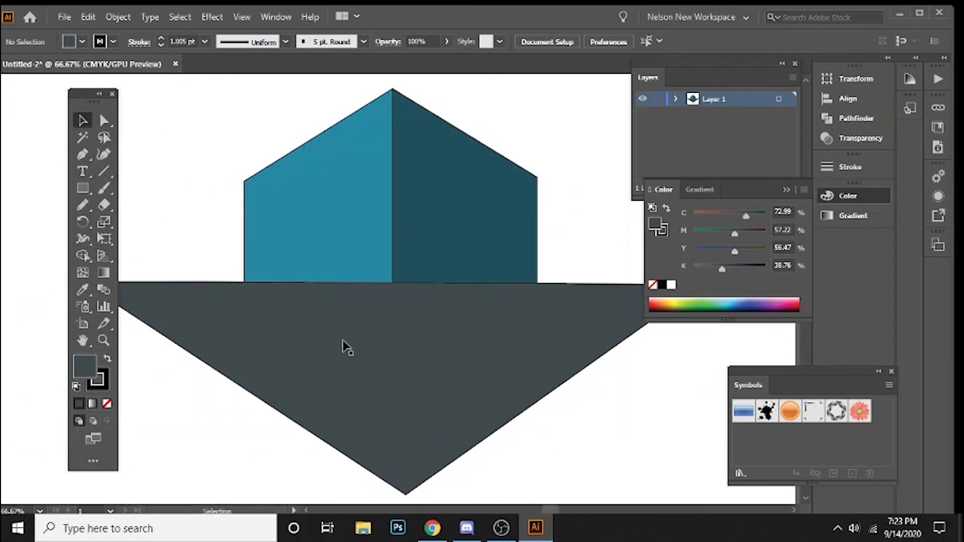
{"action": "left_click", "coordinate": [433, 353]}
{"action": "right_click", "coordinate": [421, 350]}
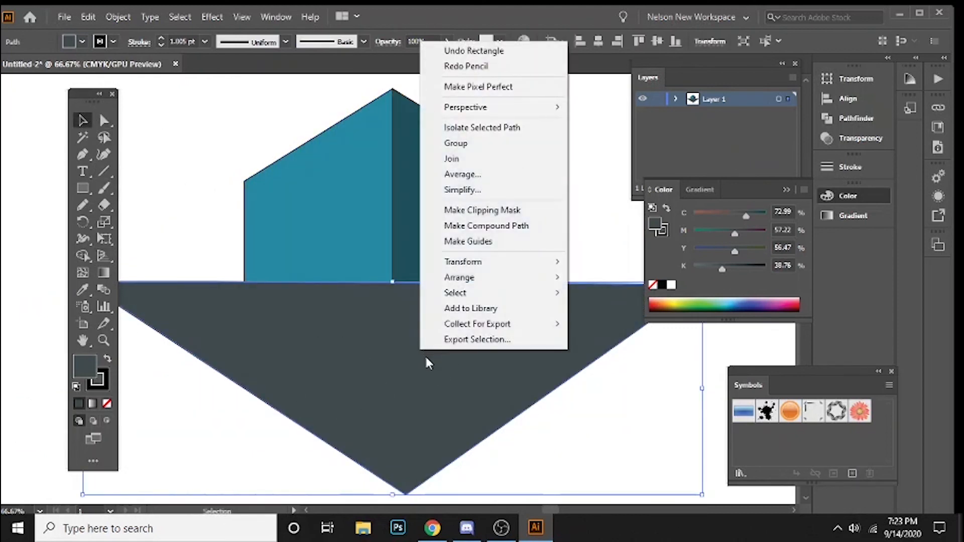
{"action": "mouse_move", "coordinate": [477, 278]}
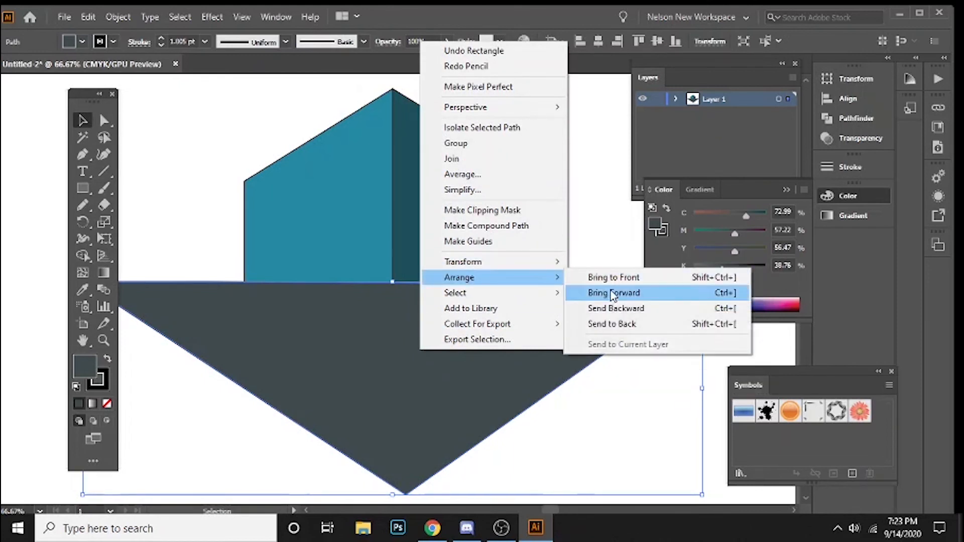
{"action": "left_click", "coordinate": [624, 324]}
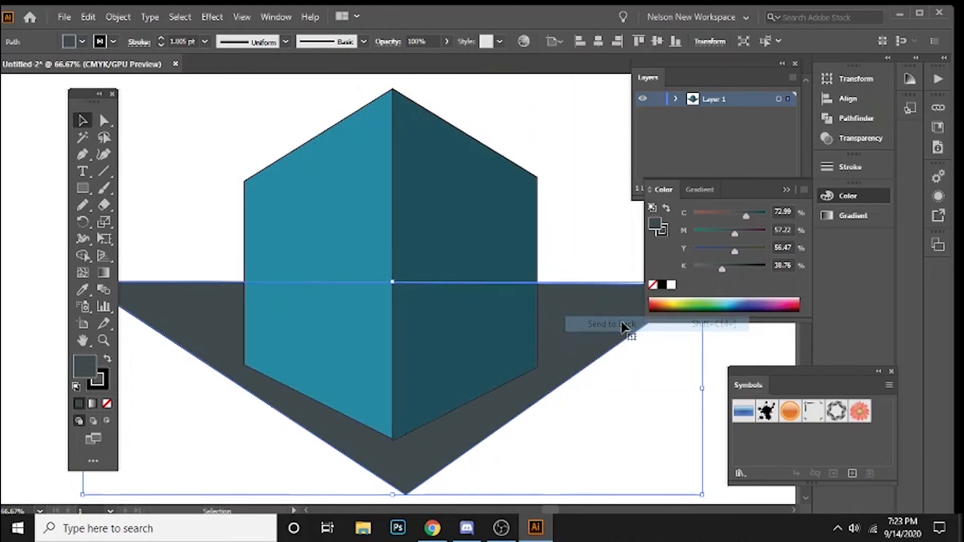
Step: Move the left wall's bottom front corner to meet the right wall's bottom corner, closing the gap between the walls
{"action": "left_click", "coordinate": [596, 224]}
{"action": "key", "text": "Tab"}
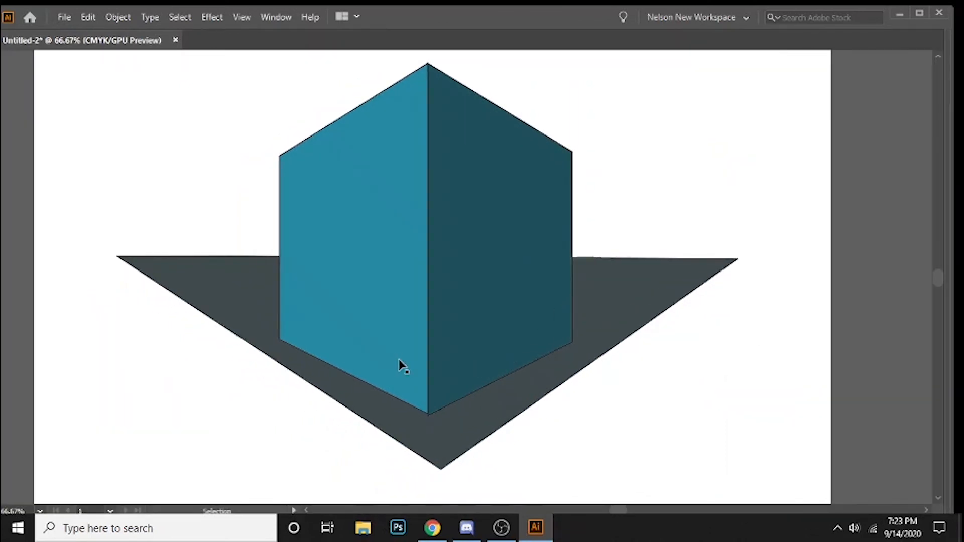
{"action": "key", "text": "ctrl+plus"}
{"action": "key", "text": "ctrl+plus"}
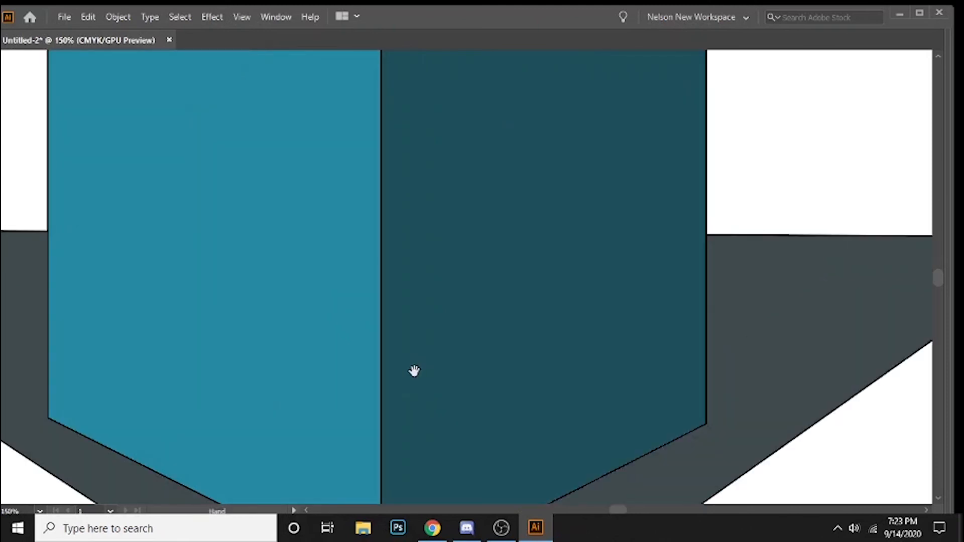
{"action": "scroll", "coordinate": [386, 322], "scroll_direction": "down", "scroll_amount": 3}
{"action": "left_click", "coordinate": [384, 399]}
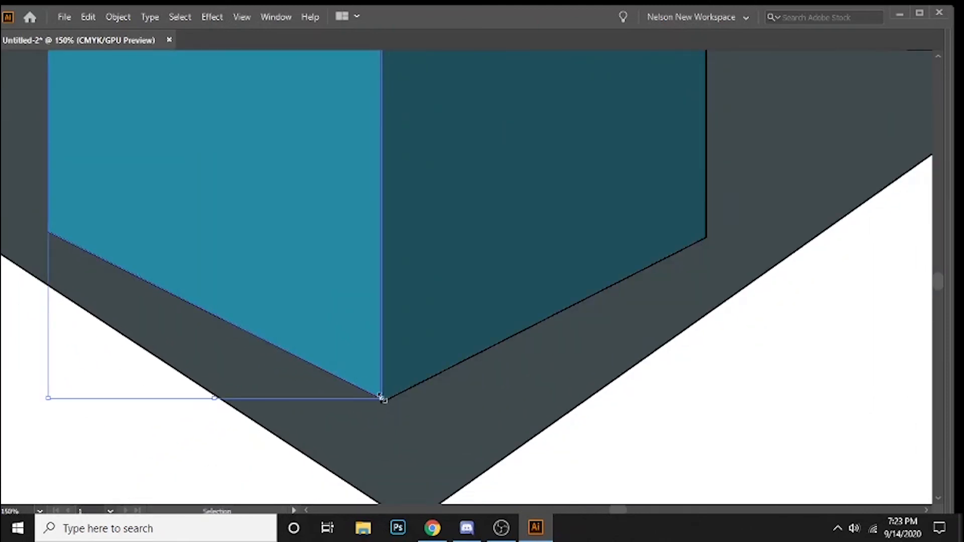
{"action": "key", "text": "a"}
{"action": "left_click_drag", "start_coordinate": [382, 401], "coordinate": [381, 403]}
{"action": "left_click", "coordinate": [195, 444]}
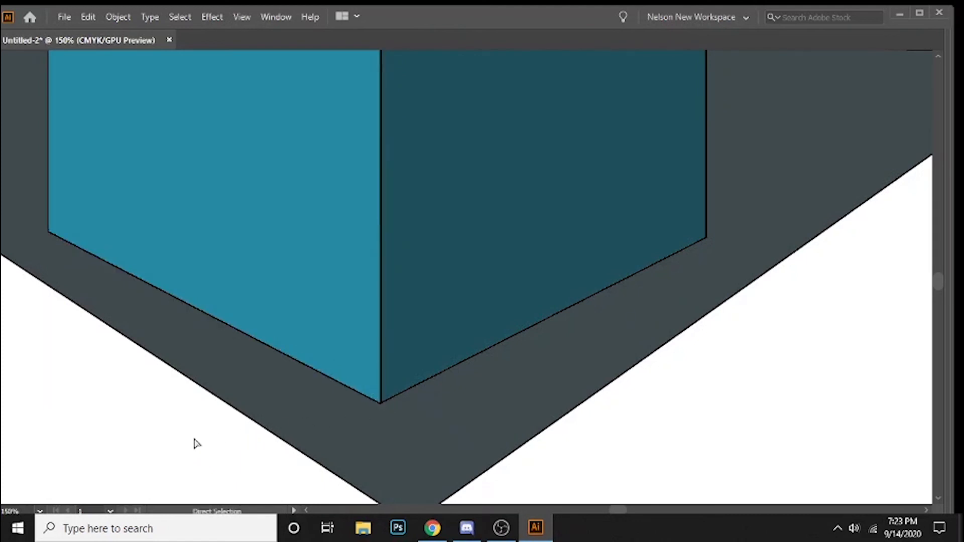
Step: Delete both walls and the ground shape, leaving the artboard empty
{"action": "key", "text": "ctrl+minus"}
{"action": "key", "text": "ctrl+minus"}
{"action": "key", "text": "ctrl+minus"}
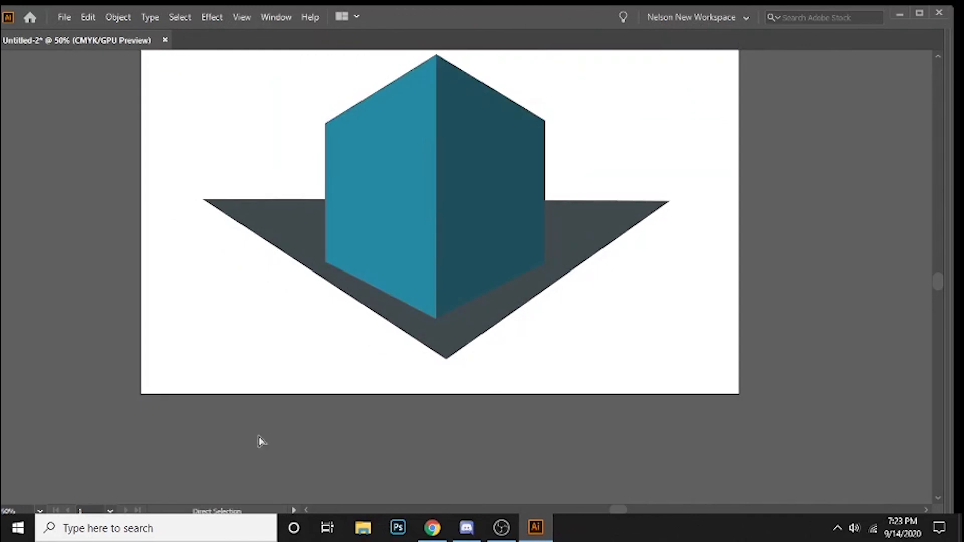
{"action": "scroll", "coordinate": [311, 442], "scroll_direction": "up", "scroll_amount": 2}
{"action": "scroll", "coordinate": [366, 441], "scroll_direction": "down", "scroll_amount": 1}
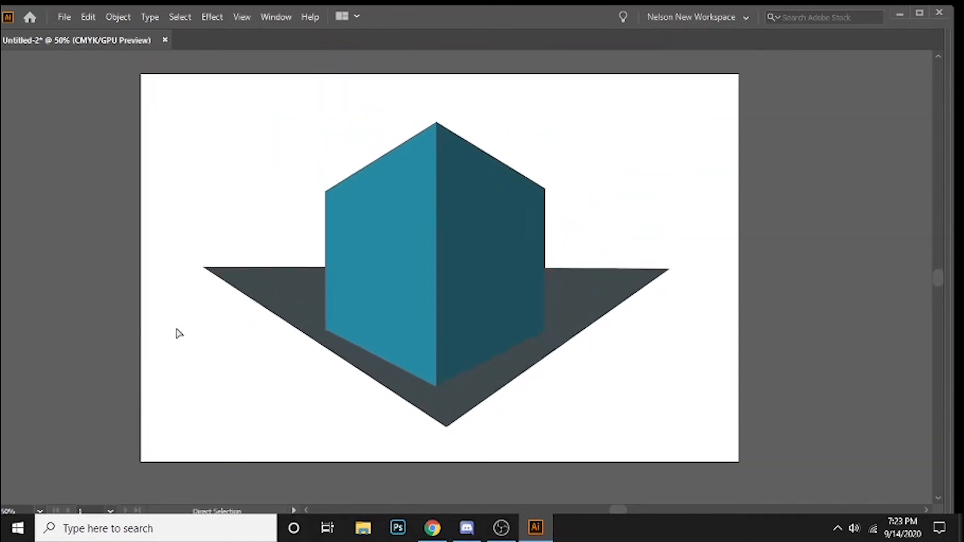
{"action": "key", "text": "Tab"}
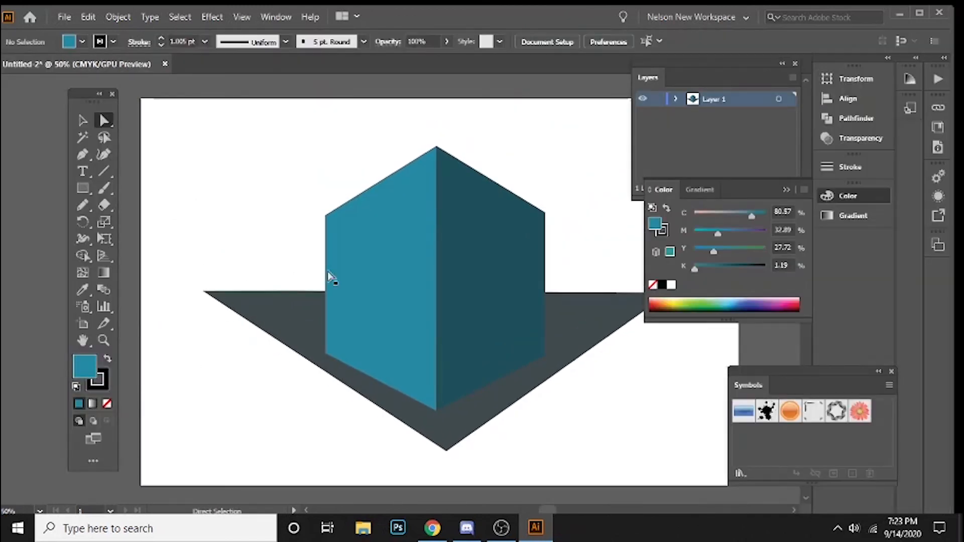
{"action": "key", "text": "v"}
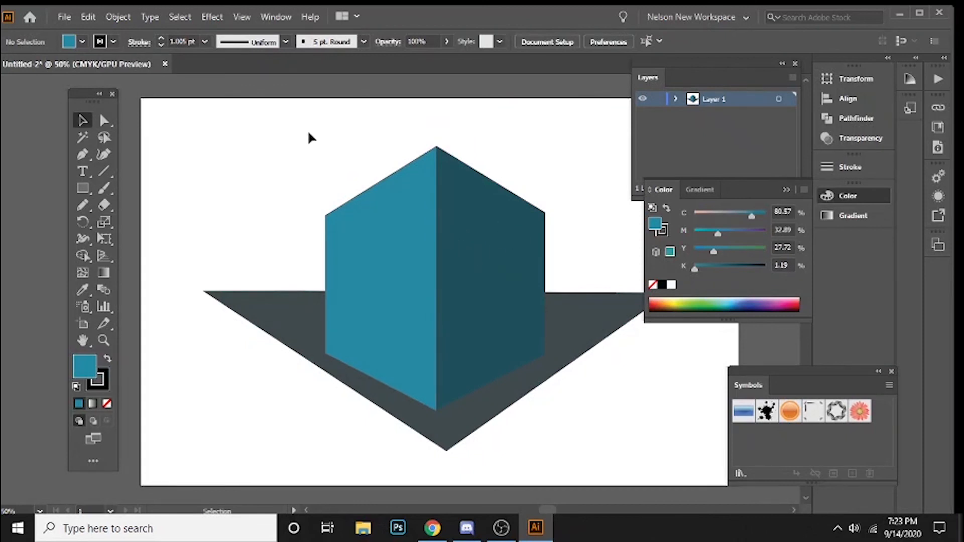
{"action": "left_click_drag", "start_coordinate": [305, 130], "coordinate": [569, 434]}
{"action": "key", "text": "Delete"}
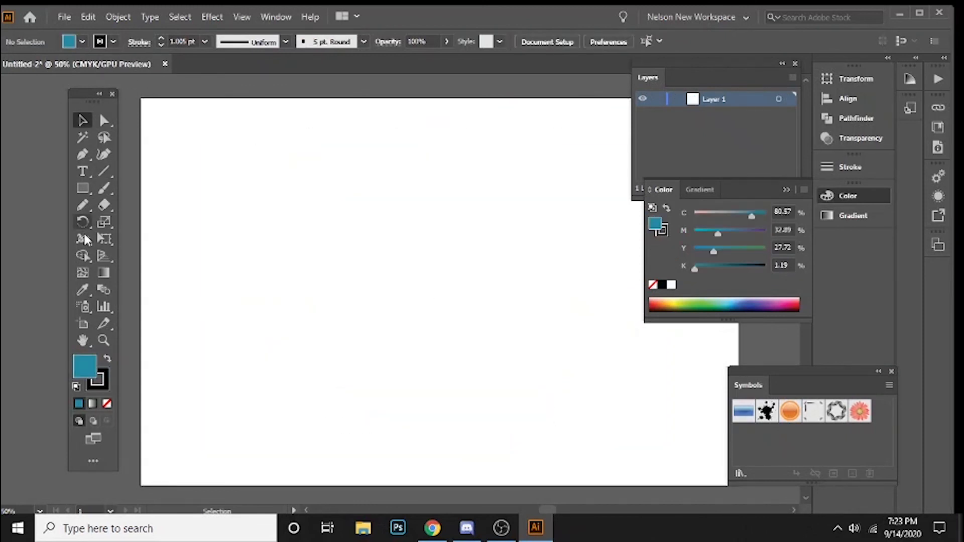
Step: Show the perspective grid, try lowering the top of its vertical planes below the horizon, and undo that change
{"action": "left_click", "coordinate": [103, 256]}
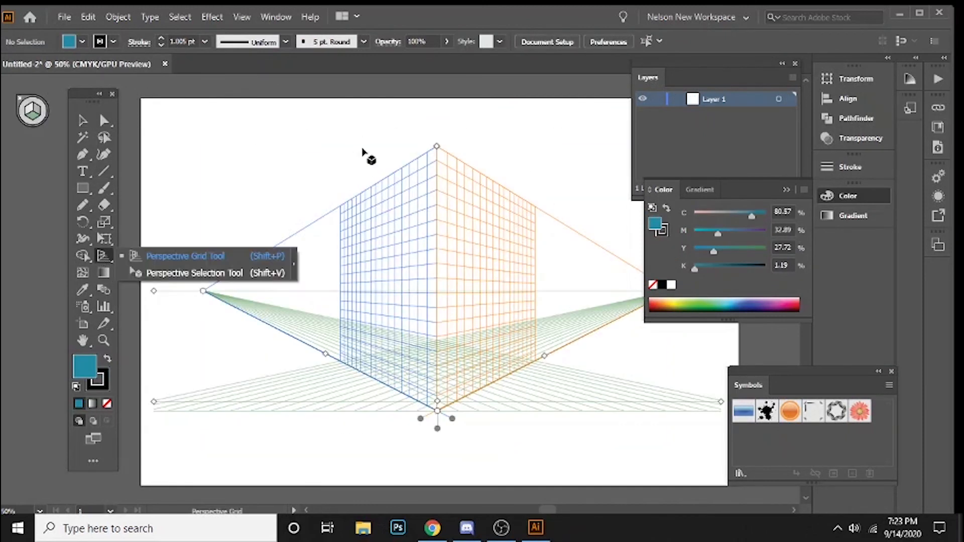
{"action": "scroll", "coordinate": [371, 155], "scroll_direction": "up", "scroll_amount": 1}
{"action": "left_click_drag", "start_coordinate": [435, 160], "coordinate": [437, 351]}
{"action": "scroll", "coordinate": [406, 293], "scroll_direction": "down", "scroll_amount": 3}
{"action": "scroll", "coordinate": [403, 291], "scroll_direction": "up", "scroll_amount": 2}
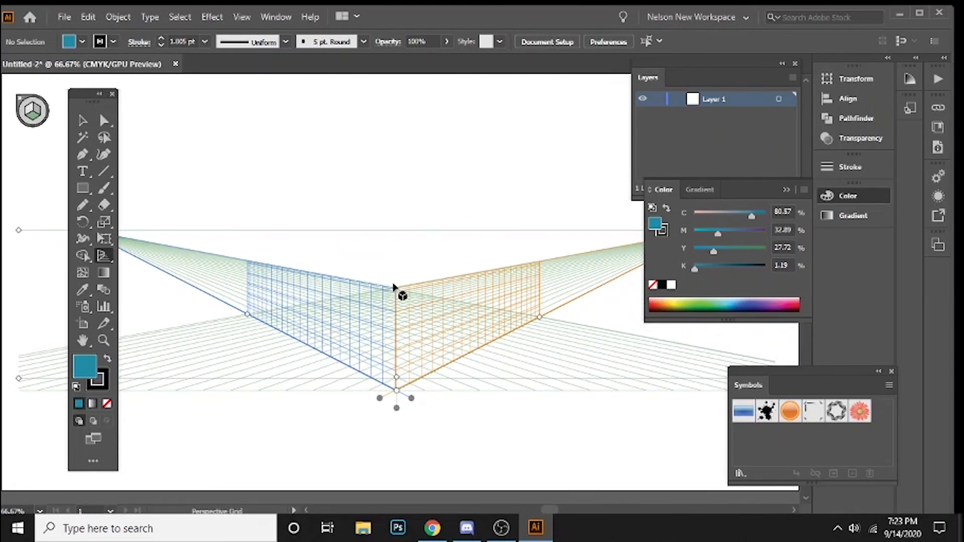
{"action": "key", "text": "ctrl+z"}
Step: Raise the grid's horizon line and lower the top of the vertical planes to below it
{"action": "left_click_drag", "start_coordinate": [70, 272], "coordinate": [70, 210]}
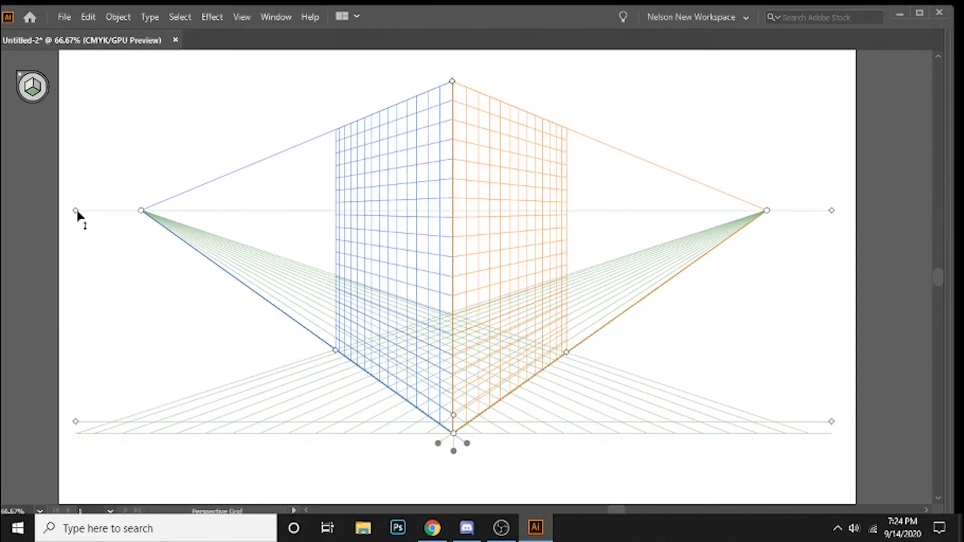
{"action": "left_click_drag", "start_coordinate": [77, 211], "coordinate": [70, 201]}
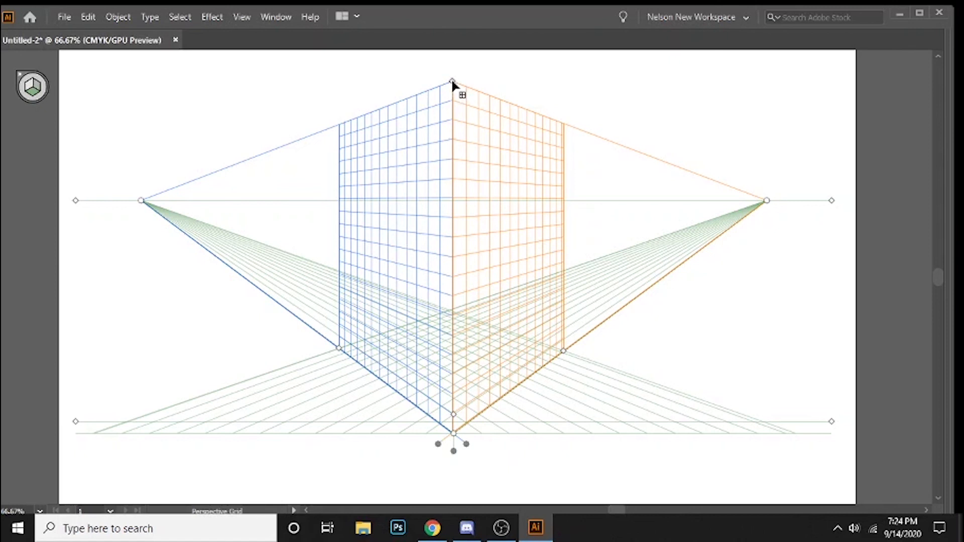
{"action": "left_click_drag", "start_coordinate": [453, 84], "coordinate": [457, 267]}
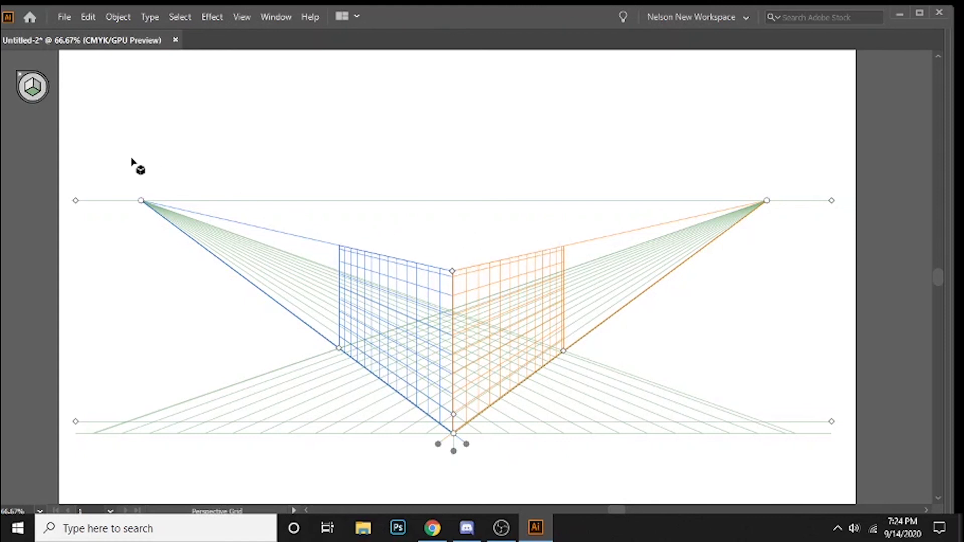
Step: Cover the left grid plane with a rectangle filled with dark teal 2B6872
{"action": "left_click", "coordinate": [29, 84]}
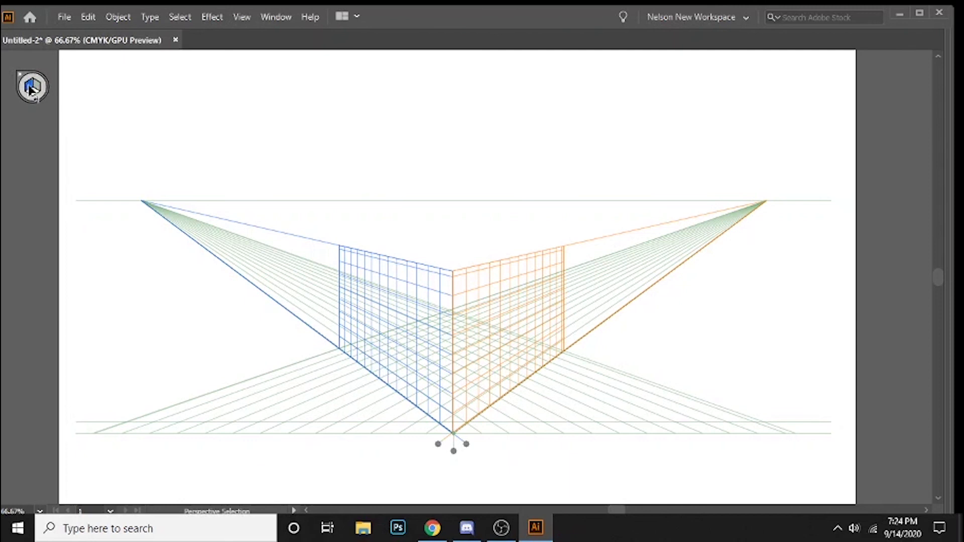
{"action": "key", "text": "Tab"}
{"action": "key", "text": "shift+p"}
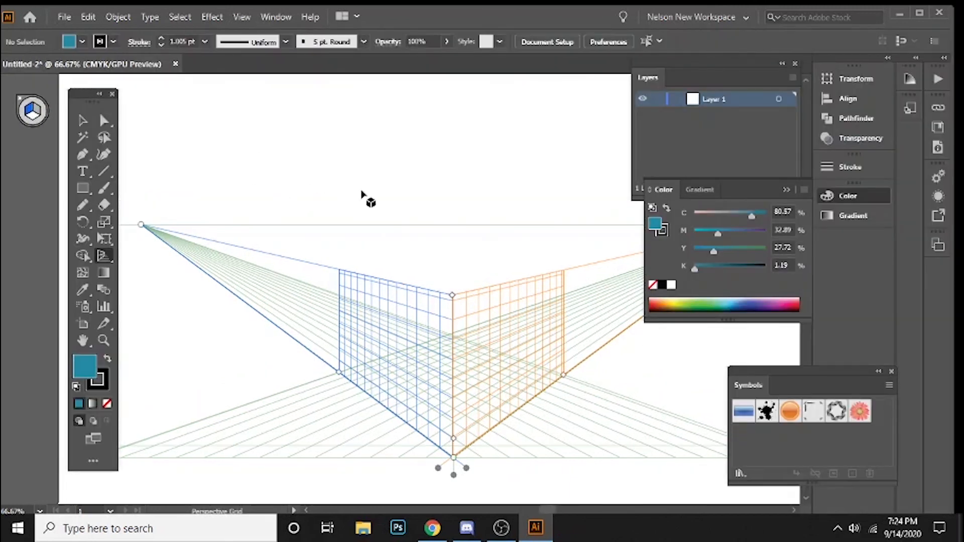
{"action": "key", "text": "space"}
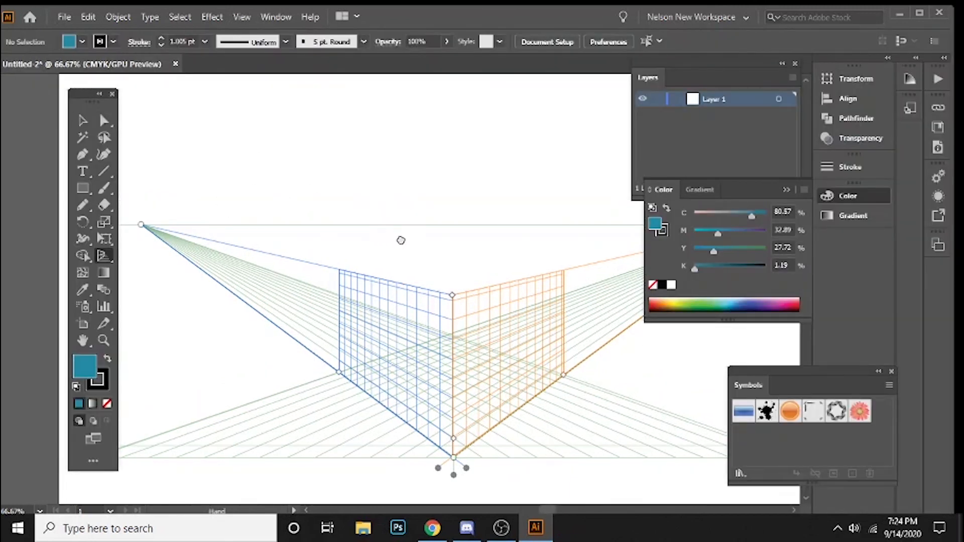
{"action": "left_click_drag", "start_coordinate": [401, 239], "coordinate": [351, 180]}
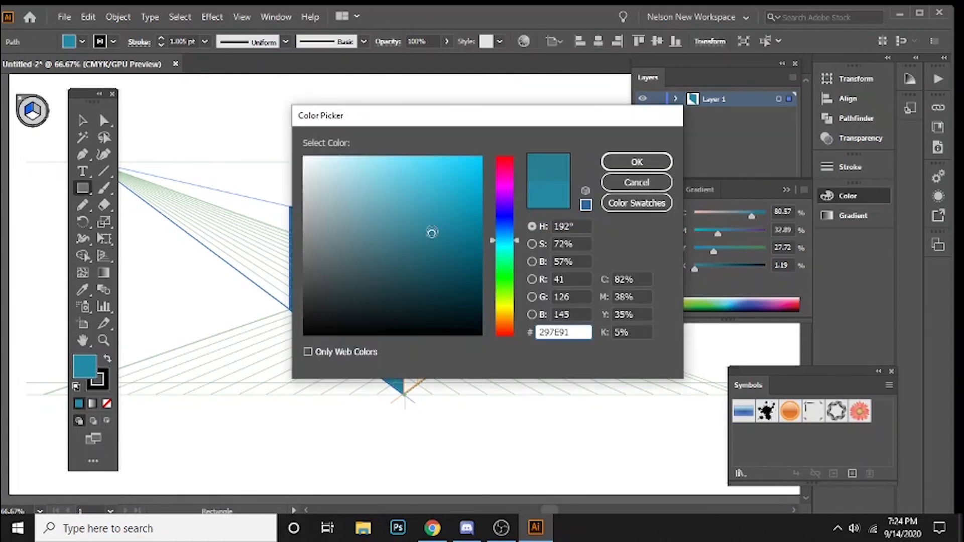
{"action": "left_click", "coordinate": [422, 243]}
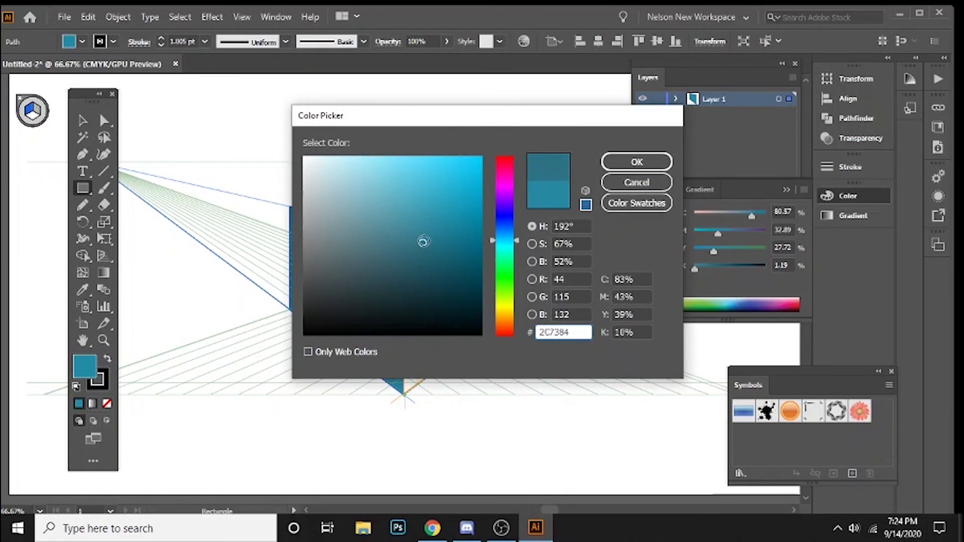
{"action": "left_click", "coordinate": [635, 162]}
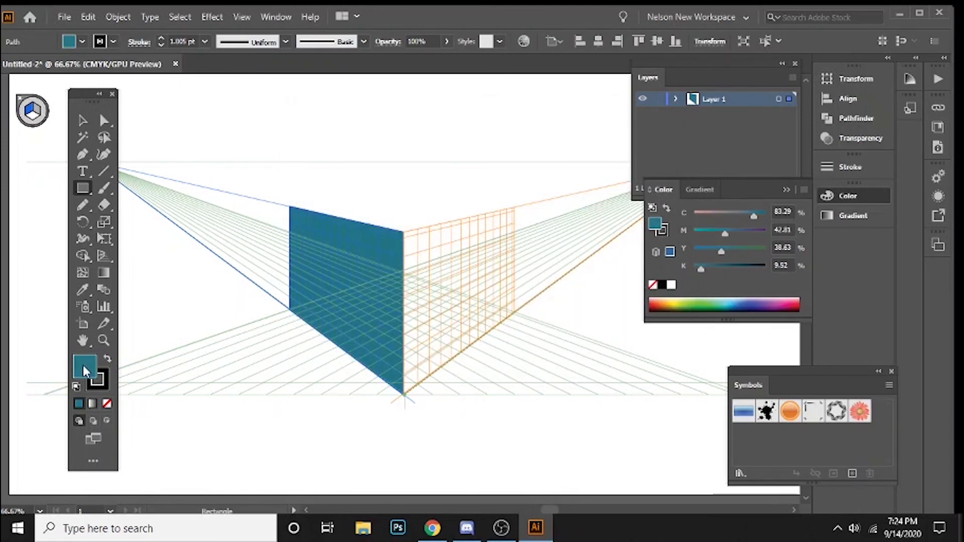
{"action": "double_click", "coordinate": [83, 369]}
{"action": "left_click", "coordinate": [414, 255]}
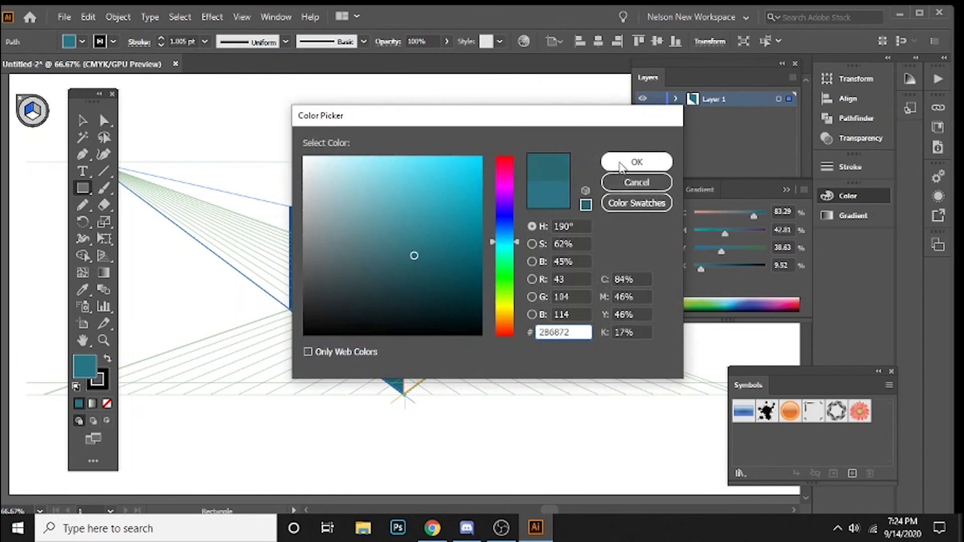
{"action": "left_click", "coordinate": [637, 162]}
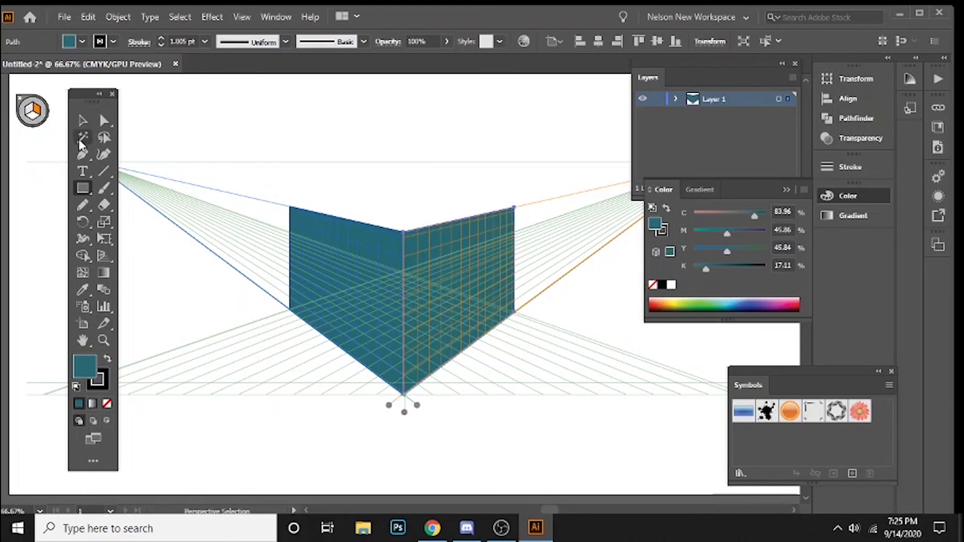
Step: Fill the right wall with a darker teal (C 87.14, M 57.81, Y 58.18, K 46.25) and deselect it
{"action": "left_click", "coordinate": [83, 121]}
{"action": "left_click", "coordinate": [346, 208]}
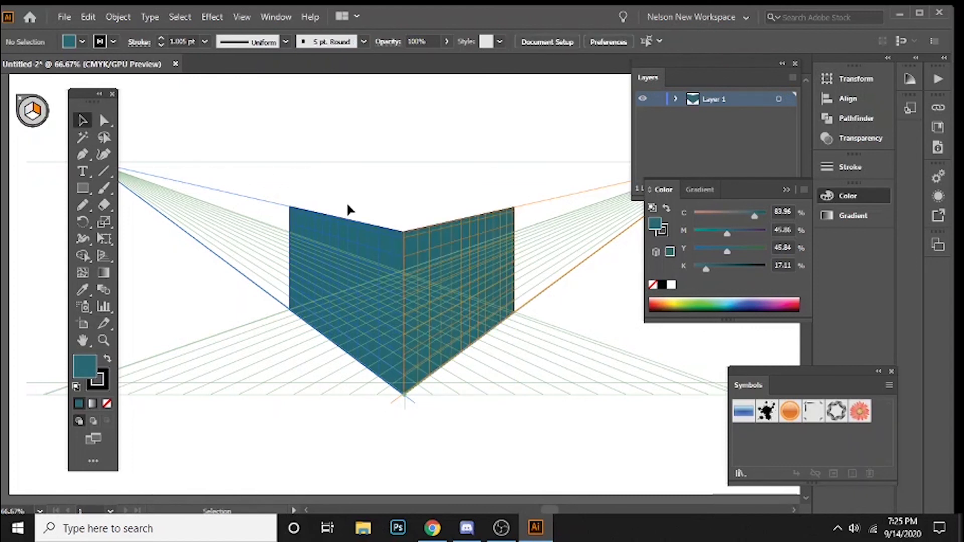
{"action": "left_click", "coordinate": [449, 264]}
{"action": "double_click", "coordinate": [81, 367]}
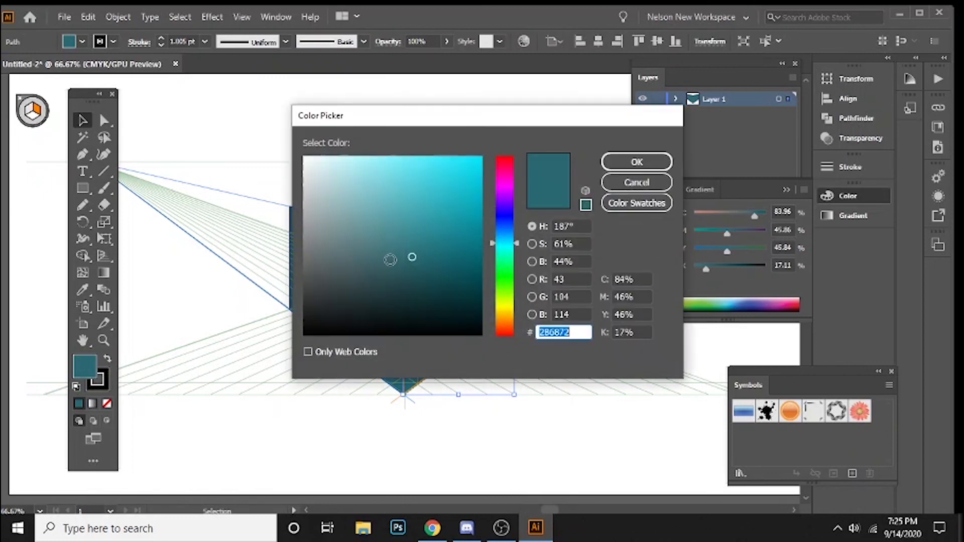
{"action": "type", "text": "1b4444"}
{"action": "key", "text": "Return"}
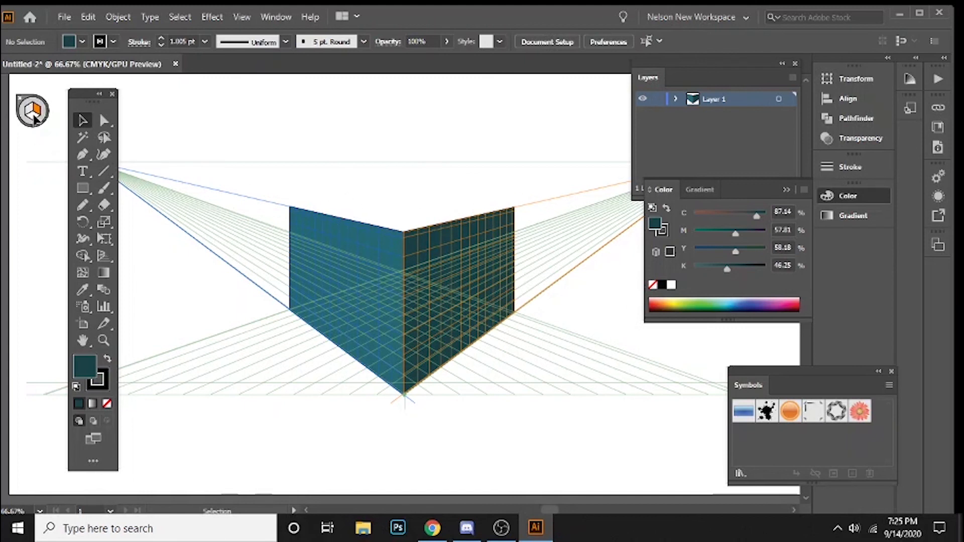
Step: Activate the horizontal grid plane and set the fill to a light teal of about C 73, M 12, Y 33, K 0
{"action": "left_click", "coordinate": [103, 257]}
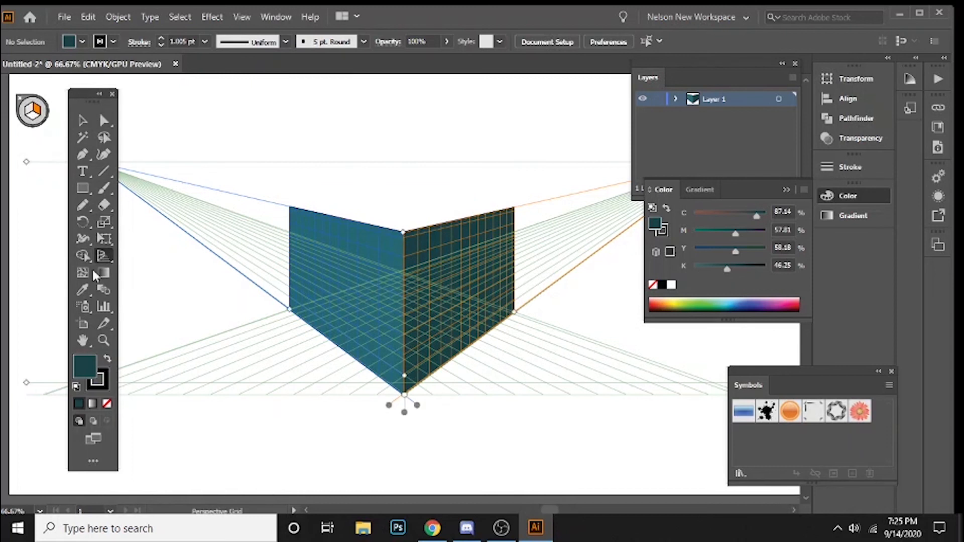
{"action": "left_click", "coordinate": [33, 118]}
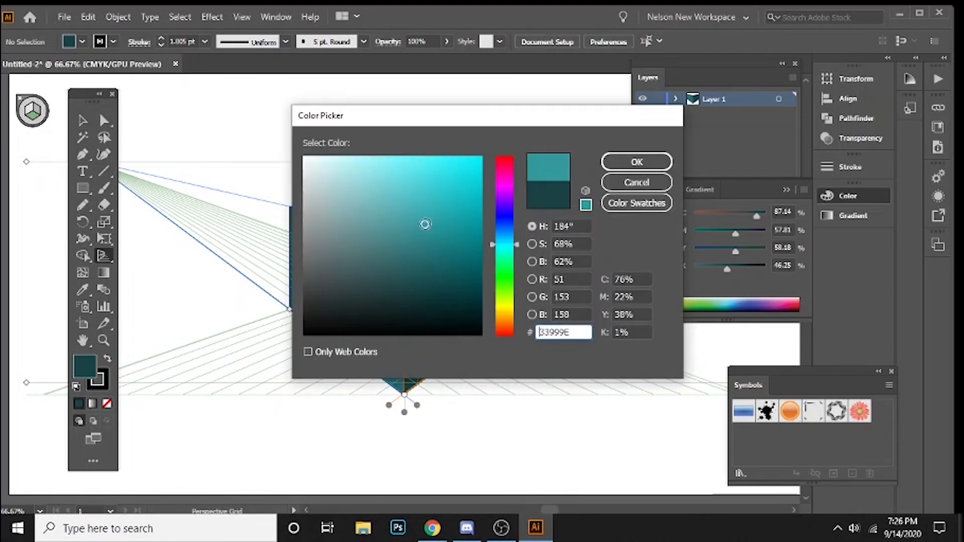
{"action": "left_click_drag", "start_coordinate": [425, 224], "coordinate": [430, 212]}
{"action": "left_click", "coordinate": [637, 161]}
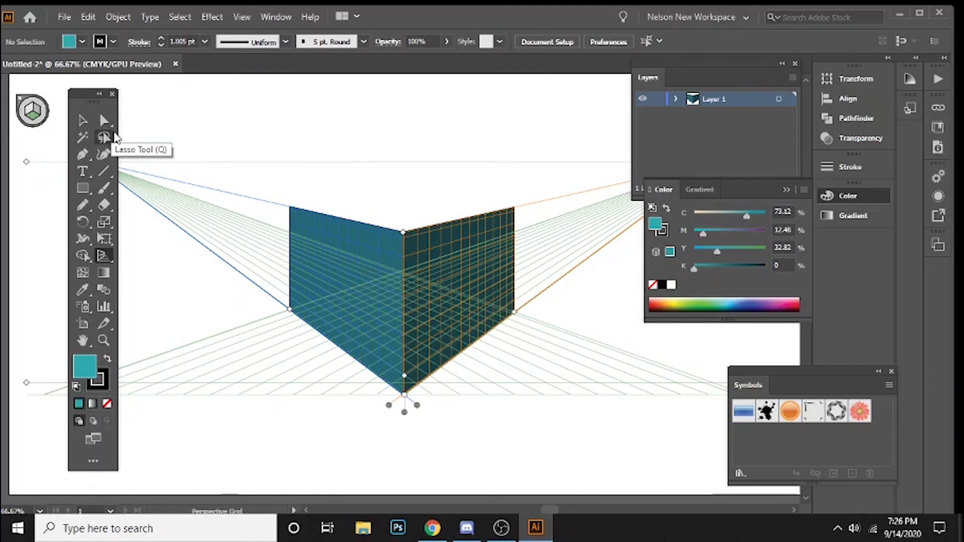
Step: Draw a rectangle in perspective across the upper edges of both walls as the box's top face, undoing and redrawing as needed
{"action": "left_click", "coordinate": [83, 188]}
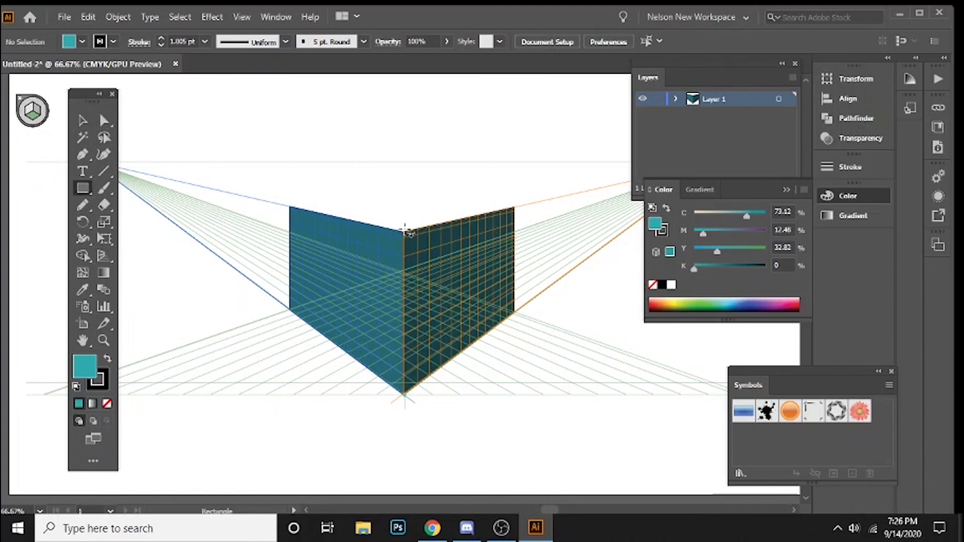
{"action": "left_click_drag", "start_coordinate": [293, 205], "coordinate": [410, 194]}
{"action": "key", "text": "ctrl+z"}
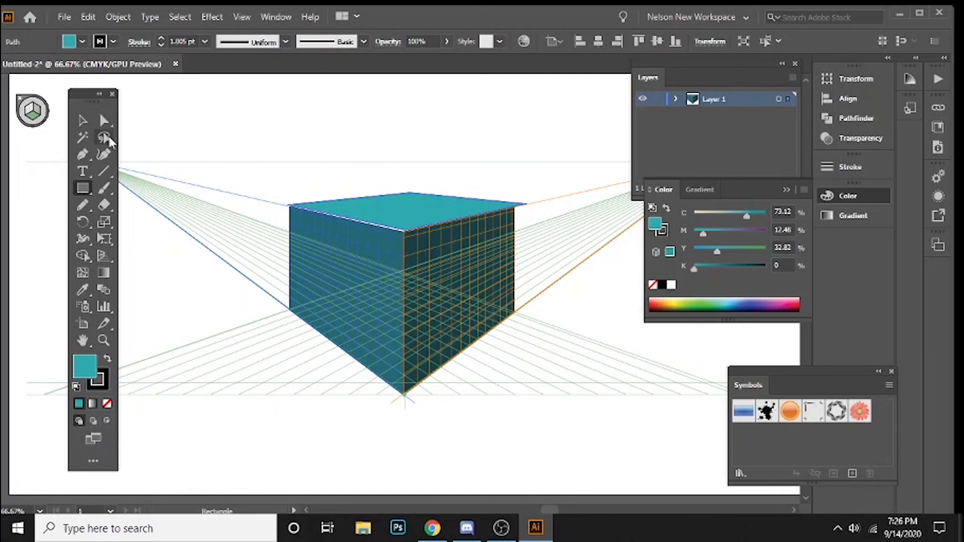
Step: Move the top face's front corner down onto the corner where the two walls meet, and deselect it
{"action": "left_click", "coordinate": [83, 121]}
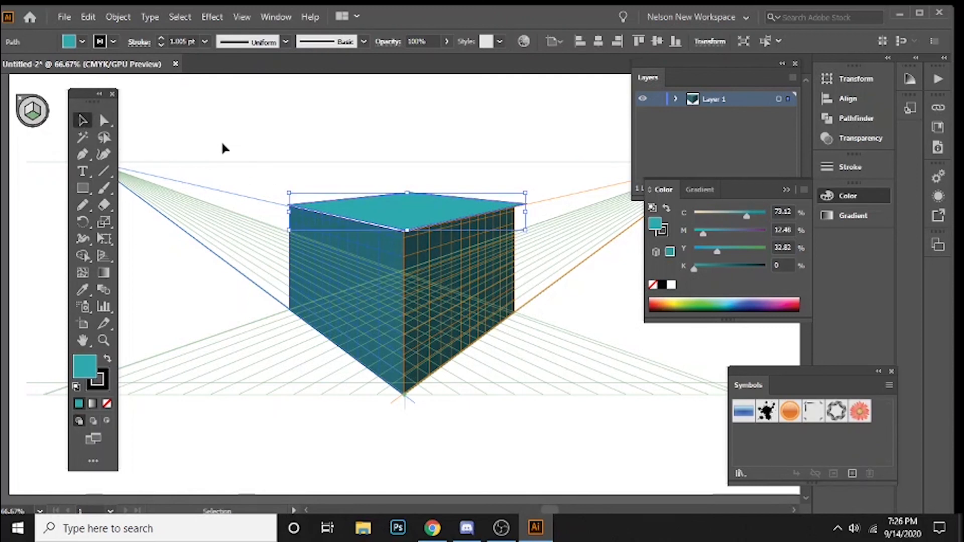
{"action": "key", "text": "ctrl+plus"}
{"action": "key", "text": "ctrl+plus"}
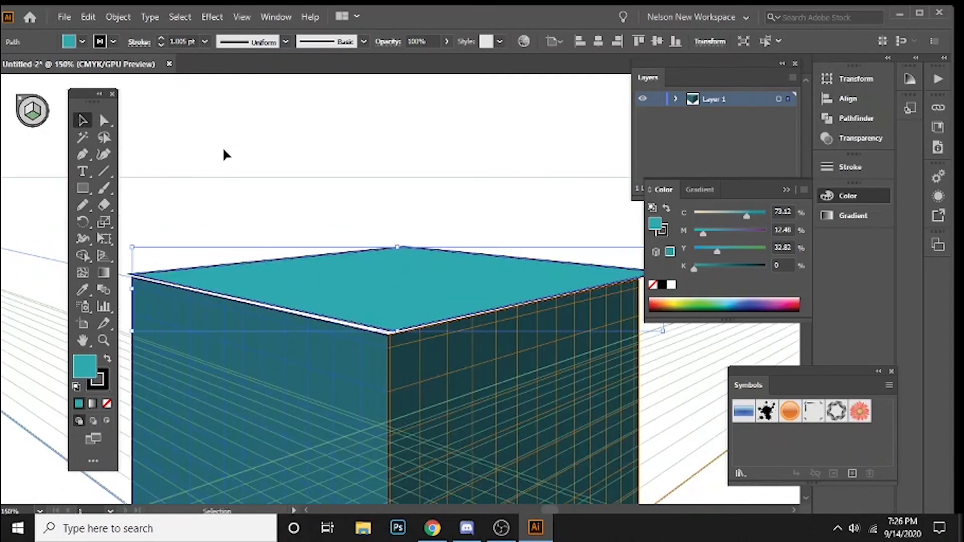
{"action": "scroll", "coordinate": [362, 211], "scroll_direction": "down", "scroll_amount": 3}
{"action": "left_click_drag", "start_coordinate": [477, 239], "coordinate": [364, 216]}
{"action": "key", "text": "a"}
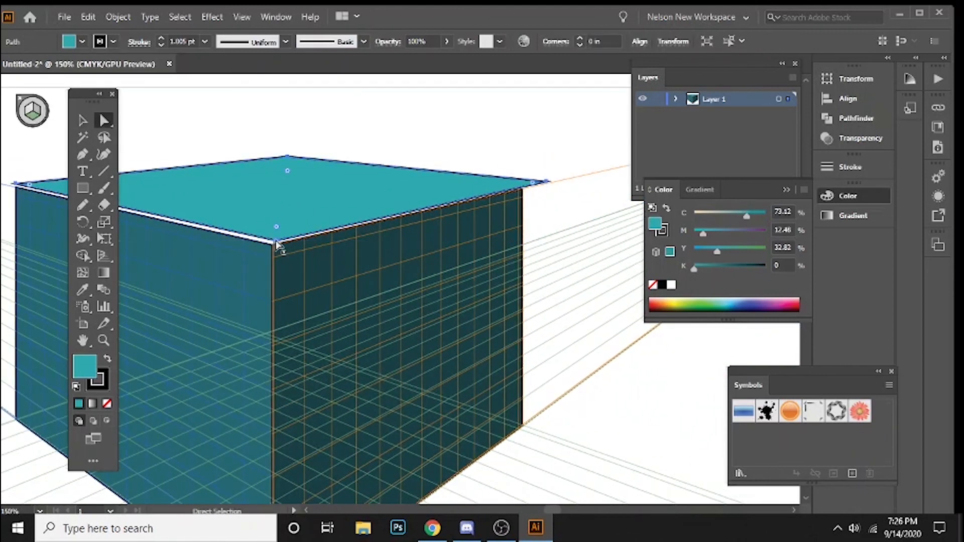
{"action": "left_click_drag", "start_coordinate": [278, 213], "coordinate": [277, 217]}
{"action": "left_click", "coordinate": [216, 189]}
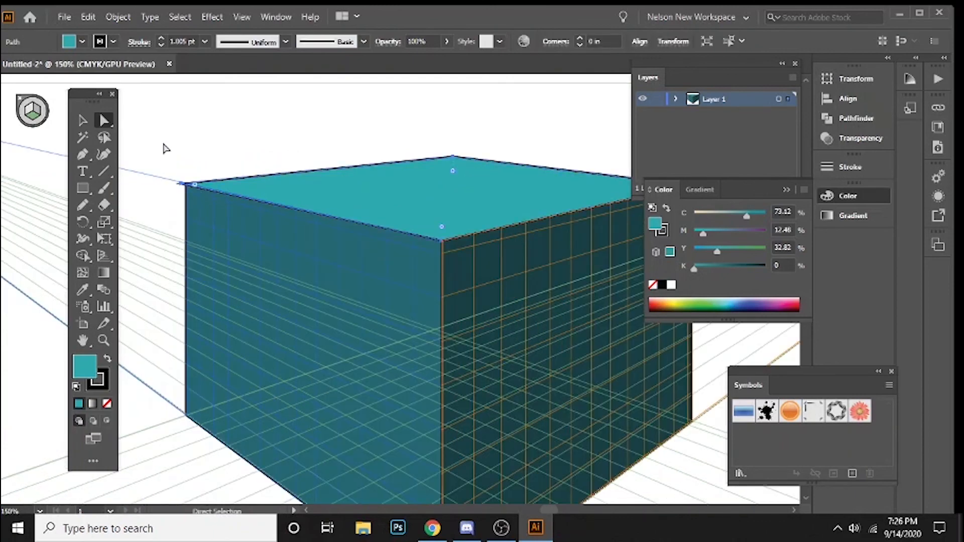
{"action": "left_click", "coordinate": [166, 148]}
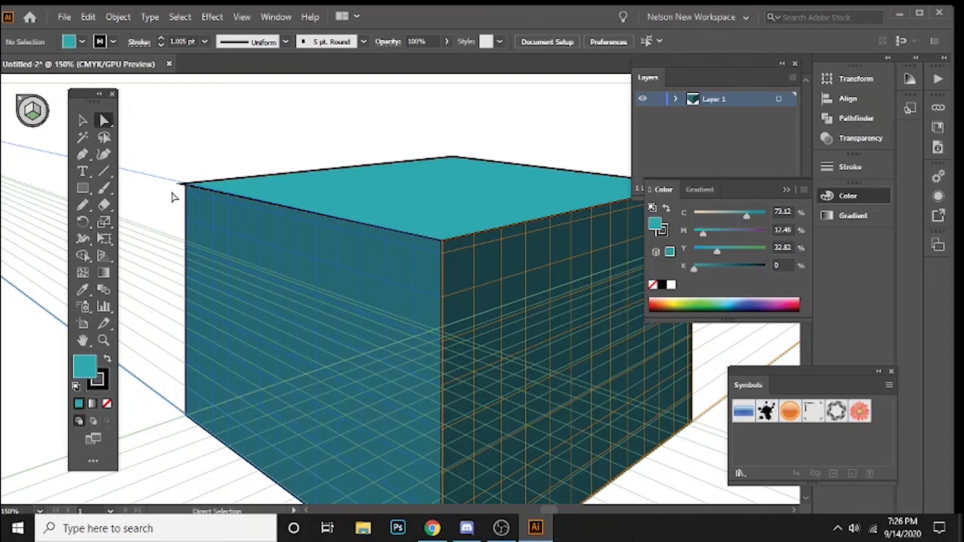
Step: Change the corner join of the top face's stroke to round and deselect the face
{"action": "key", "text": "ctrl+equal"}
{"action": "key", "text": "ctrl+equal"}
{"action": "left_click_drag", "start_coordinate": [209, 209], "coordinate": [536, 327]}
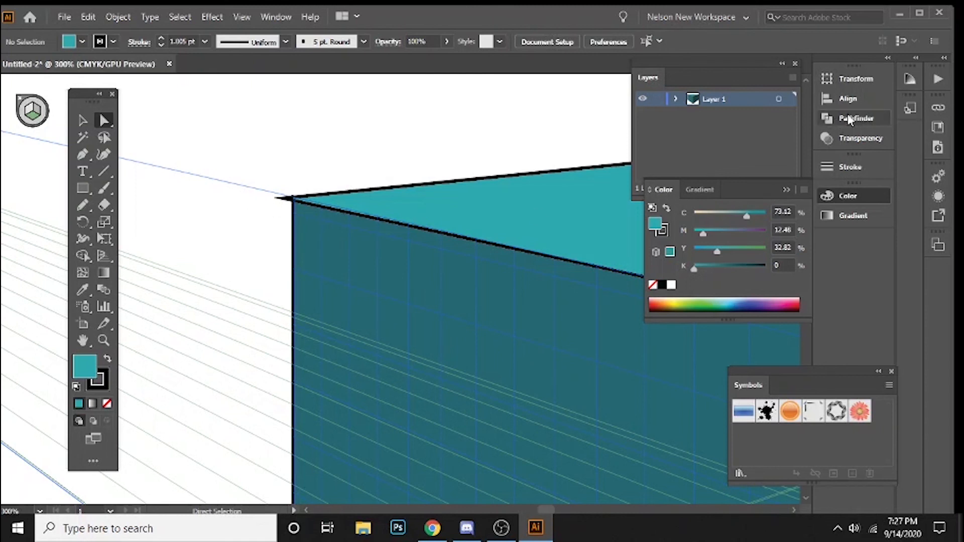
{"action": "left_click", "coordinate": [857, 169]}
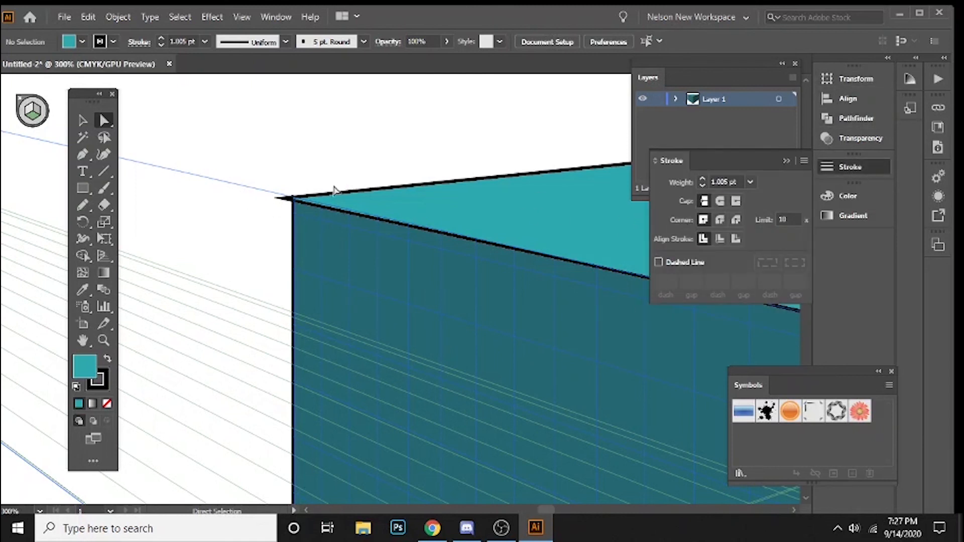
{"action": "left_click", "coordinate": [386, 206]}
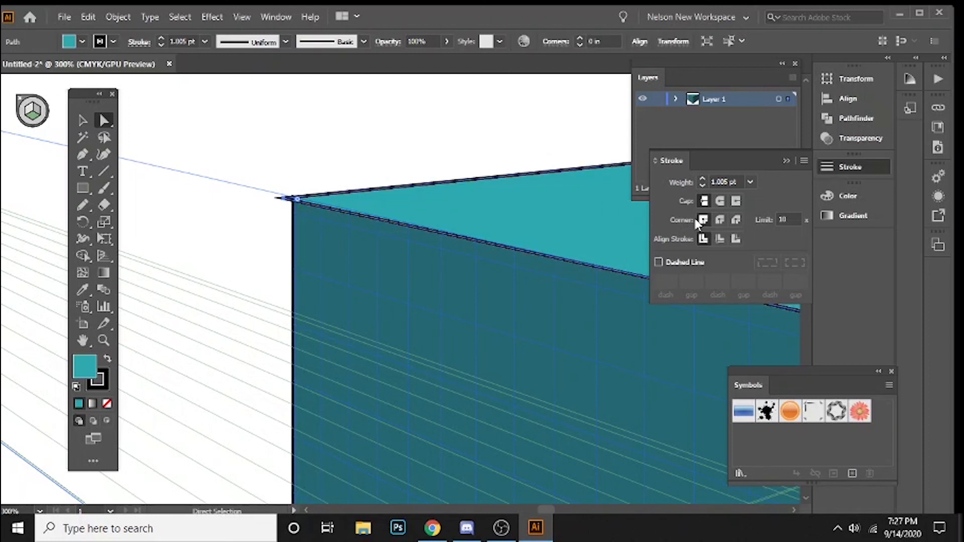
{"action": "left_click", "coordinate": [721, 220]}
{"action": "left_click", "coordinate": [359, 135]}
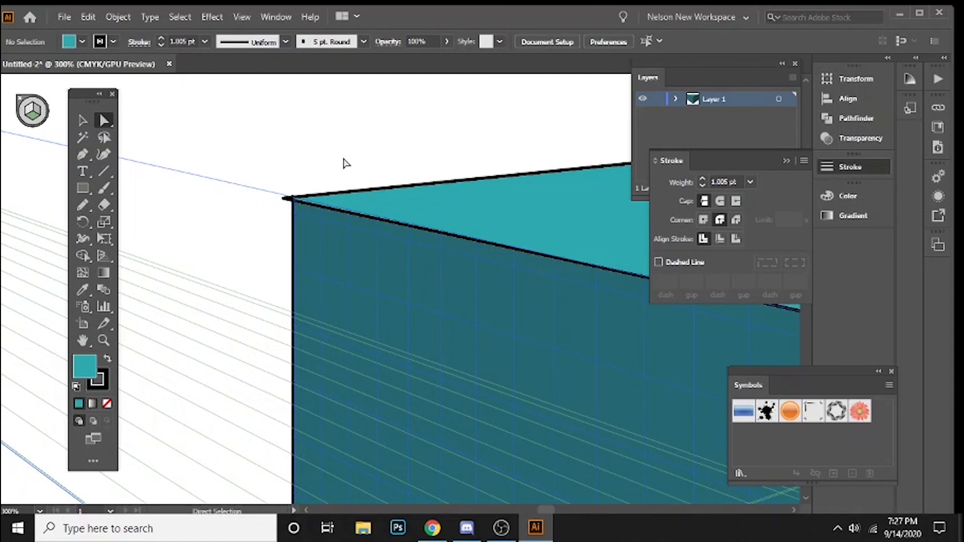
Step: Move the top face's left corner point onto the left wall's upper outer corner and deselect it
{"action": "left_click_drag", "start_coordinate": [432, 194], "coordinate": [334, 172]}
{"action": "left_click", "coordinate": [224, 172]}
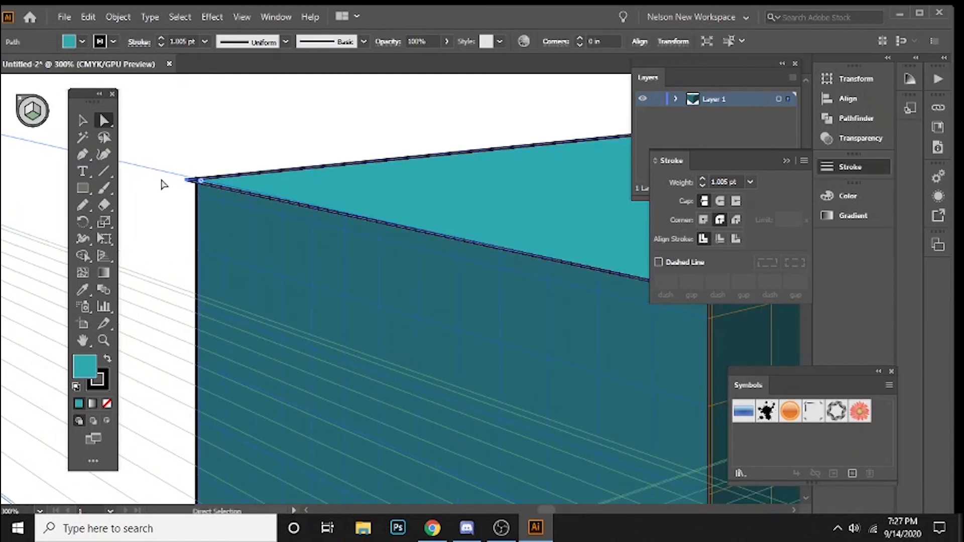
{"action": "left_click", "coordinate": [195, 181]}
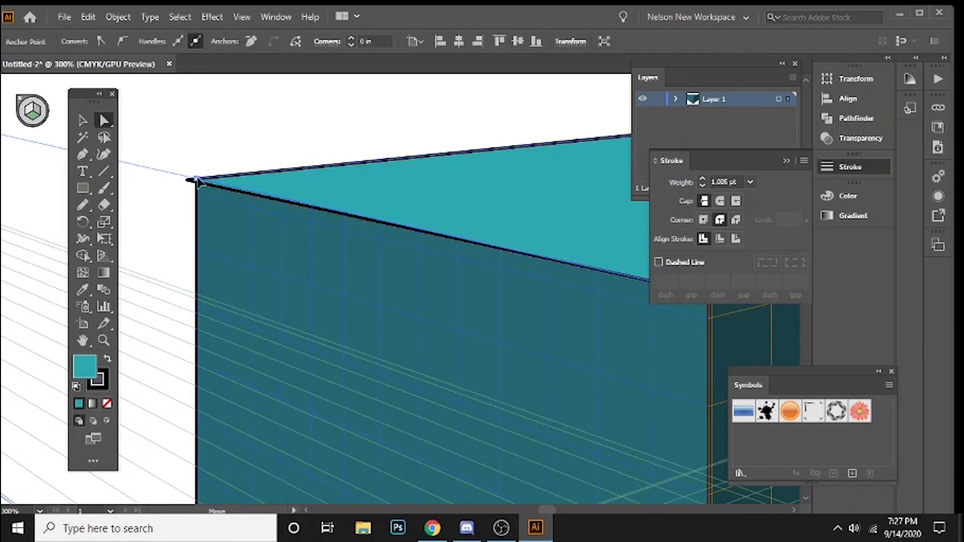
{"action": "left_click", "coordinate": [187, 194]}
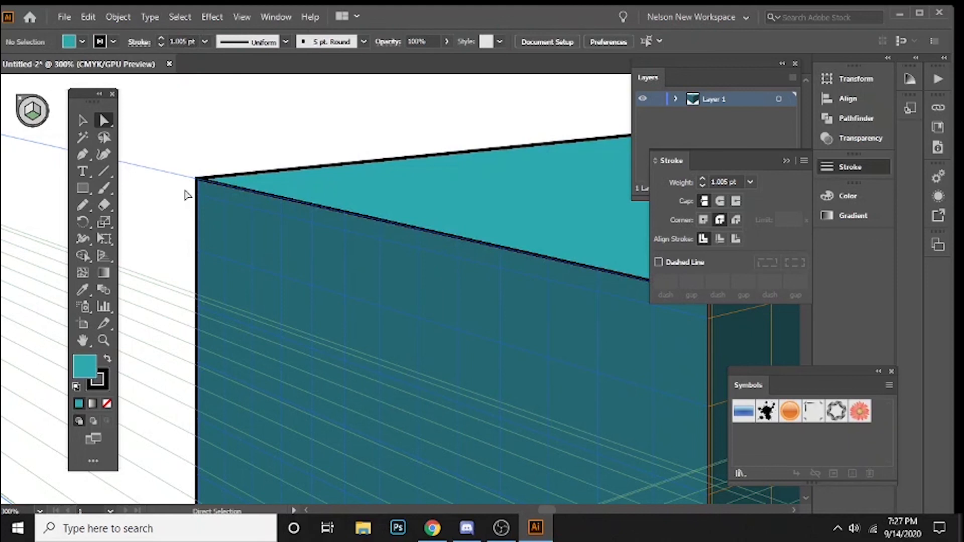
Step: Change the left wall's stroke to a round corner join and deselect the wall
{"action": "left_click", "coordinate": [227, 206]}
{"action": "left_click", "coordinate": [720, 221]}
{"action": "left_click", "coordinate": [142, 192]}
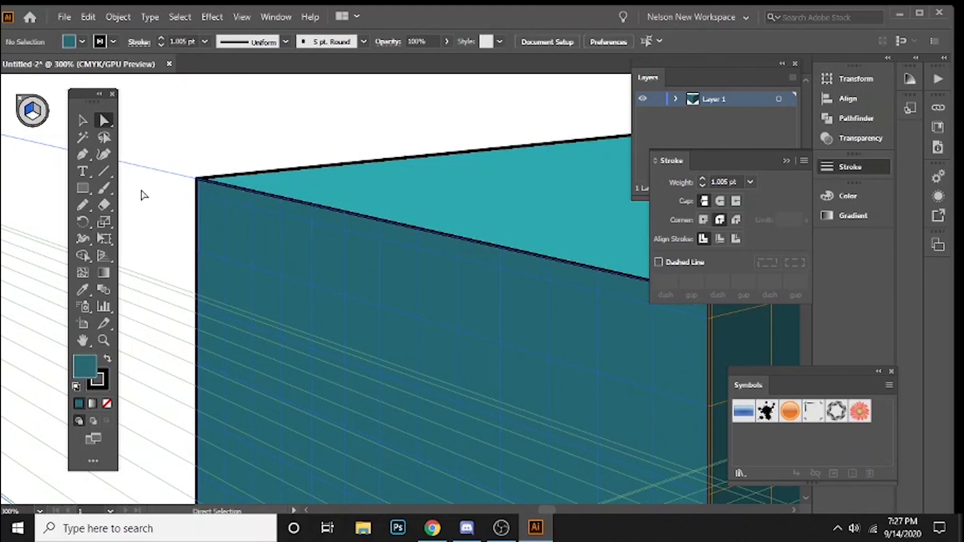
Step: Apply a round corner join to the right wall's stroke, check the adjoining corner of the top face, and close the stroke settings
{"action": "left_click_drag", "start_coordinate": [602, 214], "coordinate": [233, 176]}
{"action": "left_click_drag", "start_coordinate": [475, 184], "coordinate": [375, 156]}
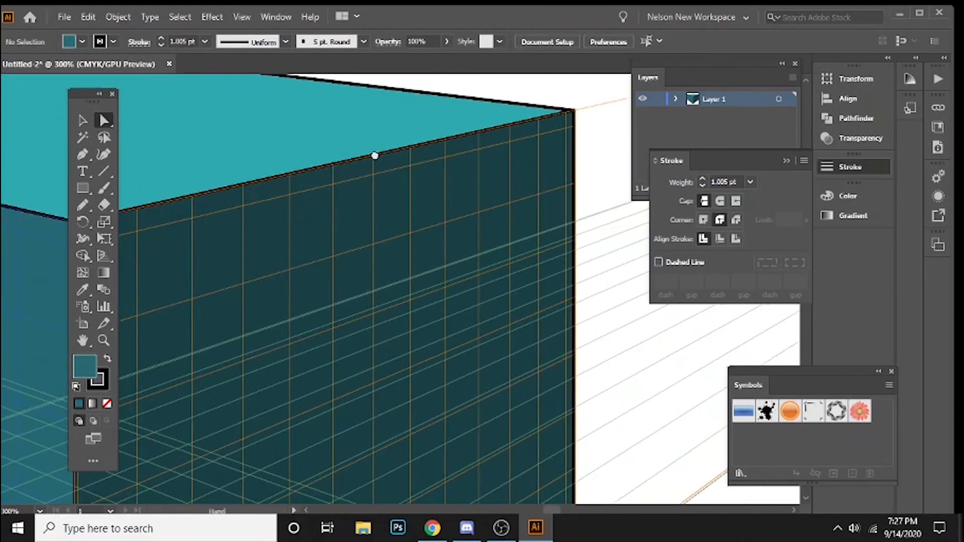
{"action": "left_click", "coordinate": [478, 181]}
{"action": "left_click", "coordinate": [720, 221]}
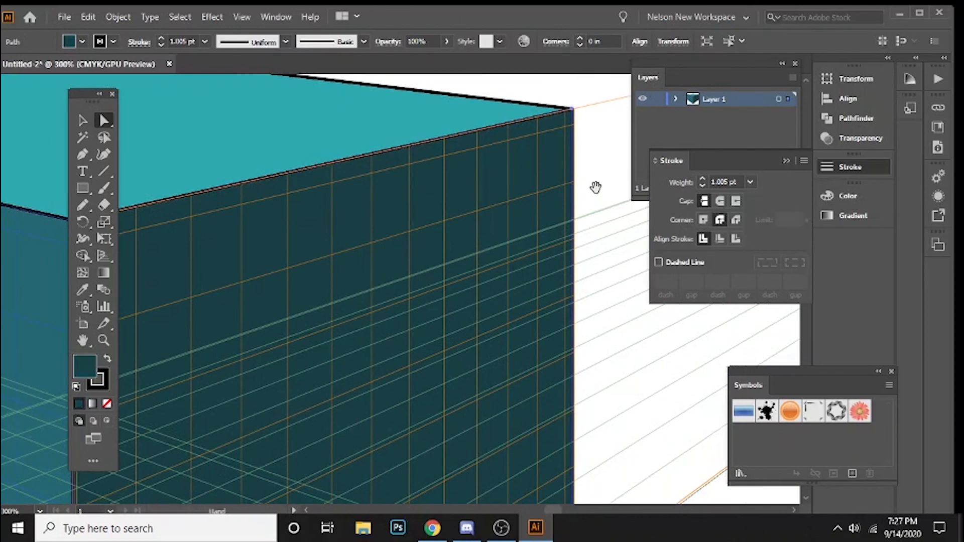
{"action": "left_click_drag", "start_coordinate": [596, 186], "coordinate": [576, 247]}
{"action": "left_click", "coordinate": [555, 170]}
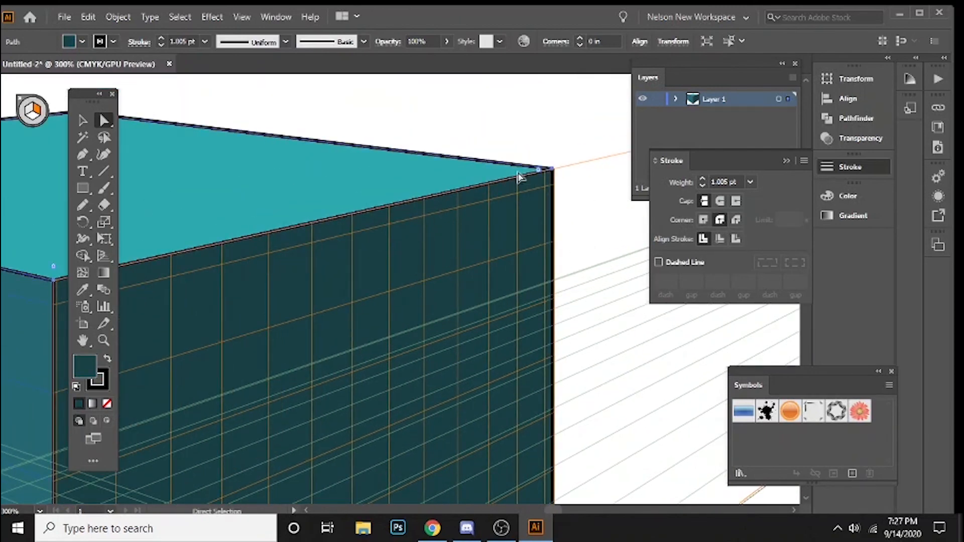
{"action": "left_click", "coordinate": [590, 162]}
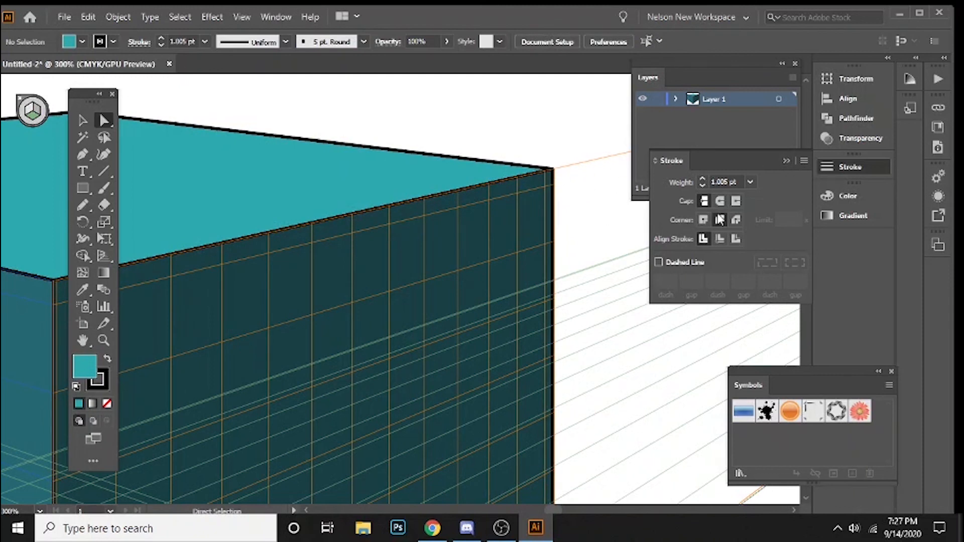
{"action": "left_click", "coordinate": [787, 161]}
Step: Set the fill to a very dark olive brown for the box's shadow
{"action": "left_click_drag", "start_coordinate": [260, 133], "coordinate": [553, 133]}
{"action": "key", "text": "ctrl+minus"}
{"action": "key", "text": "ctrl+minus"}
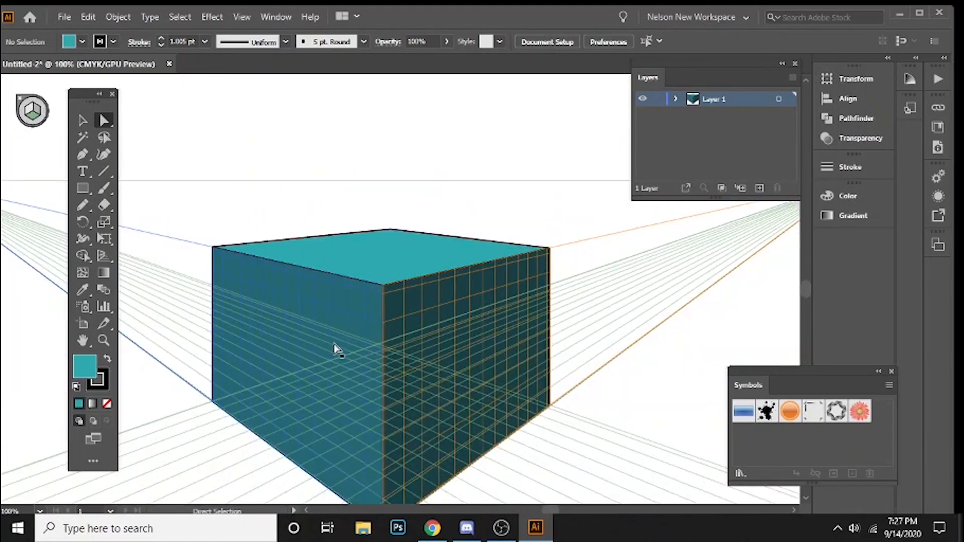
{"action": "left_click_drag", "start_coordinate": [395, 380], "coordinate": [421, 276]}
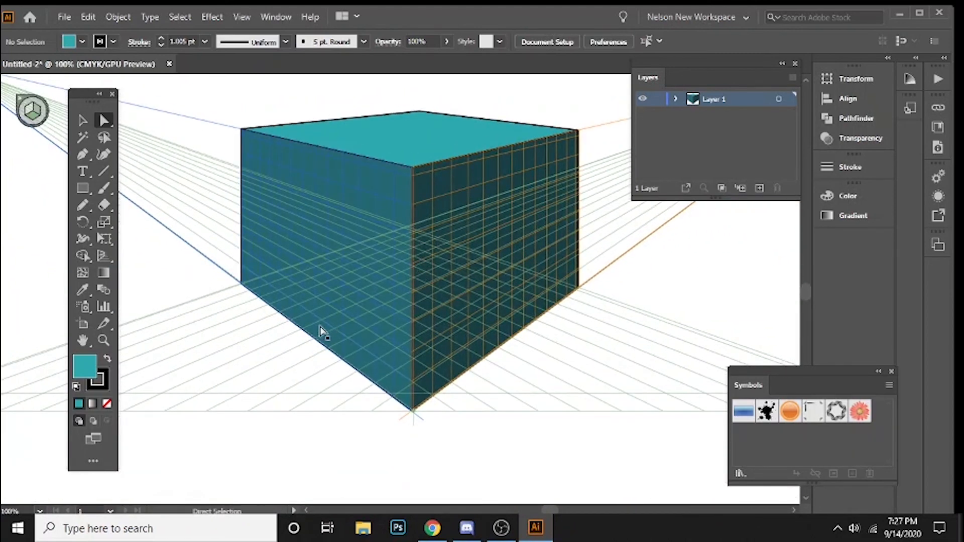
{"action": "scroll", "coordinate": [351, 304], "scroll_direction": "up", "scroll_amount": 1}
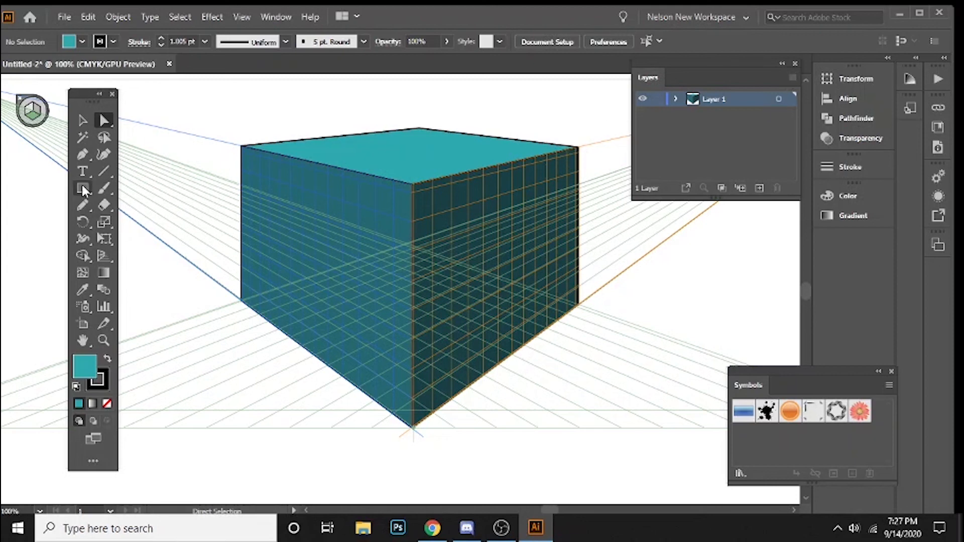
{"action": "double_click", "coordinate": [82, 363]}
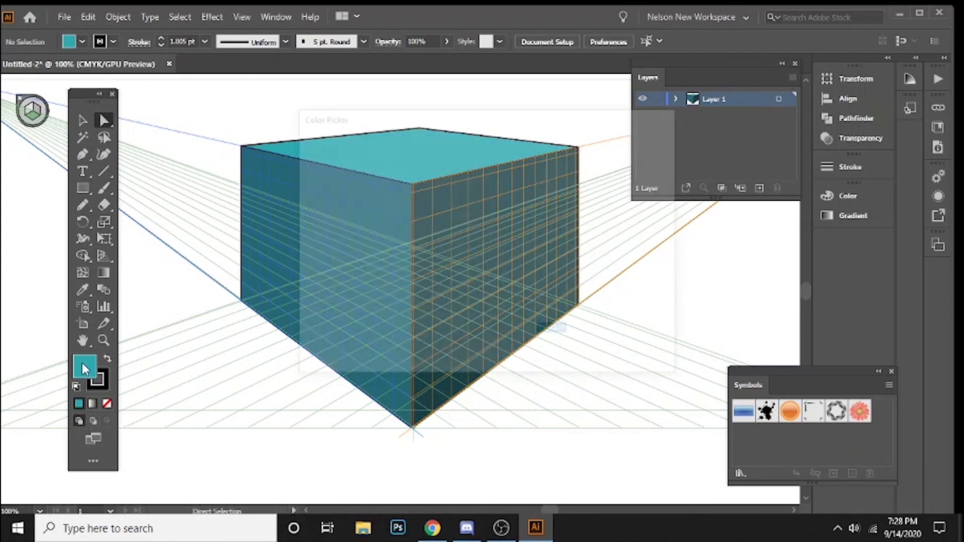
{"action": "left_click", "coordinate": [369, 286]}
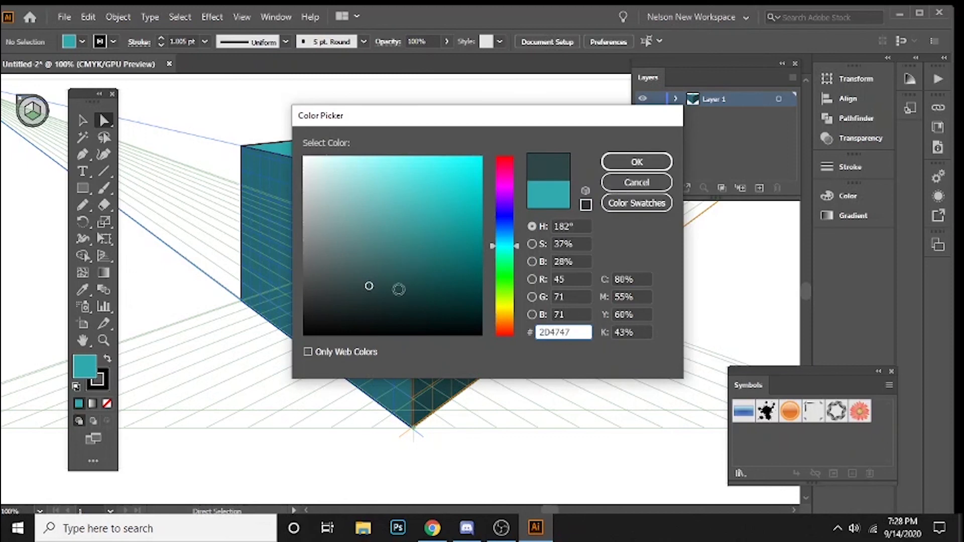
{"action": "left_click", "coordinate": [369, 304]}
{"action": "left_click", "coordinate": [306, 304]}
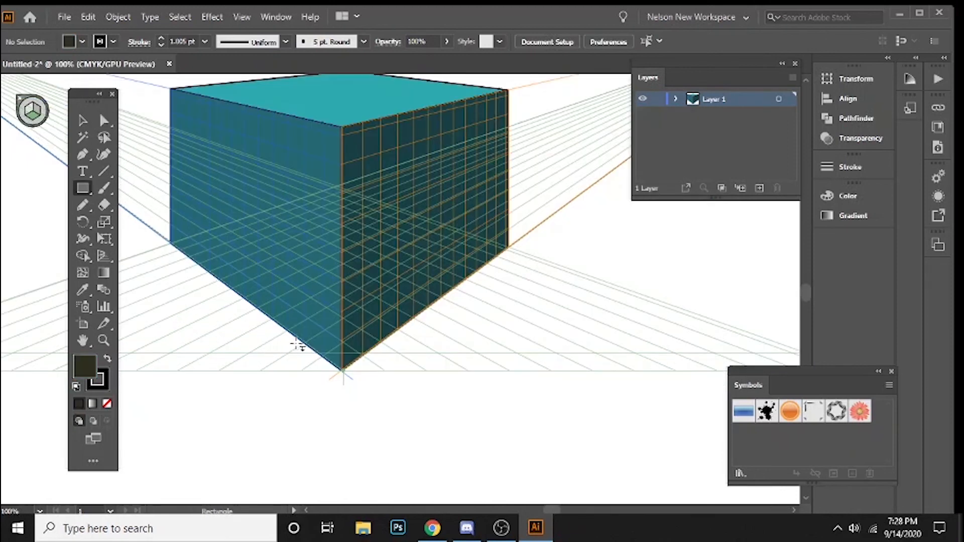
Step: Draw a rectangle on the horizontal grid plane from the box's bottom front corner along the right wall's base as a shadow
{"action": "left_click_drag", "start_coordinate": [345, 376], "coordinate": [648, 222]}
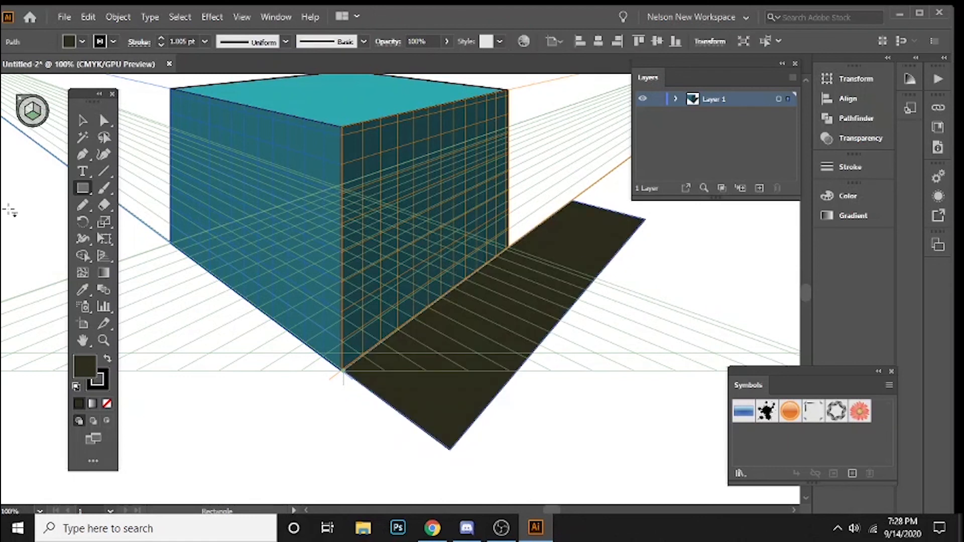
{"action": "scroll", "coordinate": [248, 263], "scroll_direction": "up", "scroll_amount": 2}
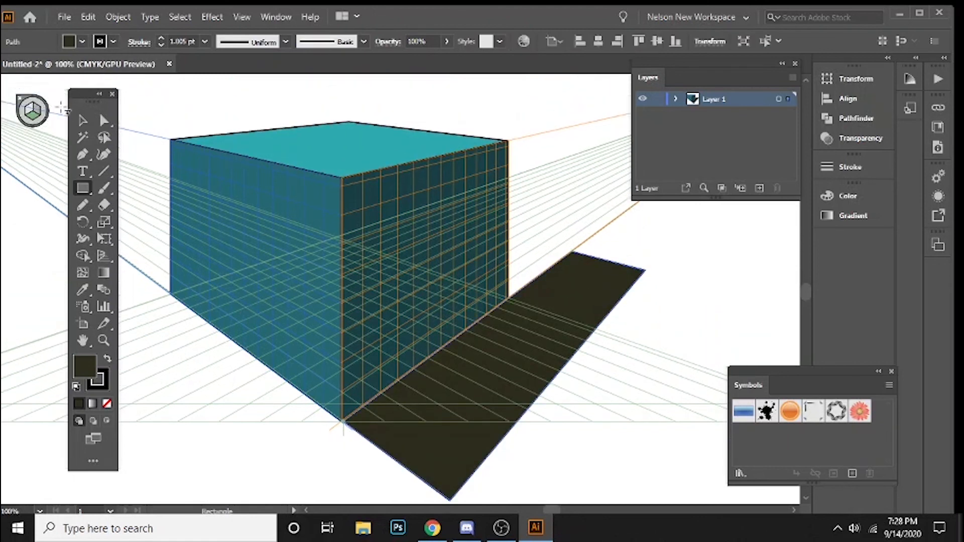
{"action": "left_click", "coordinate": [83, 122]}
{"action": "key", "text": "a"}
{"action": "key", "text": "ctrl+minus"}
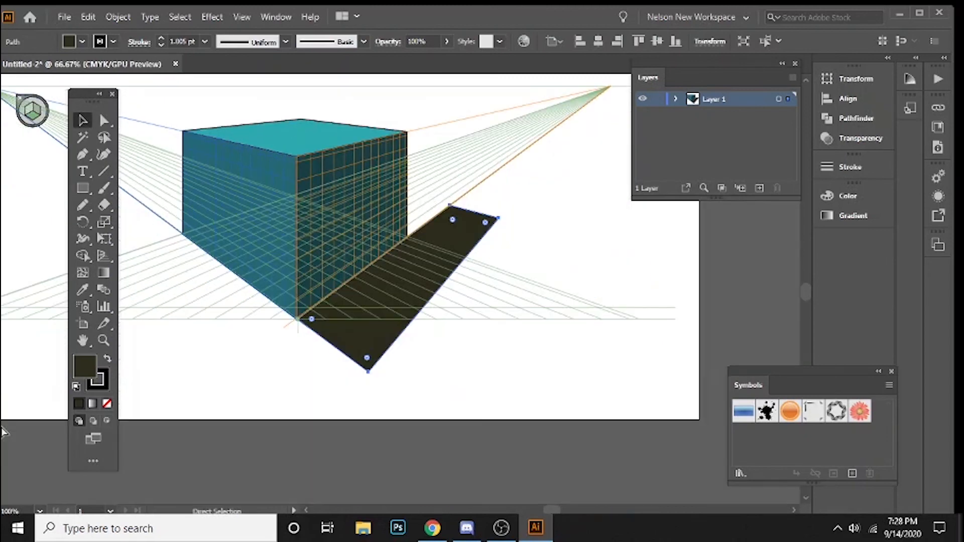
Step: Deselect the shadow shape and hide the perspective grid
{"action": "key", "text": "space"}
{"action": "left_click_drag", "start_coordinate": [274, 359], "coordinate": [341, 398]}
{"action": "left_click", "coordinate": [347, 357]}
{"action": "left_click", "coordinate": [523, 291]}
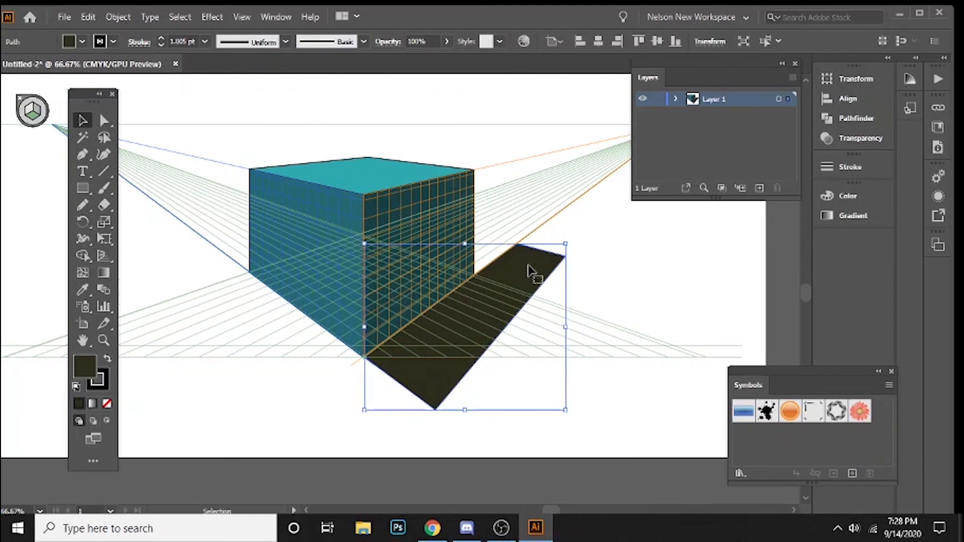
{"action": "left_click", "coordinate": [181, 288]}
{"action": "key", "text": "space"}
{"action": "left_click_drag", "start_coordinate": [181, 288], "coordinate": [227, 314]}
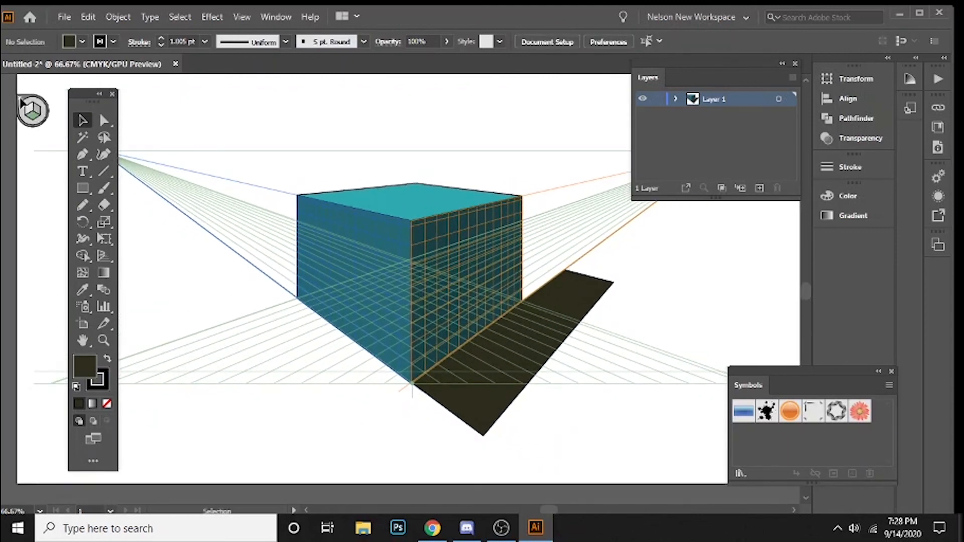
{"action": "key", "text": "ctrl+shift+i"}
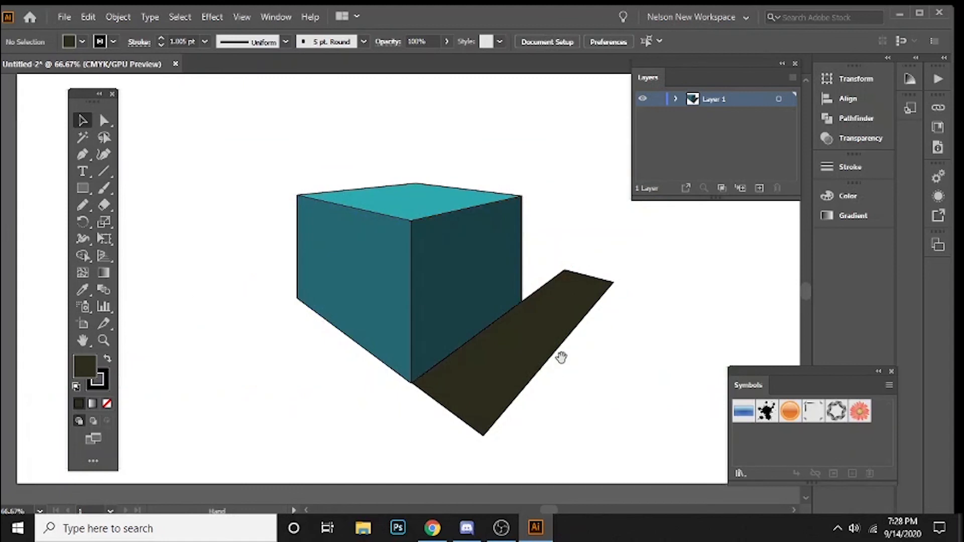
Step: Send the shadow shape backward one level, nudge it slightly closer to the box, and deselect it
{"action": "key", "text": "space"}
{"action": "left_click_drag", "start_coordinate": [559, 355], "coordinate": [477, 329]}
{"action": "left_click", "coordinate": [424, 322]}
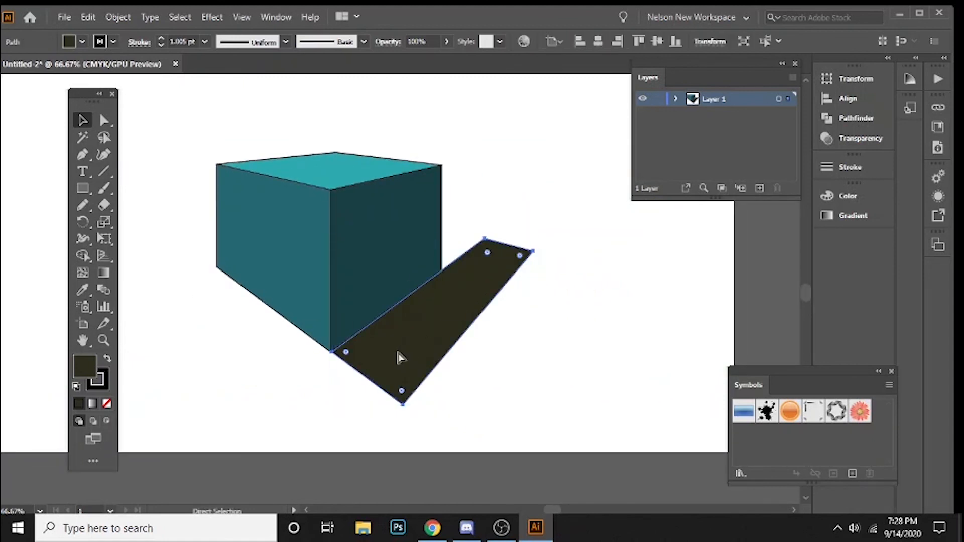
{"action": "right_click", "coordinate": [406, 336]}
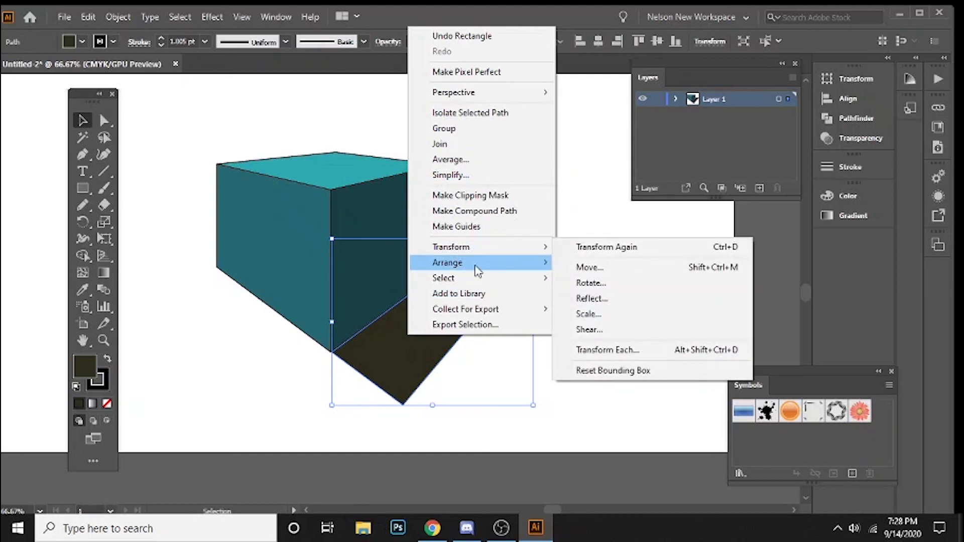
{"action": "mouse_move", "coordinate": [474, 266]}
{"action": "left_click", "coordinate": [623, 294]}
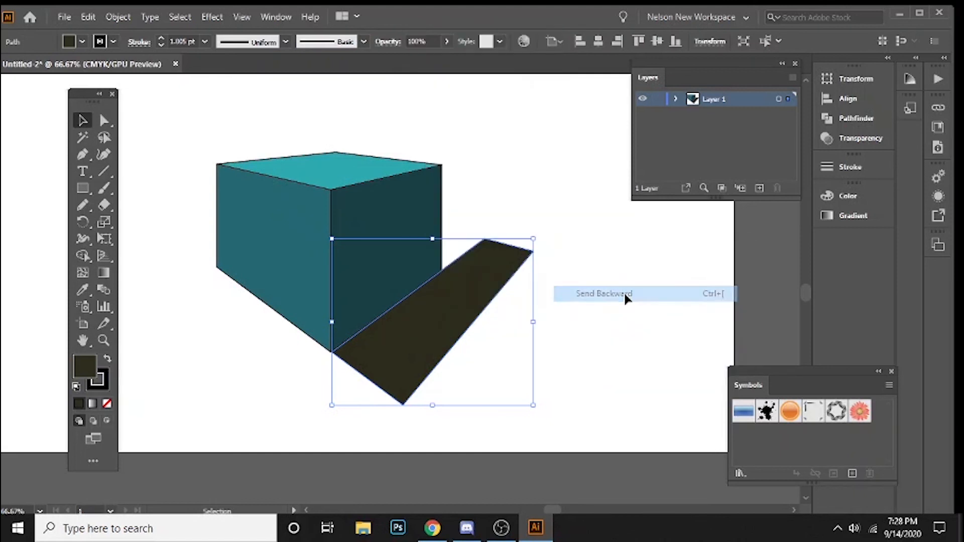
{"action": "left_click_drag", "start_coordinate": [426, 307], "coordinate": [425, 307]}
{"action": "left_click", "coordinate": [589, 203]}
{"action": "key", "text": "a"}
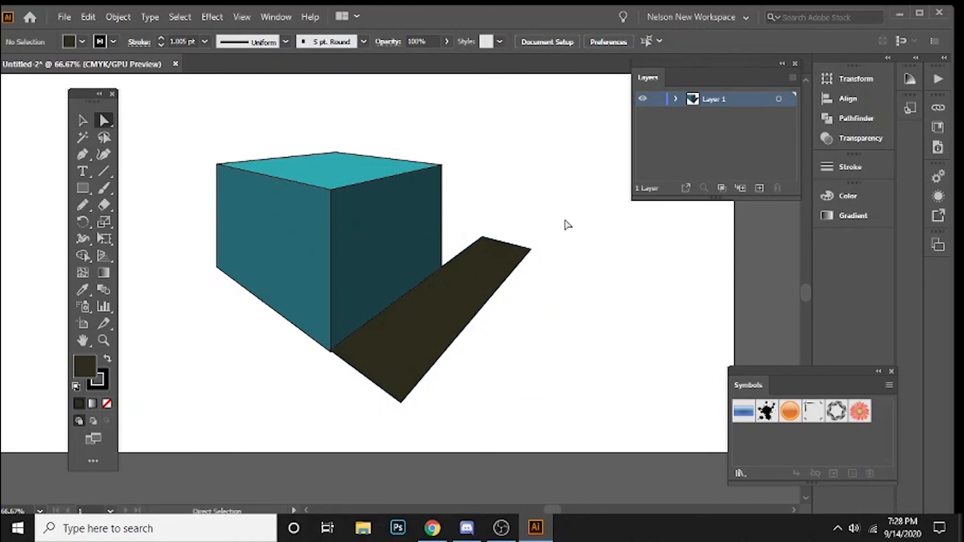
Step: Shorten the shadow by moving its two far corner points toward the box, near the right wall's back edge
{"action": "left_click", "coordinate": [487, 245]}
{"action": "left_click", "coordinate": [484, 238]}
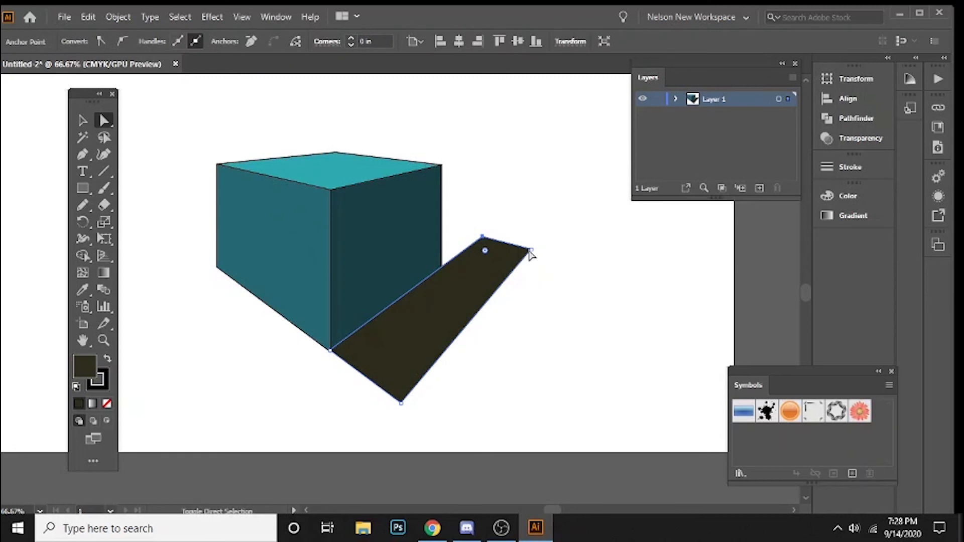
{"action": "left_click_drag", "start_coordinate": [531, 250], "coordinate": [490, 286]}
{"action": "key", "text": "v"}
{"action": "left_click", "coordinate": [552, 282]}
Step: Send the shadow shape to the back, behind the box's walls
{"action": "right_click", "coordinate": [414, 327]}
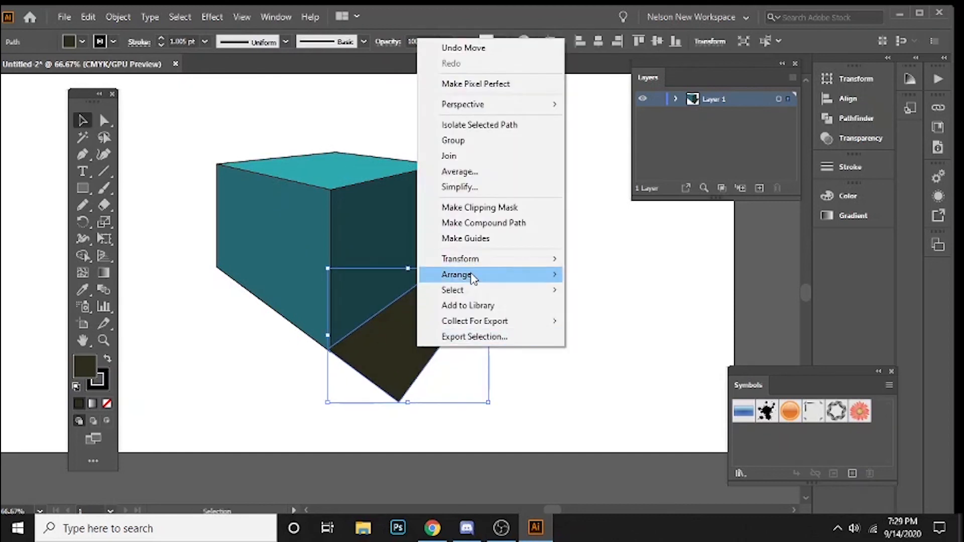
{"action": "mouse_move", "coordinate": [508, 276]}
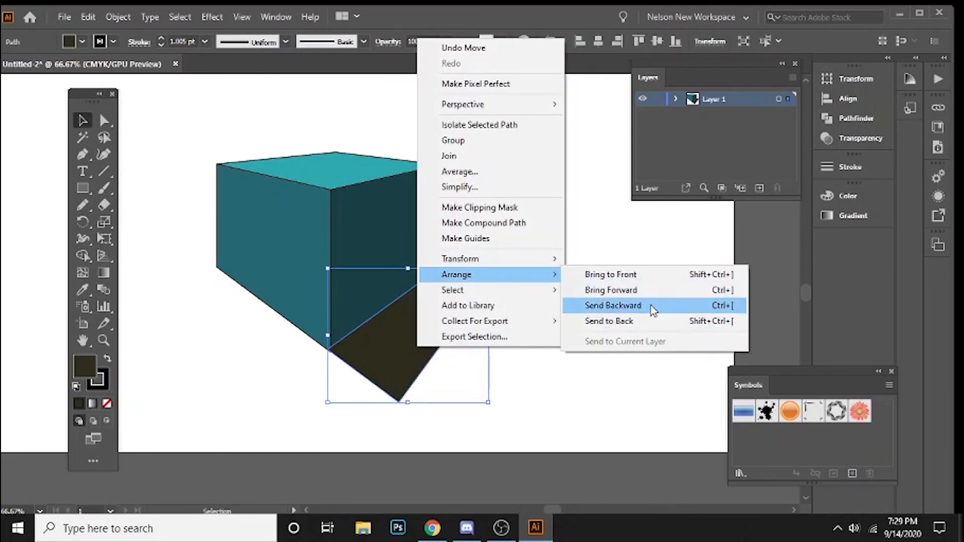
{"action": "left_click", "coordinate": [651, 321]}
{"action": "left_click", "coordinate": [640, 328]}
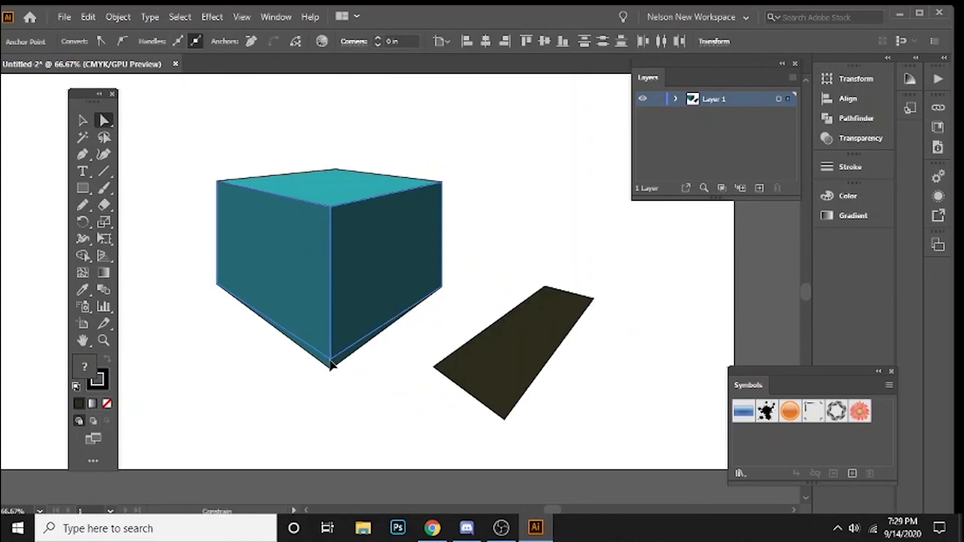
Step: Raise the bottom front corner shared by both walls straight up to flatten the box's base angle, and deselect the walls
{"action": "left_click", "coordinate": [331, 354]}
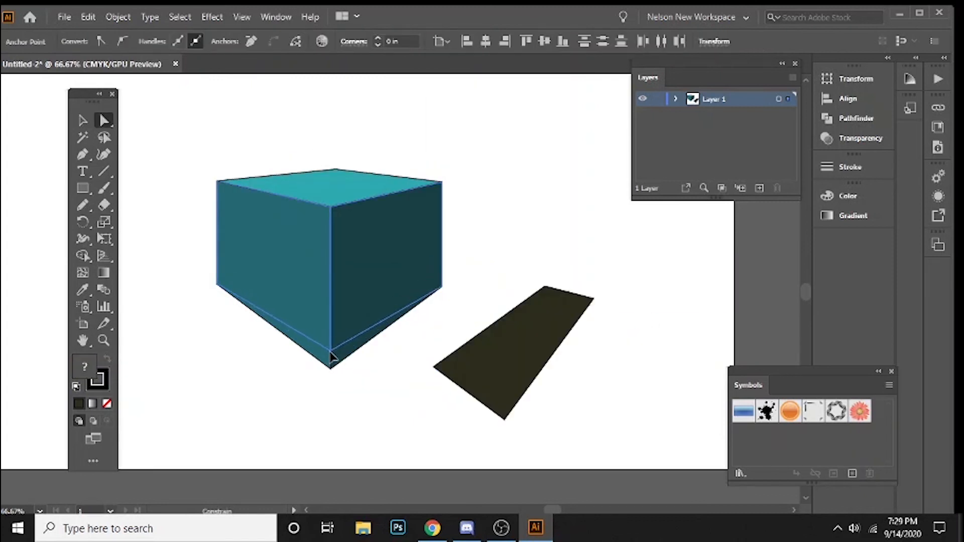
{"action": "mouse_move", "coordinate": [331, 354]}
{"action": "left_mouse_down"}
{"action": "mouse_move", "coordinate": [332, 365]}
{"action": "mouse_move", "coordinate": [331, 340]}
{"action": "left_mouse_up"}
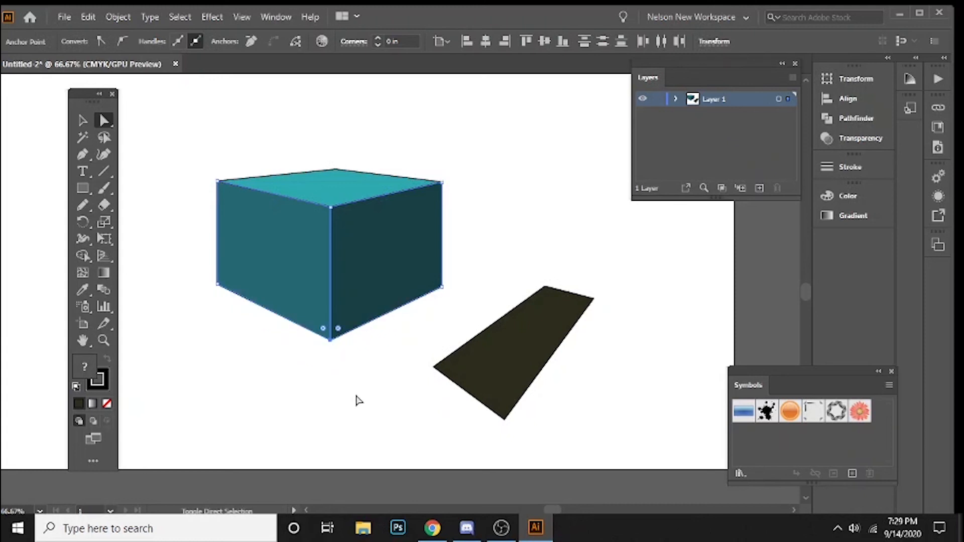
{"action": "left_click", "coordinate": [348, 382]}
Step: Move the shadow shape against the box's bottom front corner, nudge it into alignment, and deselect it
{"action": "left_click_drag", "start_coordinate": [488, 367], "coordinate": [392, 339]}
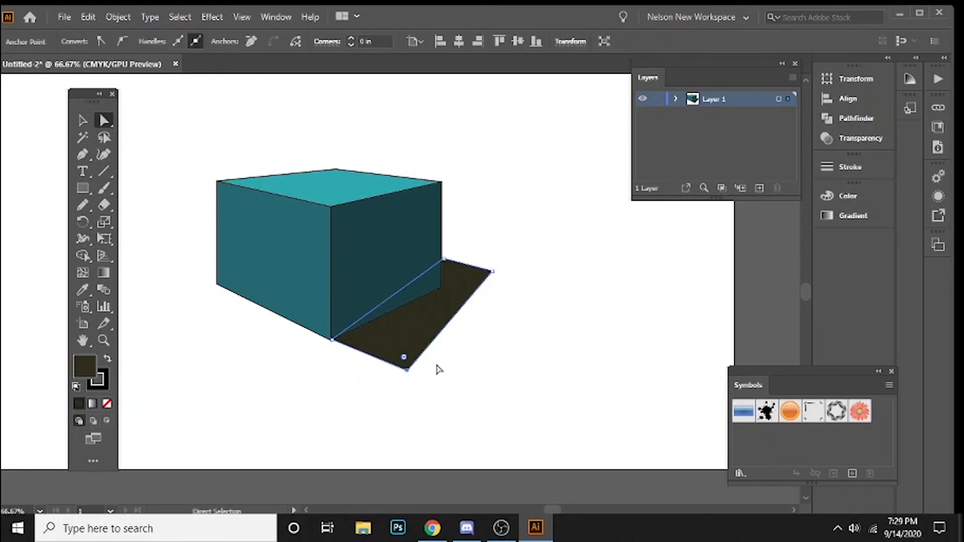
{"action": "left_click", "coordinate": [364, 362]}
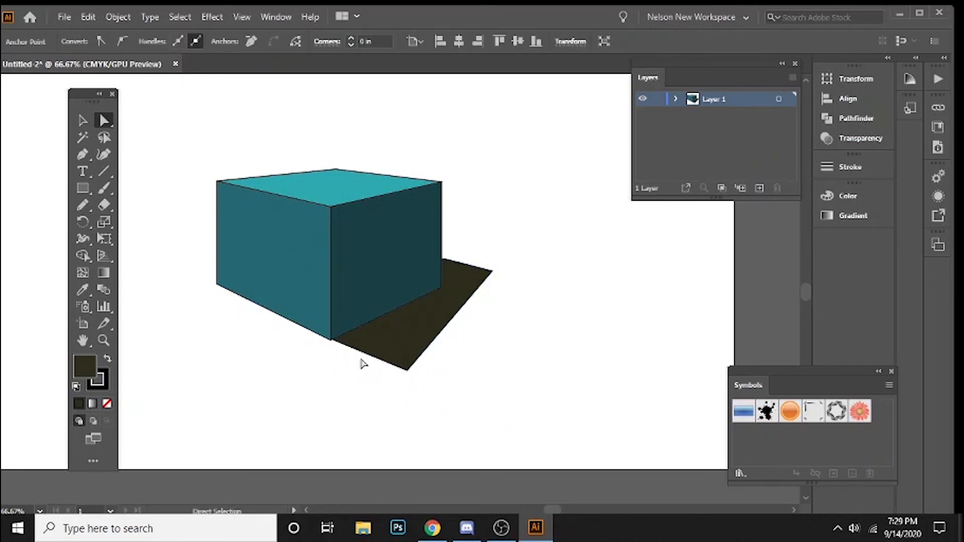
{"action": "left_click", "coordinate": [380, 344]}
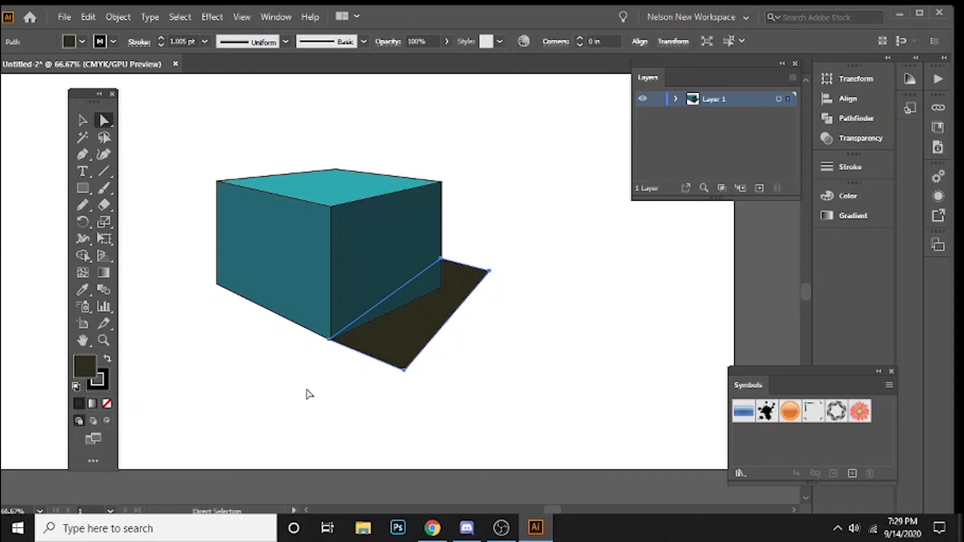
{"action": "left_click", "coordinate": [306, 391]}
Step: Reshape the shadow by pulling its far edge down toward the base of the right wall's back edge, and deselect it
{"action": "left_click", "coordinate": [471, 273]}
{"action": "left_click_drag", "start_coordinate": [441, 260], "coordinate": [497, 308]}
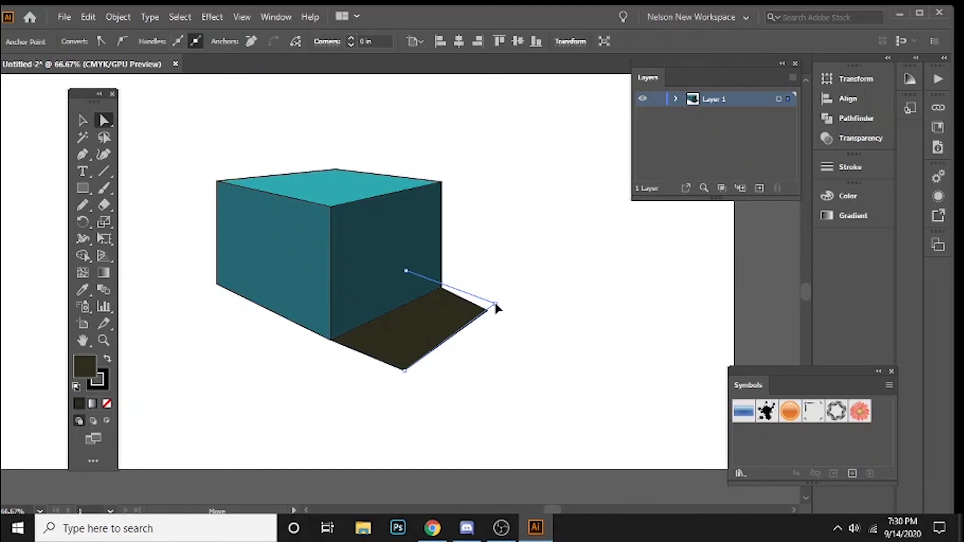
{"action": "left_click", "coordinate": [554, 336]}
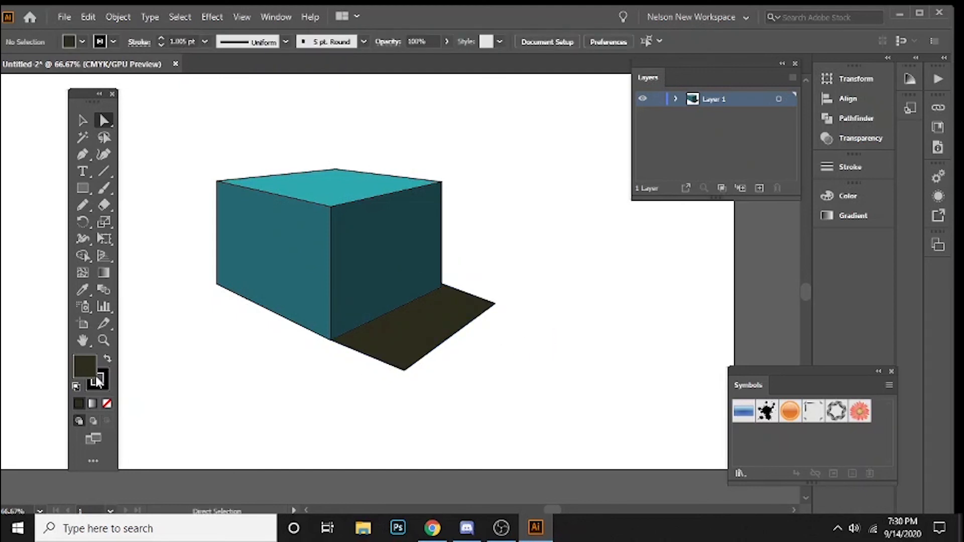
{"action": "left_click_drag", "start_coordinate": [254, 362], "coordinate": [325, 386]}
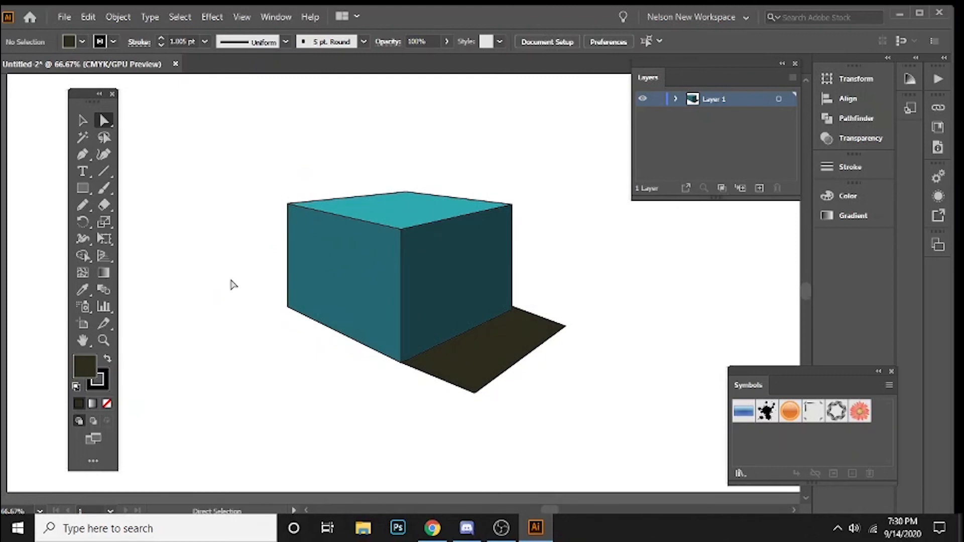
Step: Select the whole box with its shadow and delete them to empty the artboard
{"action": "key", "text": "v"}
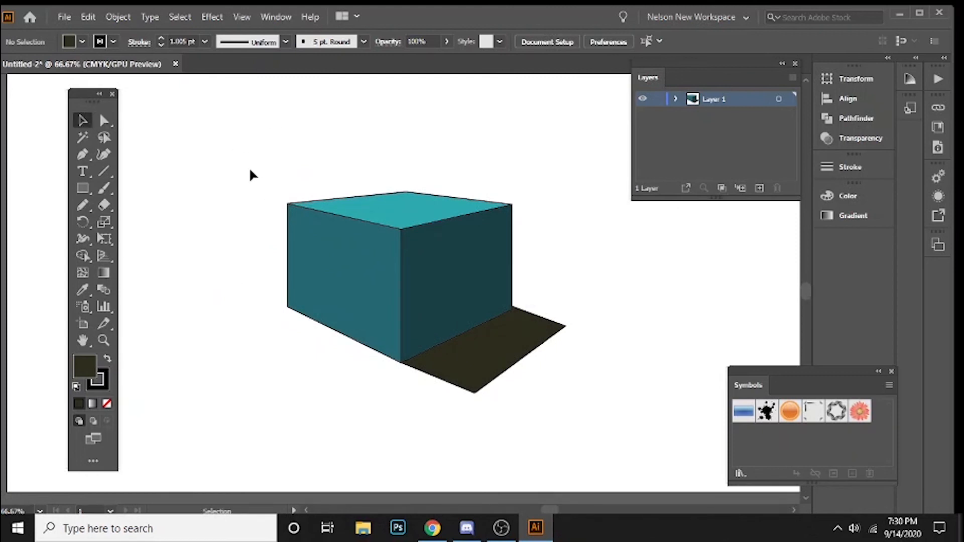
{"action": "left_click_drag", "start_coordinate": [250, 170], "coordinate": [530, 394]}
{"action": "key", "text": "Delete"}
{"action": "left_click_drag", "start_coordinate": [357, 211], "coordinate": [375, 256]}
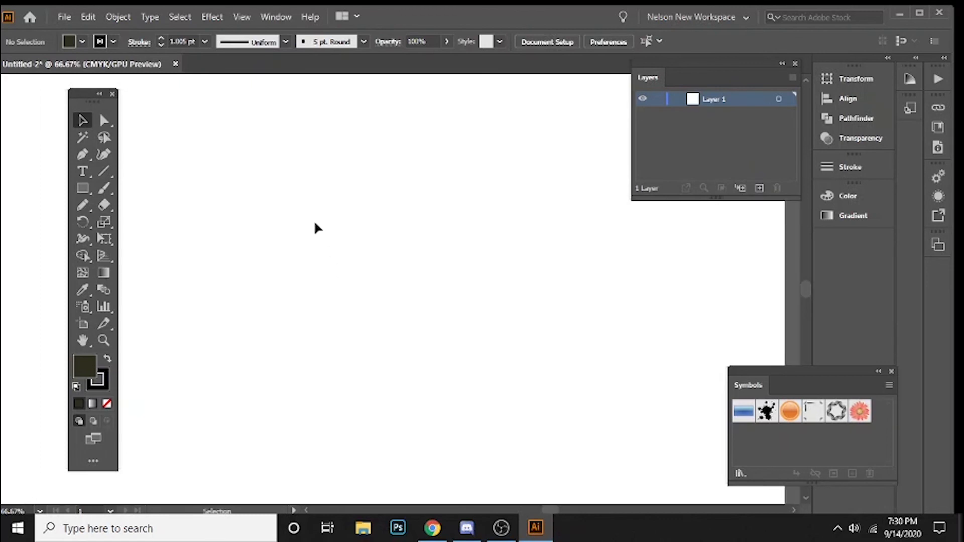
Step: Draw a rectangle for the flat toy box panel and fill the star panel's background with lime green CCDD28
{"action": "key", "text": "m"}
{"action": "left_click_drag", "start_coordinate": [196, 118], "coordinate": [419, 305]}
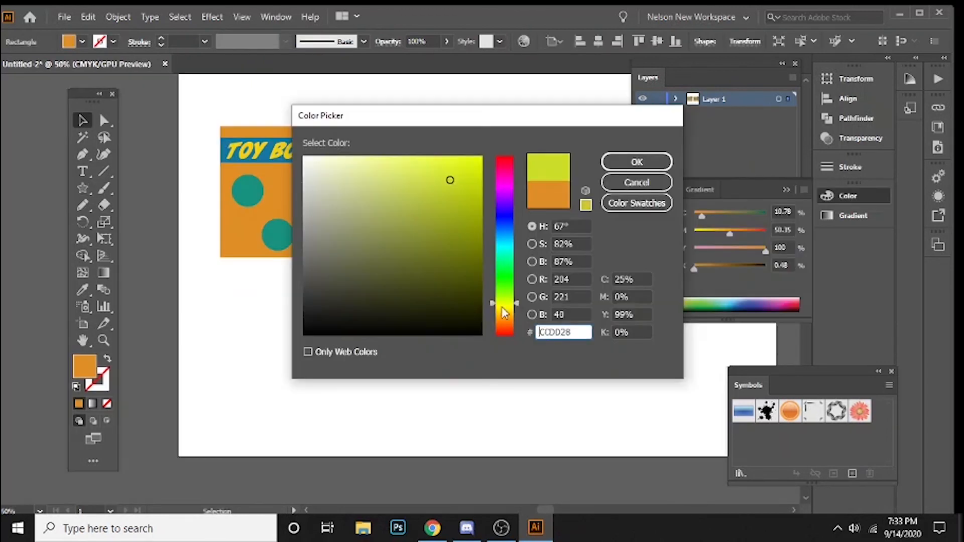
{"action": "key", "text": "Return"}
{"action": "left_click", "coordinate": [336, 341]}
{"action": "left_click_drag", "start_coordinate": [331, 301], "coordinate": [339, 321]}
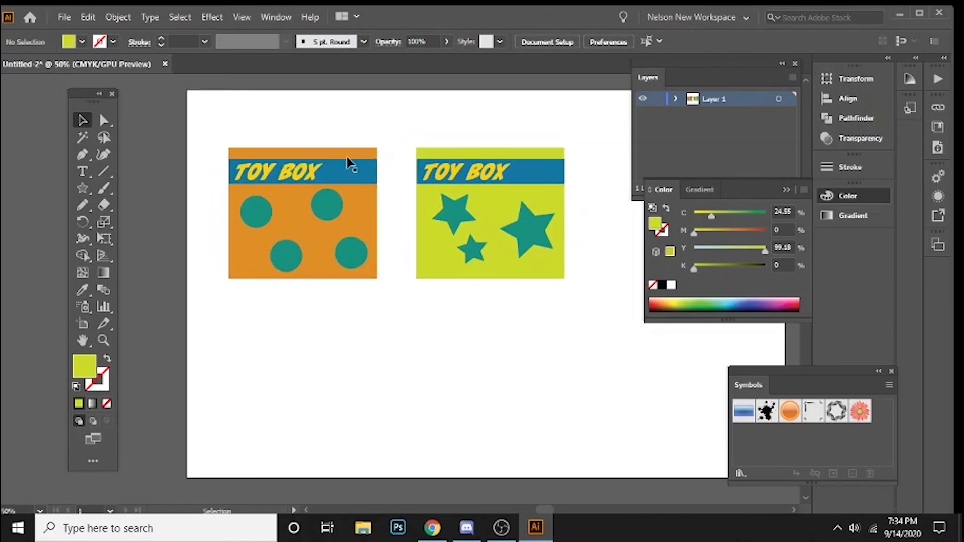
Step: Move the star panel and the circle panel off the artboard, stacking them beside its right edge
{"action": "key", "text": "ctrl+minus"}
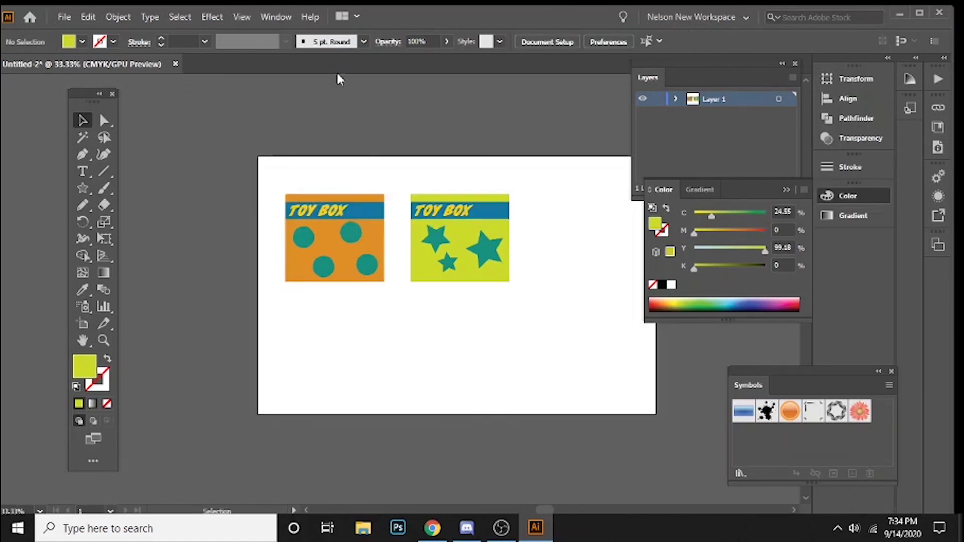
{"action": "left_click_drag", "start_coordinate": [326, 142], "coordinate": [452, 243]}
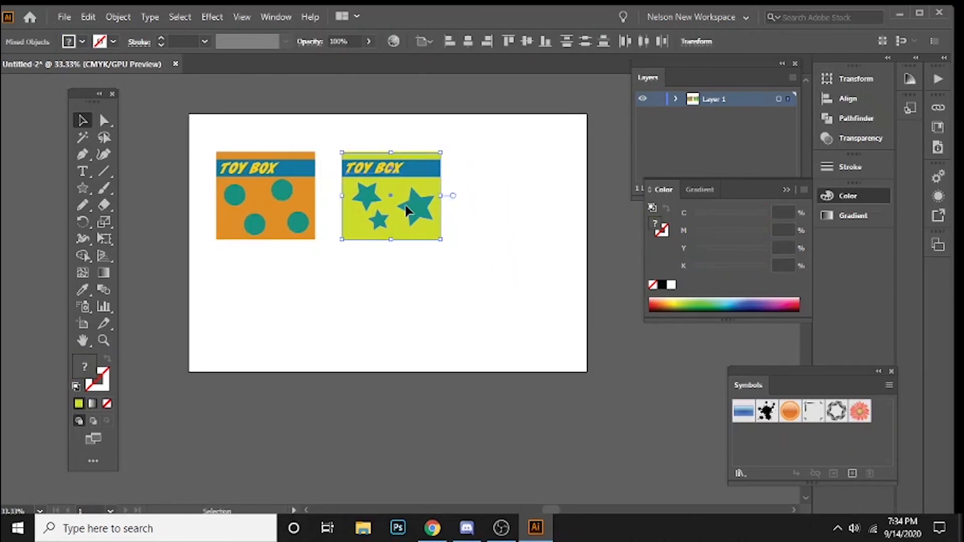
{"action": "left_click_drag", "start_coordinate": [407, 207], "coordinate": [579, 176]}
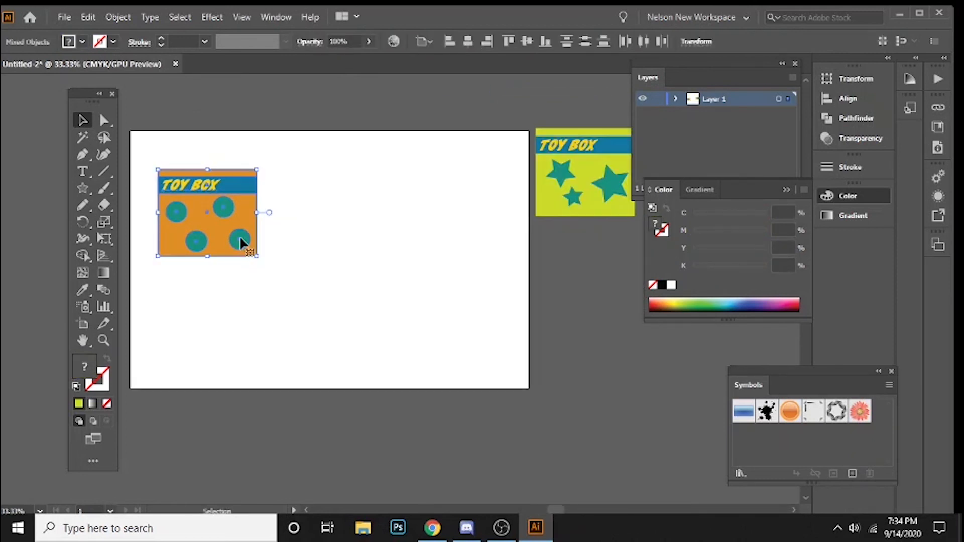
{"action": "left_click_drag", "start_coordinate": [239, 240], "coordinate": [620, 293]}
{"action": "left_click_drag", "start_coordinate": [558, 290], "coordinate": [521, 291]}
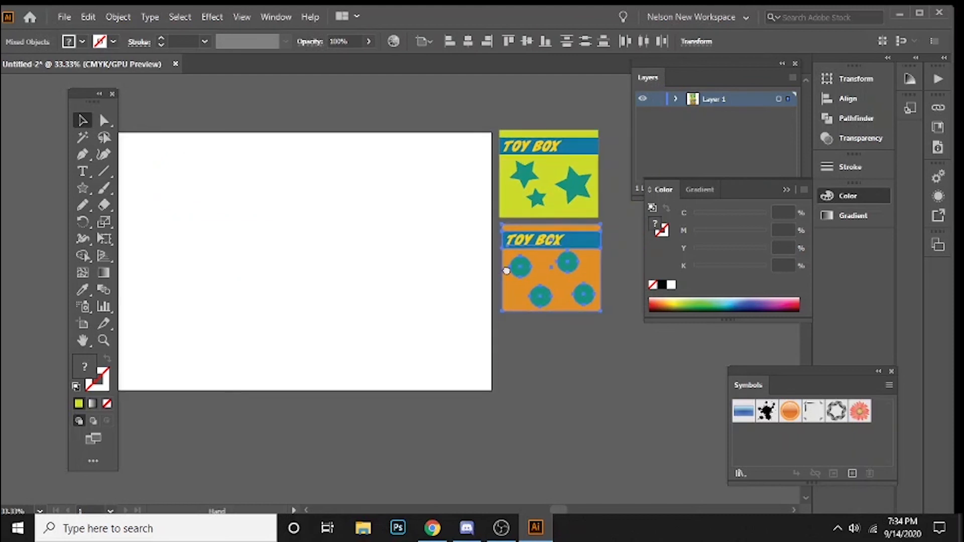
Step: Group the circle panel's artwork and the star panel's artwork as two separate groups, and deselect them
{"action": "key", "text": "ctrl+g"}
{"action": "left_click_drag", "start_coordinate": [498, 99], "coordinate": [573, 196]}
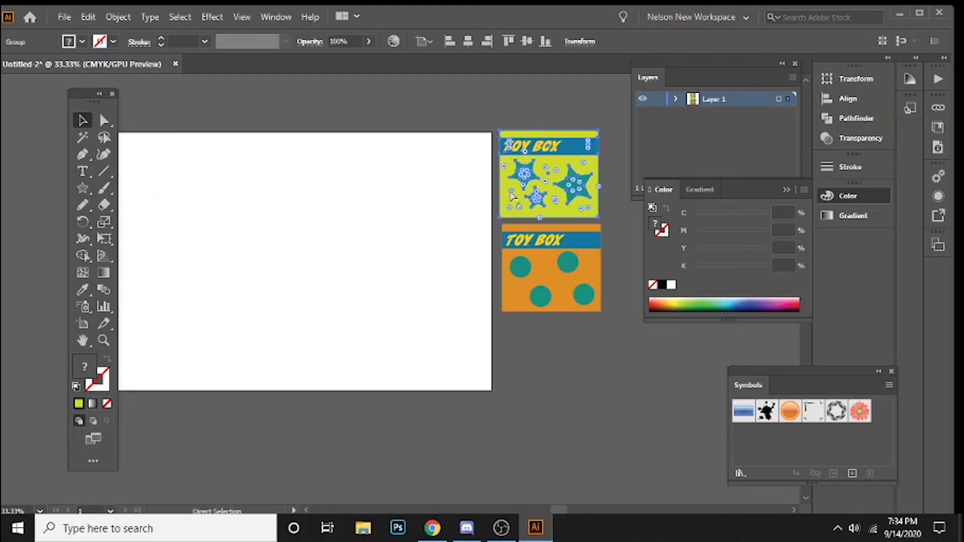
{"action": "key", "text": "ctrl+g"}
{"action": "left_click", "coordinate": [469, 108]}
Step: Nudge both grouped toy box panels slightly closer to the artboard's right edge
{"action": "left_click_drag", "start_coordinate": [407, 116], "coordinate": [436, 136]}
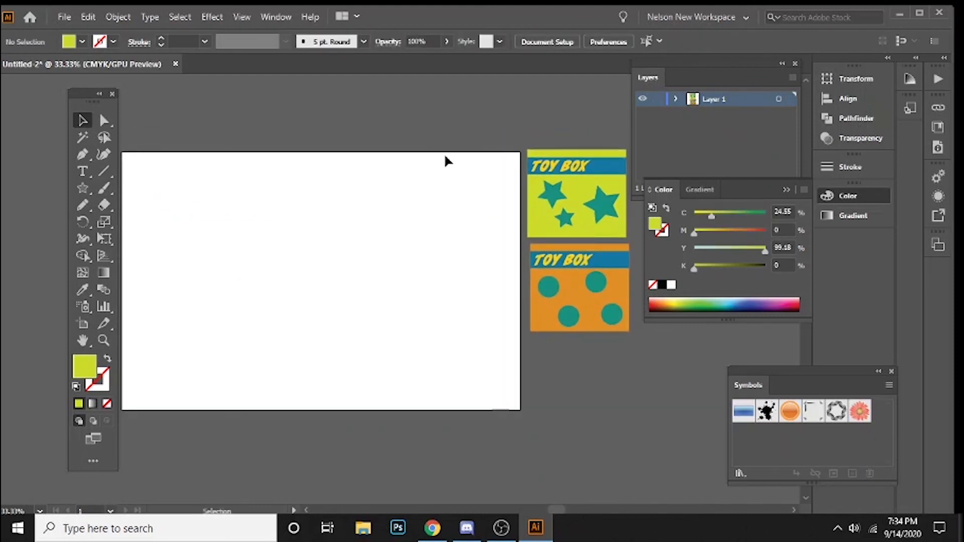
{"action": "left_click_drag", "start_coordinate": [527, 114], "coordinate": [511, 120]}
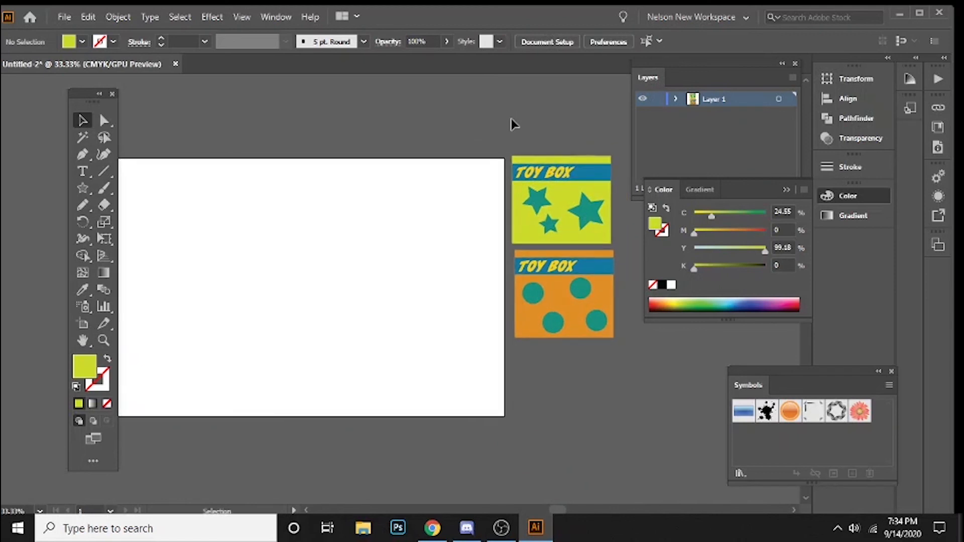
{"action": "left_click_drag", "start_coordinate": [360, 139], "coordinate": [398, 114]}
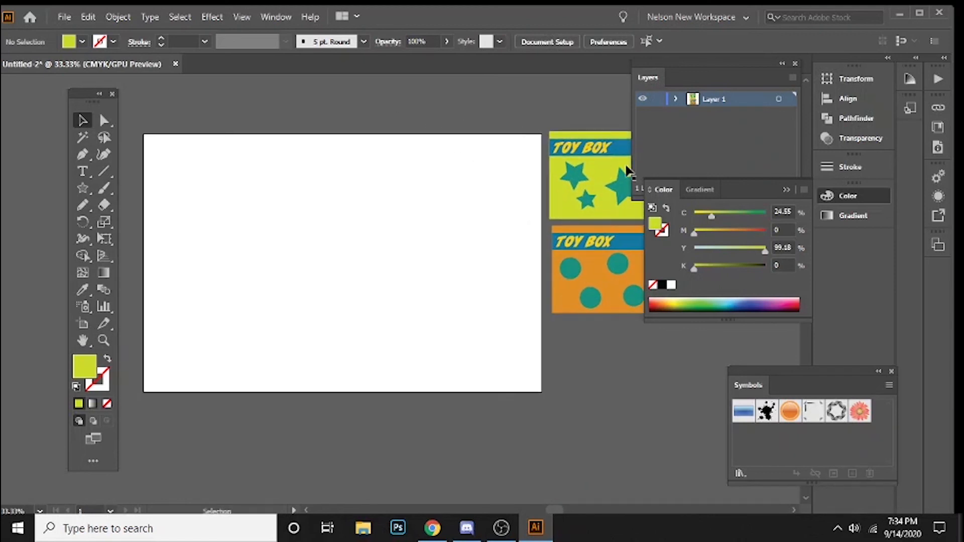
{"action": "left_click", "coordinate": [580, 177]}
{"action": "left_click_drag", "start_coordinate": [590, 265], "coordinate": [596, 292]}
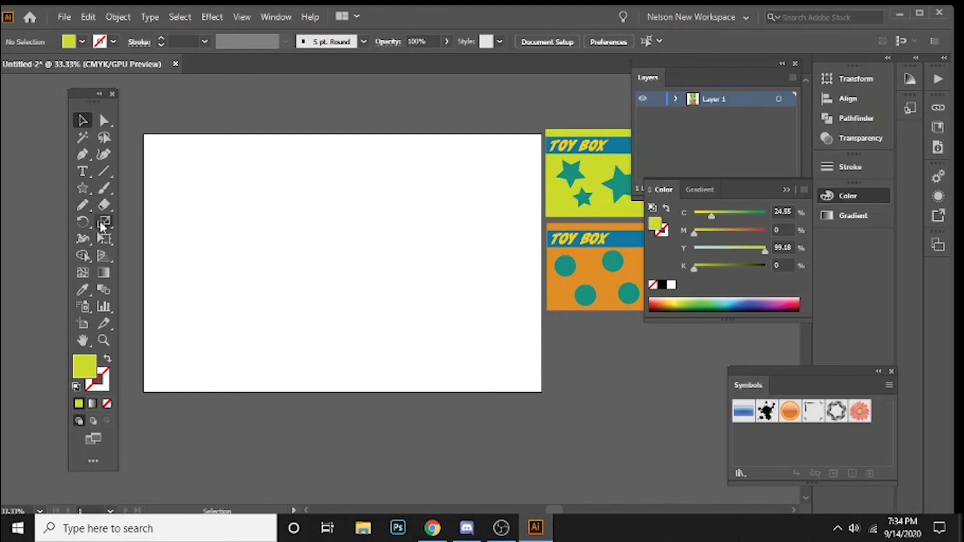
Step: Show the two-point perspective grid on the artboard and raise the top of its vertical planes
{"action": "left_click", "coordinate": [103, 256]}
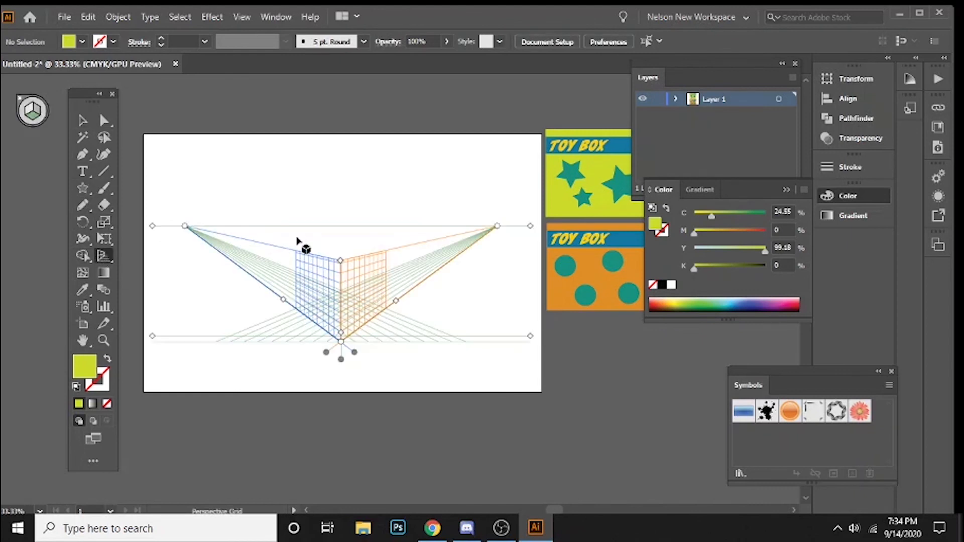
{"action": "left_click_drag", "start_coordinate": [340, 262], "coordinate": [337, 248]}
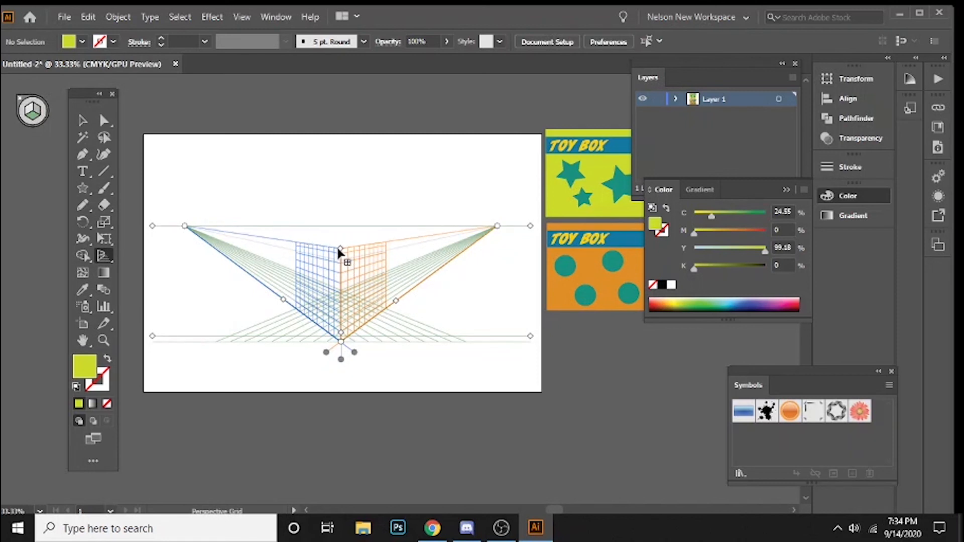
{"action": "key", "text": "space"}
{"action": "left_click_drag", "start_coordinate": [501, 146], "coordinate": [464, 146]}
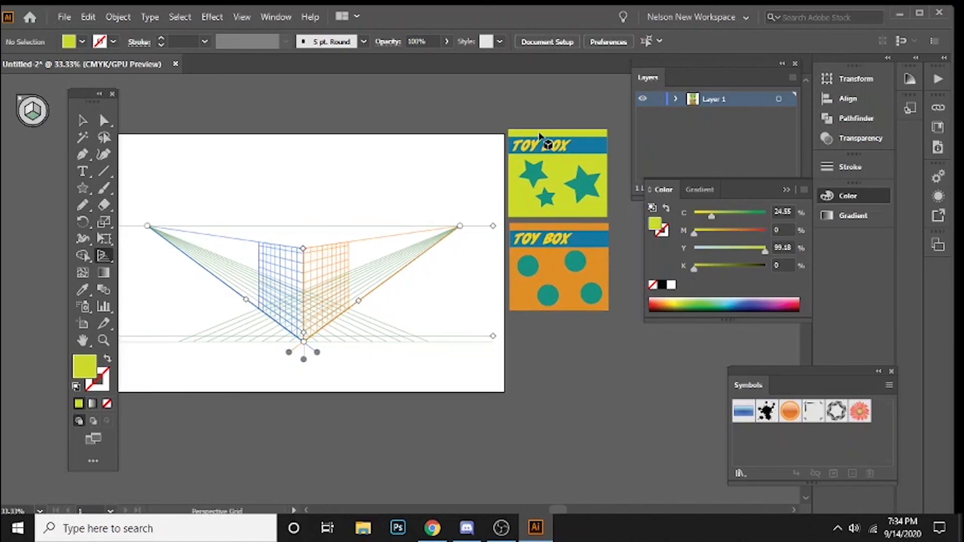
{"action": "key", "text": "space"}
{"action": "left_click_drag", "start_coordinate": [413, 171], "coordinate": [423, 165]}
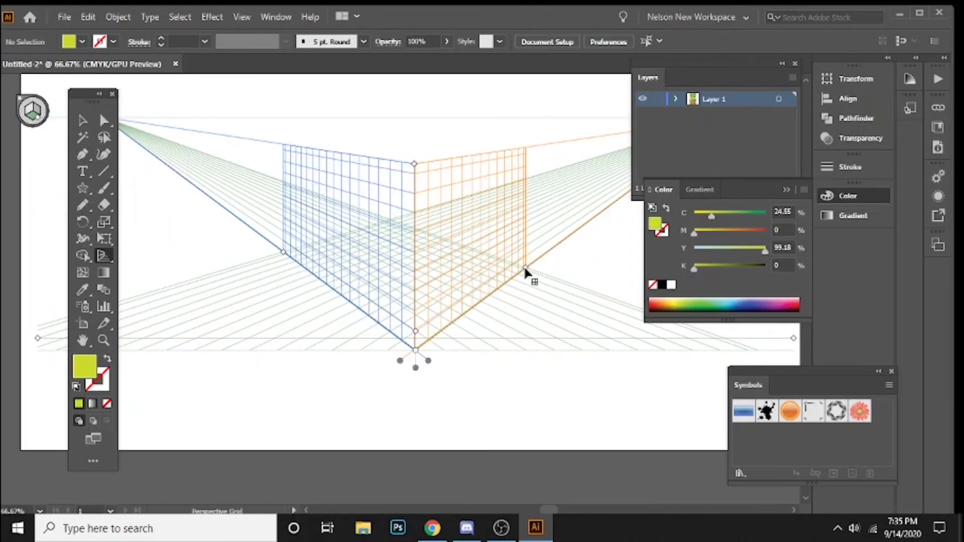
Step: Adjust the extents of the right and left grid planes so they match, and raise the grid's bottom front corner
{"action": "mouse_move", "coordinate": [525, 270]}
{"action": "left_mouse_down"}
{"action": "mouse_move", "coordinate": [535, 257]}
{"action": "mouse_move", "coordinate": [538, 270]}
{"action": "left_mouse_up"}
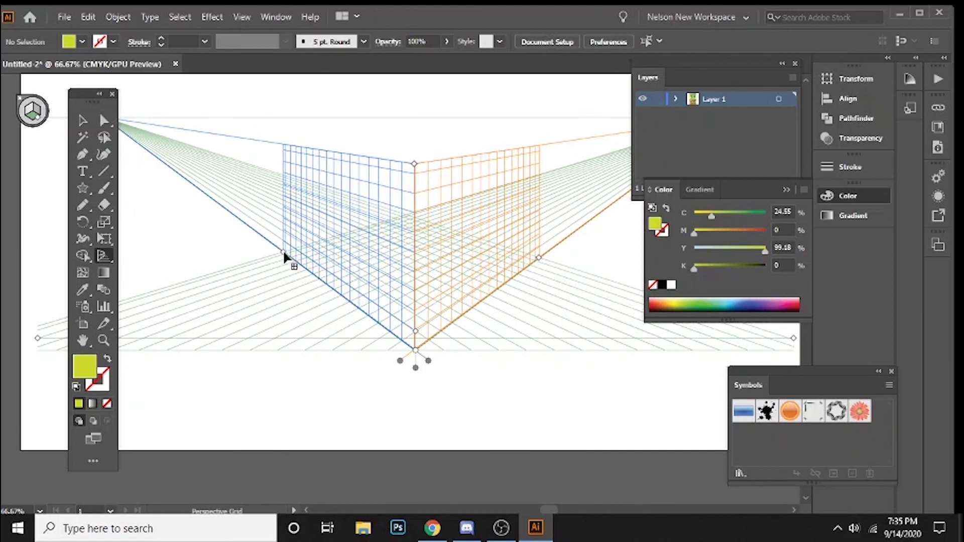
{"action": "mouse_move", "coordinate": [285, 254]}
{"action": "left_mouse_down"}
{"action": "mouse_move", "coordinate": [264, 245]}
{"action": "mouse_move", "coordinate": [286, 254]}
{"action": "left_mouse_up"}
{"action": "left_click_drag", "start_coordinate": [540, 261], "coordinate": [539, 261]}
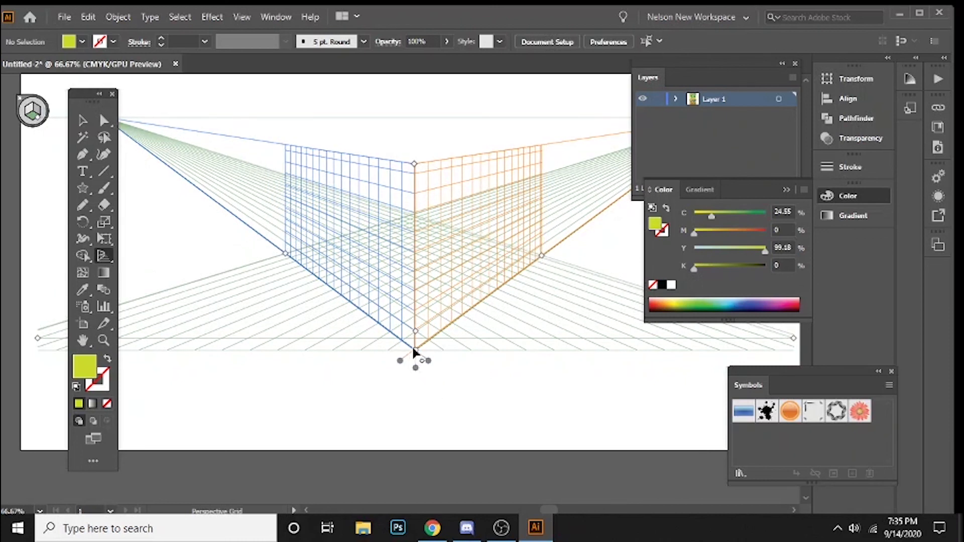
{"action": "left_click_drag", "start_coordinate": [413, 355], "coordinate": [416, 320]}
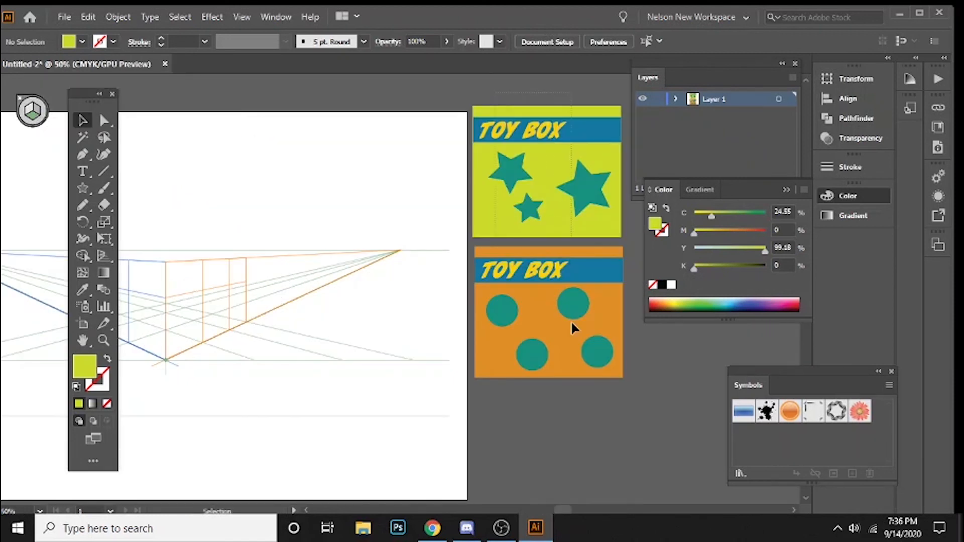
Step: Scale both toy box panels down together to about two thirds of their size
{"action": "left_click", "coordinate": [572, 326]}
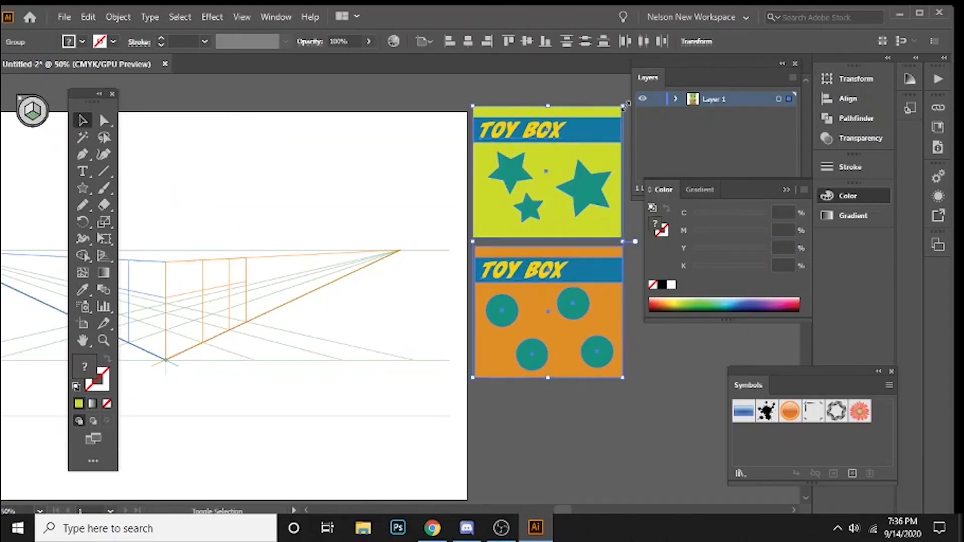
{"action": "left_click_drag", "start_coordinate": [624, 105], "coordinate": [557, 226]}
{"action": "left_click_drag", "start_coordinate": [300, 318], "coordinate": [420, 282]}
{"action": "key", "text": "shift+v"}
{"action": "left_click_drag", "start_coordinate": [634, 240], "coordinate": [227, 199]}
{"action": "left_click_drag", "start_coordinate": [294, 308], "coordinate": [320, 342]}
{"action": "key", "text": "ctrl+z"}
{"action": "key", "text": "ctrl+z"}
Step: Activate the left grid plane and attach the star panel to it, against the grid's front vertical edge
{"action": "left_click_drag", "start_coordinate": [500, 195], "coordinate": [484, 194]}
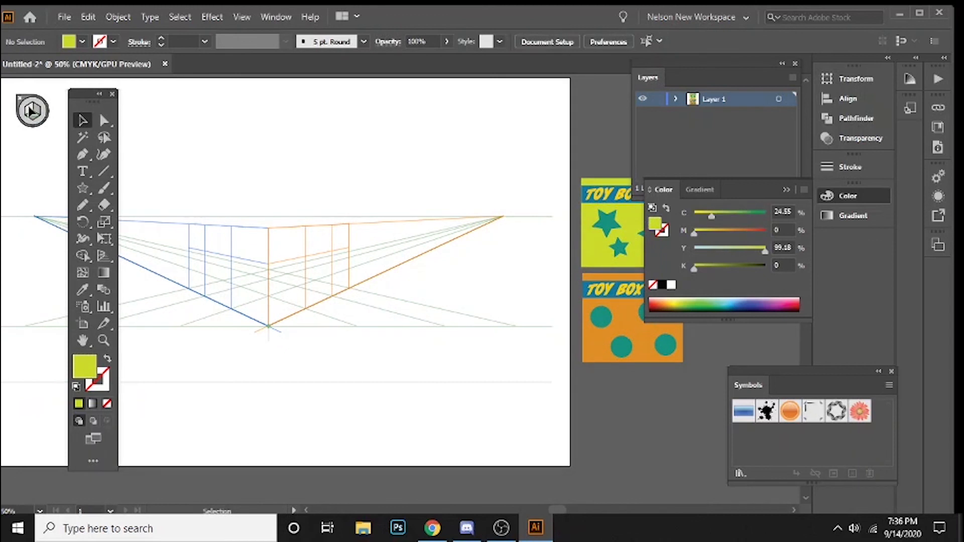
{"action": "left_click", "coordinate": [102, 257]}
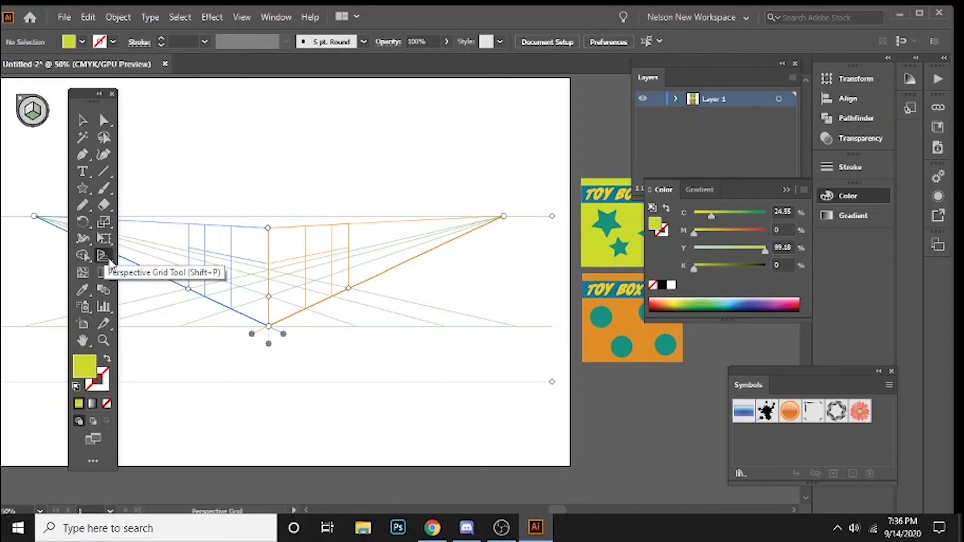
{"action": "left_click", "coordinate": [31, 111]}
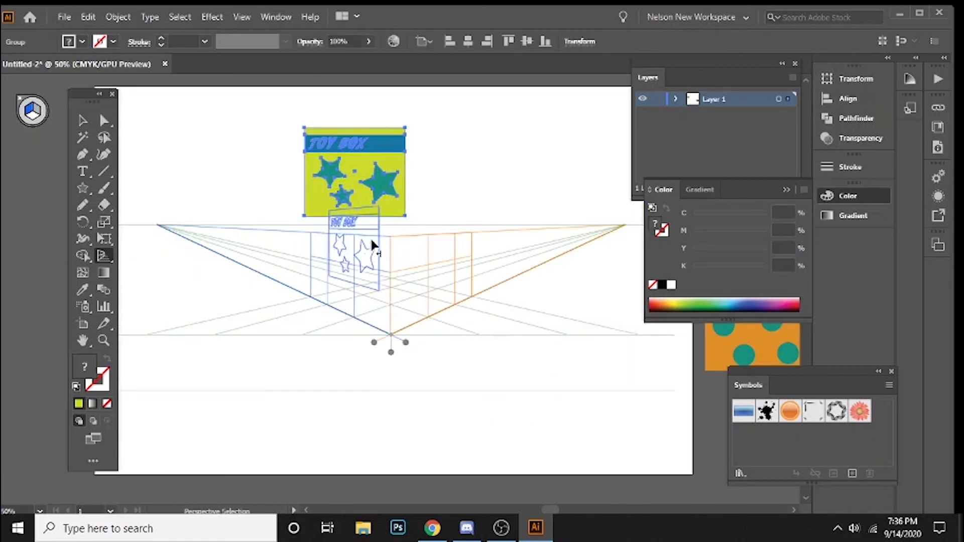
{"action": "left_click_drag", "start_coordinate": [372, 243], "coordinate": [382, 276]}
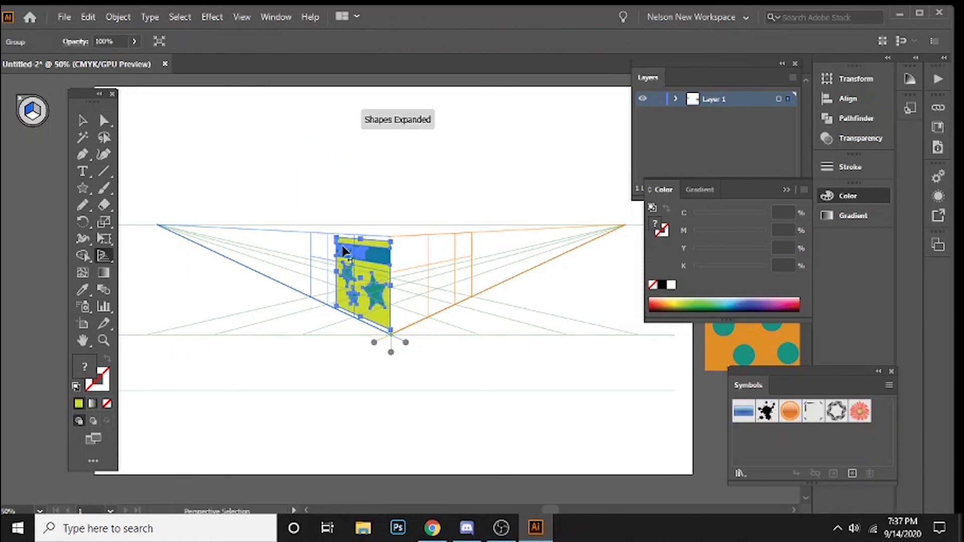
Step: Scale the star panel in perspective to fill the left grid plane from the front edge to its far extent
{"action": "key", "text": "shift+p"}
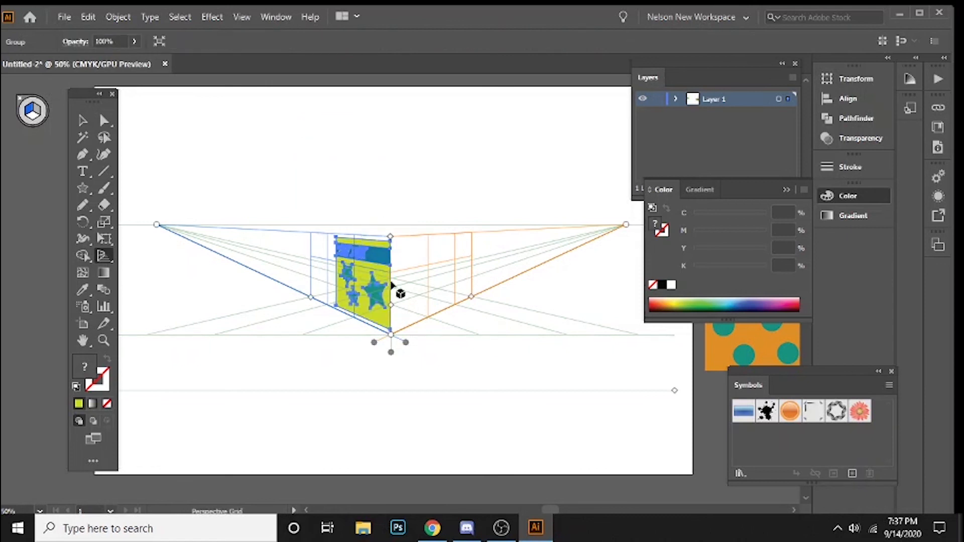
{"action": "key", "text": "ctrl+plus"}
{"action": "key", "text": "ctrl+plus"}
{"action": "key", "text": "ctrl+plus"}
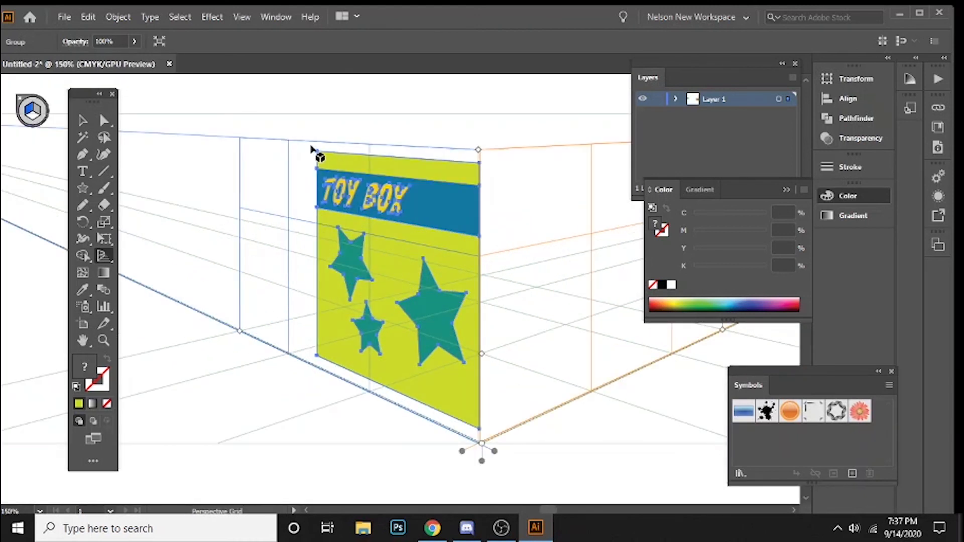
{"action": "key", "text": "shift+v"}
{"action": "left_click_drag", "start_coordinate": [315, 149], "coordinate": [287, 145]}
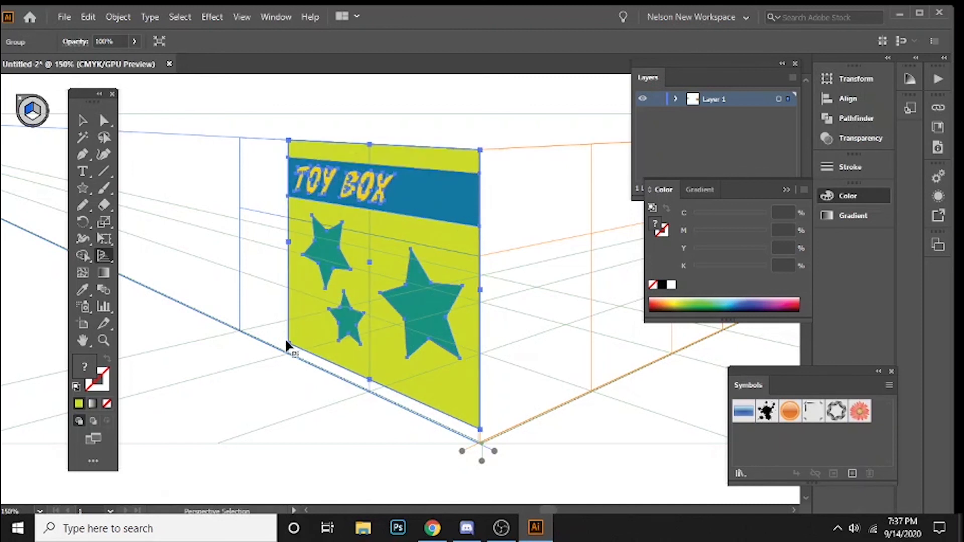
{"action": "left_click_drag", "start_coordinate": [289, 346], "coordinate": [239, 330]}
{"action": "key", "text": "shift+p"}
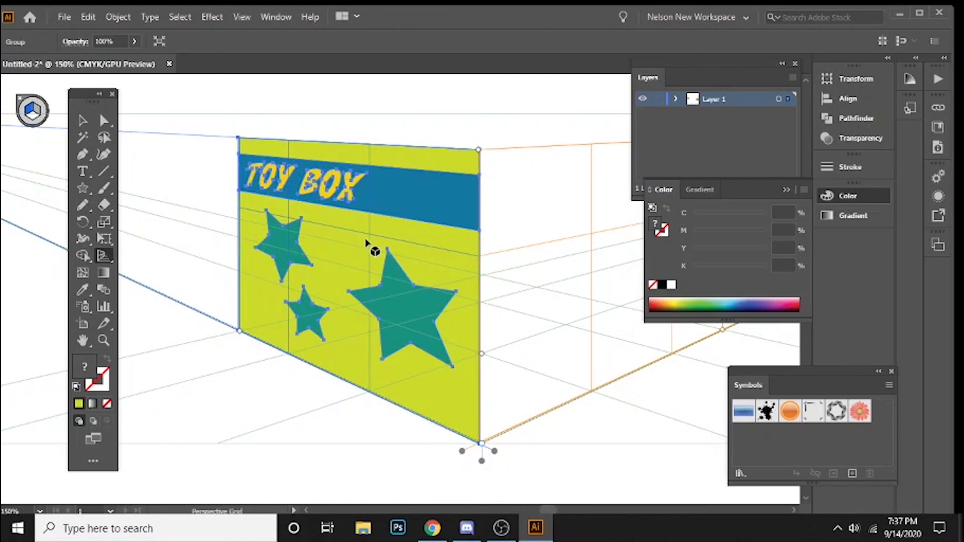
Step: Activate the right grid plane and attach the orange circle panel to it, close to the grid's front vertical edge
{"action": "key", "text": "v"}
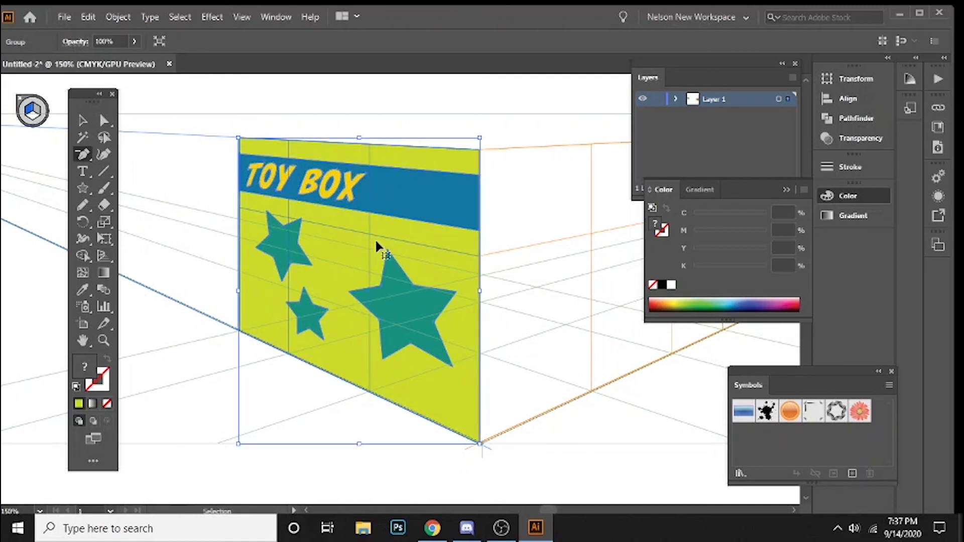
{"action": "key", "text": "ctrl+minus"}
{"action": "key", "text": "ctrl+minus"}
{"action": "left_click_drag", "start_coordinate": [466, 259], "coordinate": [303, 239]}
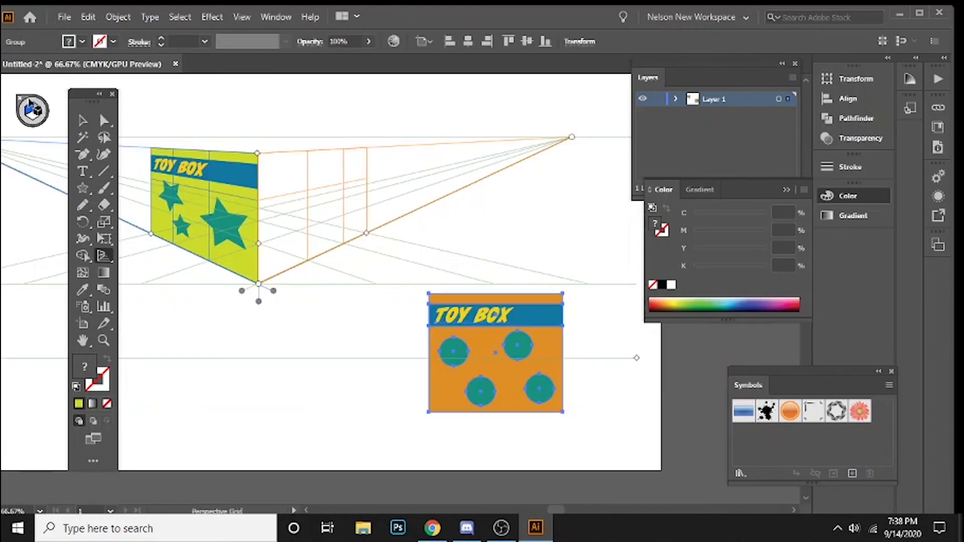
{"action": "left_click", "coordinate": [33, 112]}
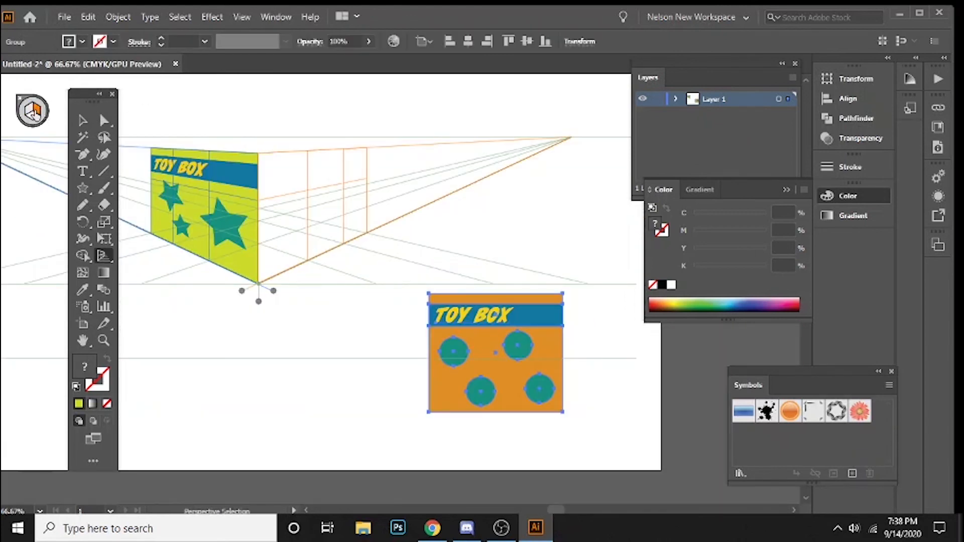
{"action": "key", "text": "shift+p"}
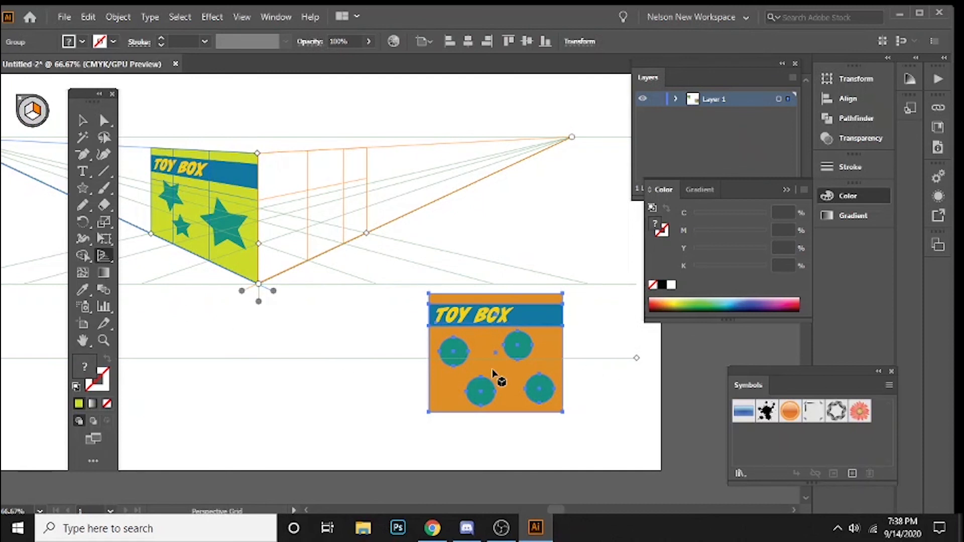
{"action": "key", "text": "shift+v"}
{"action": "left_click_drag", "start_coordinate": [505, 345], "coordinate": [309, 209]}
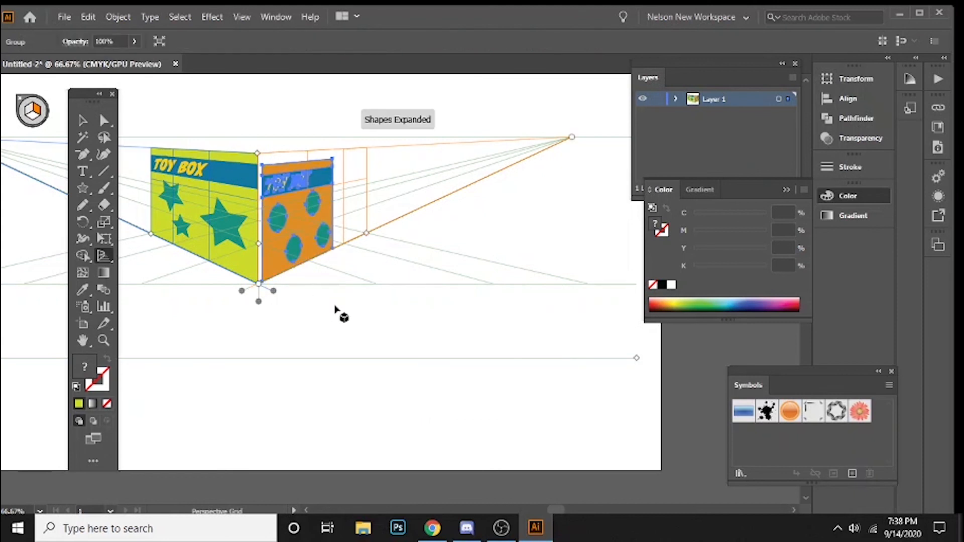
Step: Scale the circle panel in perspective to fill the right grid plane from the front edge to its far extent, and deselect it
{"action": "key", "text": "ctrl+plus"}
{"action": "key", "text": "ctrl+plus"}
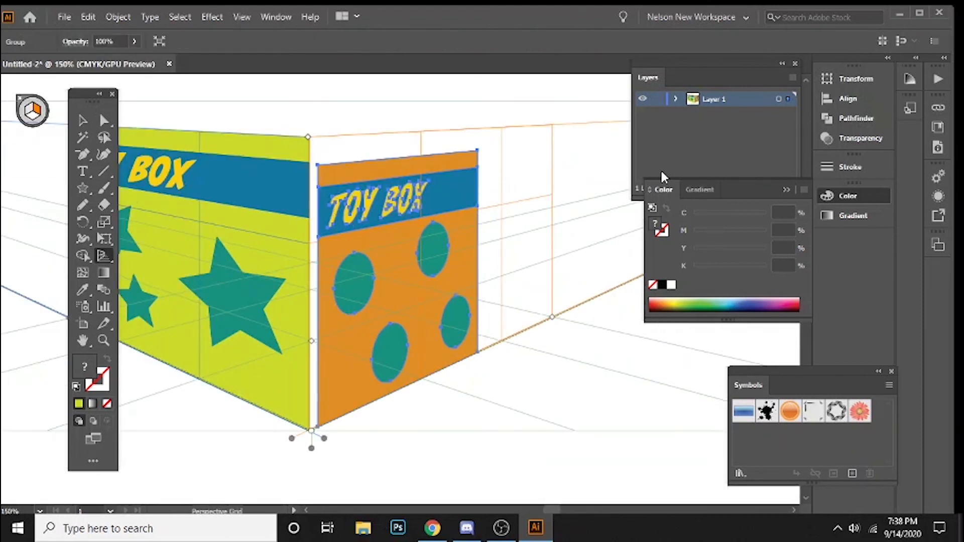
{"action": "left_click_drag", "start_coordinate": [481, 153], "coordinate": [510, 131]}
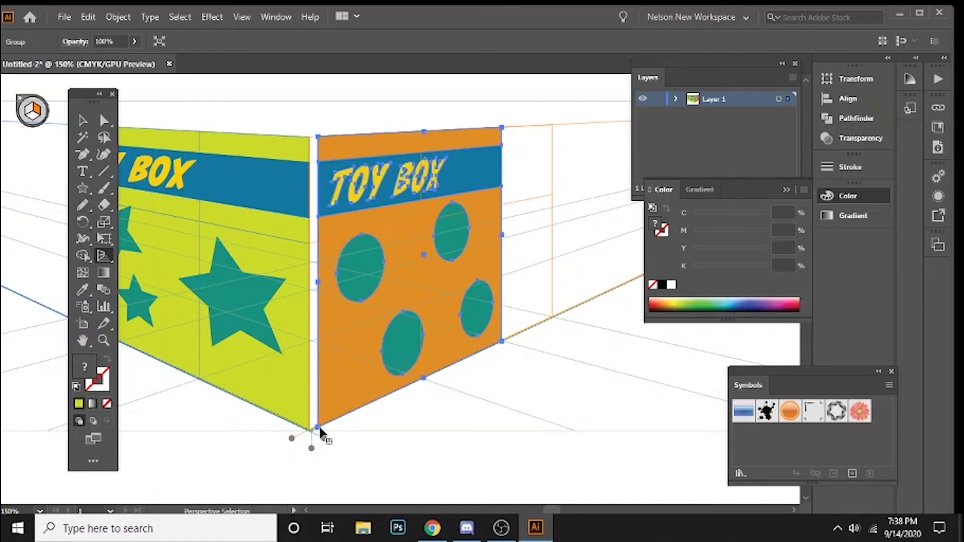
{"action": "mouse_move", "coordinate": [319, 427]}
{"action": "left_mouse_down"}
{"action": "mouse_move", "coordinate": [316, 437]}
{"action": "mouse_move", "coordinate": [319, 425]}
{"action": "left_mouse_up"}
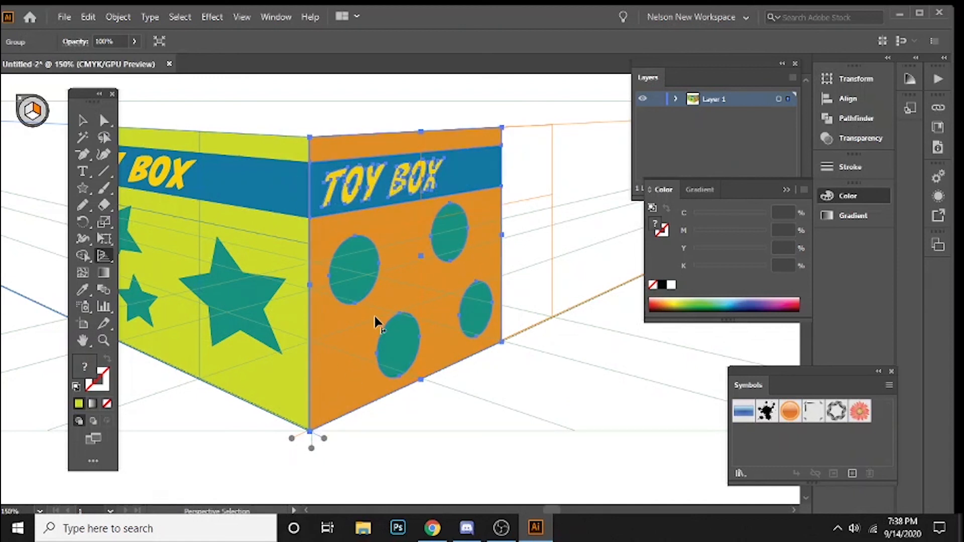
{"action": "left_click_drag", "start_coordinate": [503, 342], "coordinate": [553, 318]}
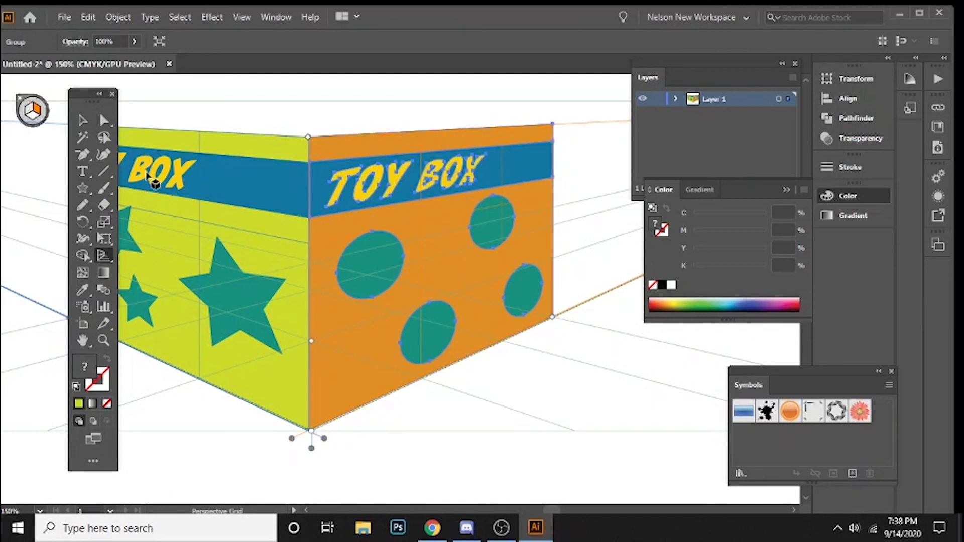
{"action": "left_click", "coordinate": [83, 121]}
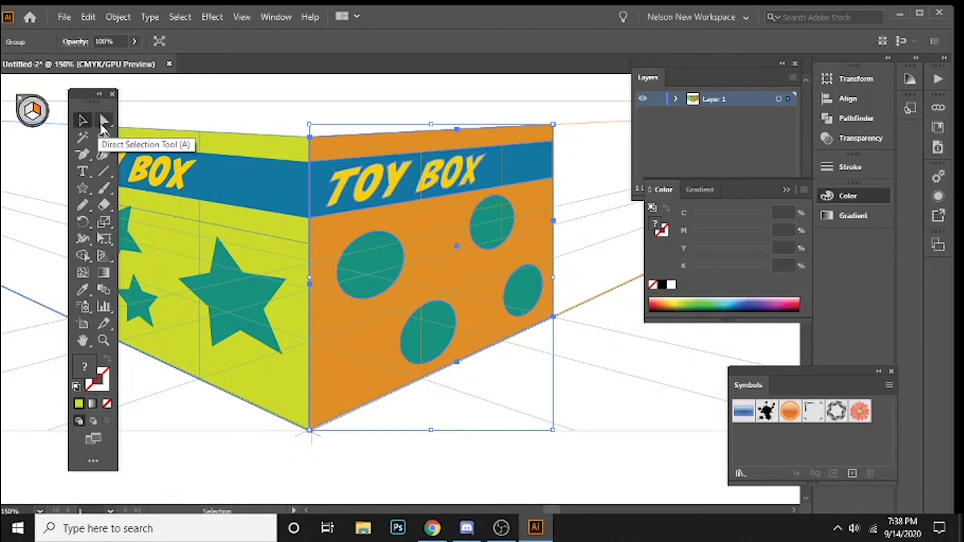
{"action": "key", "text": "ctrl+minus"}
{"action": "key", "text": "ctrl+minus"}
{"action": "left_click", "coordinate": [336, 164]}
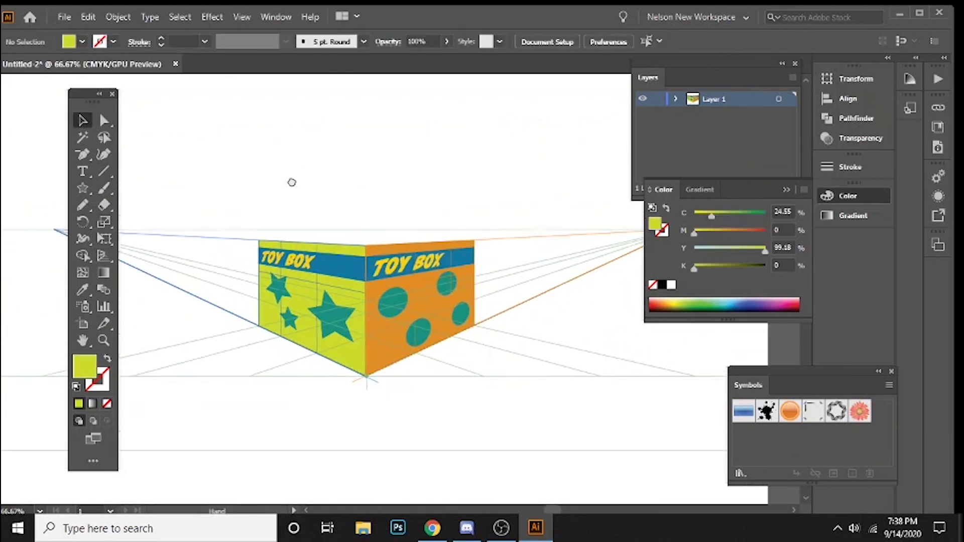
{"action": "left_click_drag", "start_coordinate": [291, 182], "coordinate": [292, 210]}
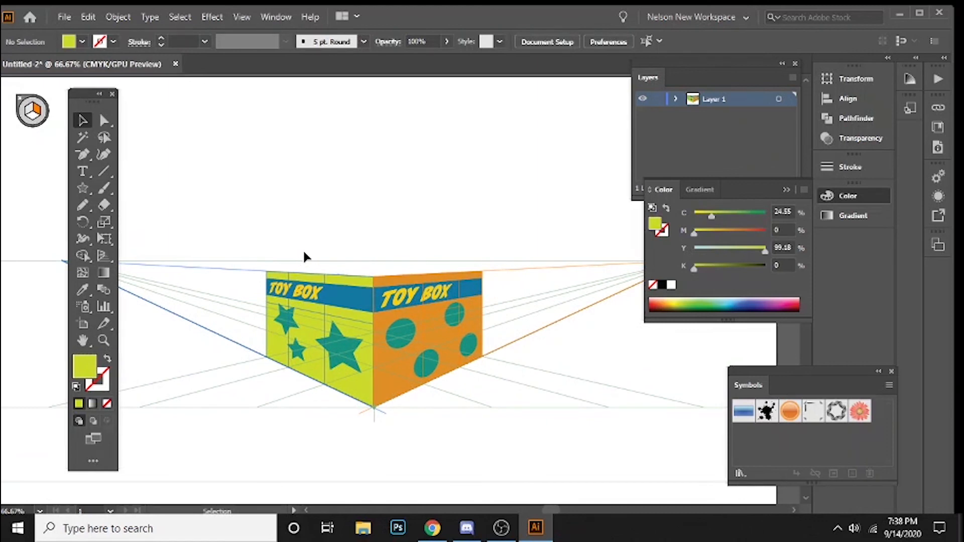
Step: Stretch the circle panel's front edge slightly towards the star panel to close the seam, accepting the expansion of the perspective object
{"action": "scroll", "coordinate": [381, 307], "scroll_direction": "up", "scroll_amount": 3}
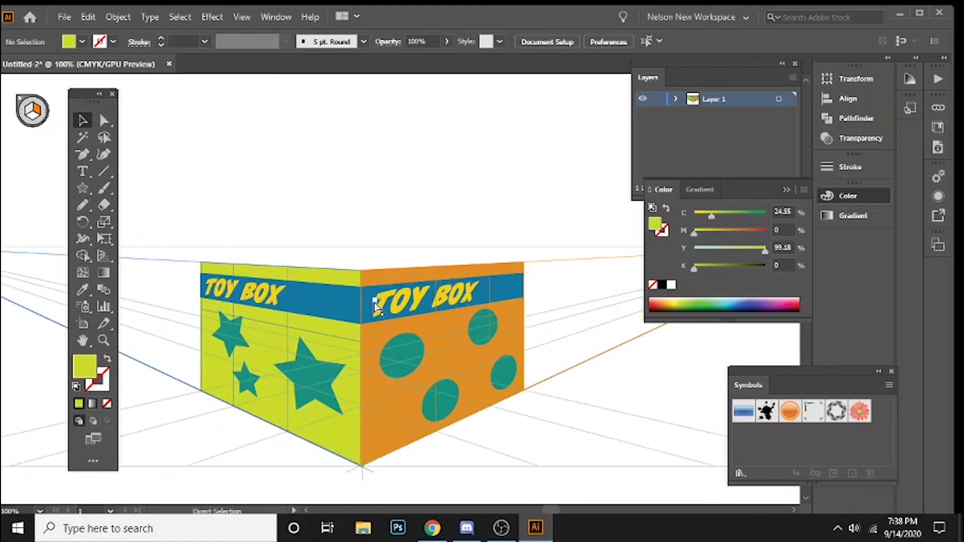
{"action": "left_click", "coordinate": [340, 304]}
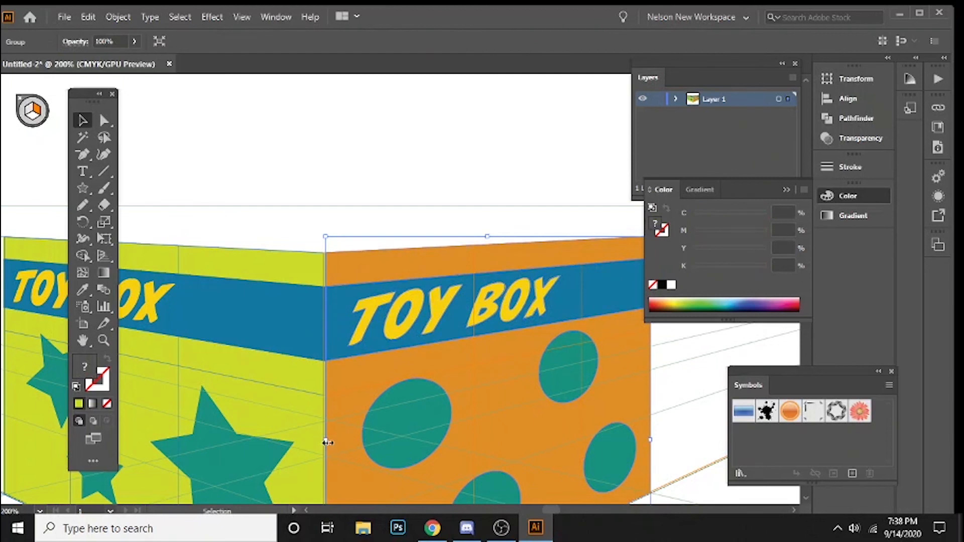
{"action": "left_click_drag", "start_coordinate": [327, 443], "coordinate": [323, 442]}
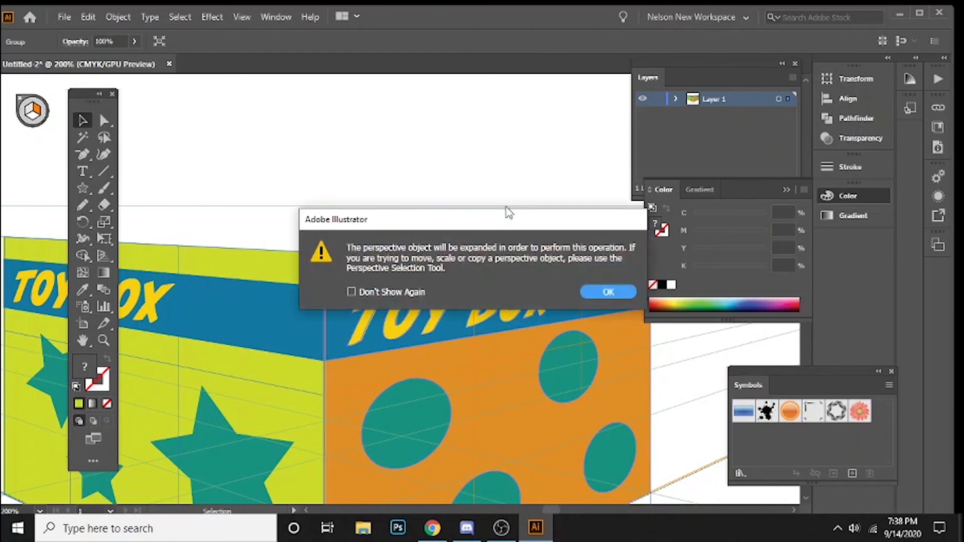
{"action": "left_click", "coordinate": [598, 291]}
{"action": "left_click", "coordinate": [296, 172]}
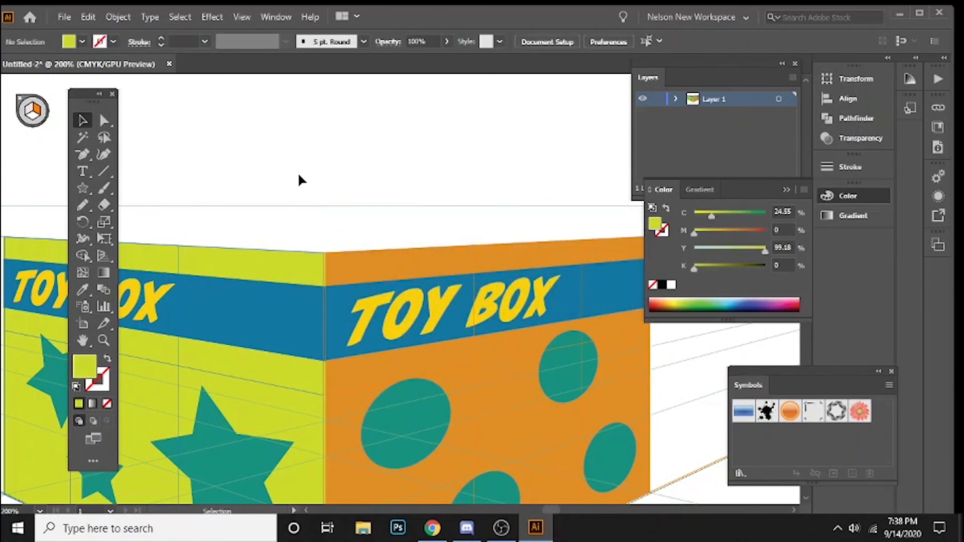
{"action": "scroll", "coordinate": [297, 172], "scroll_direction": "down", "scroll_amount": 2}
{"action": "scroll", "coordinate": [299, 173], "scroll_direction": "down", "scroll_amount": 1}
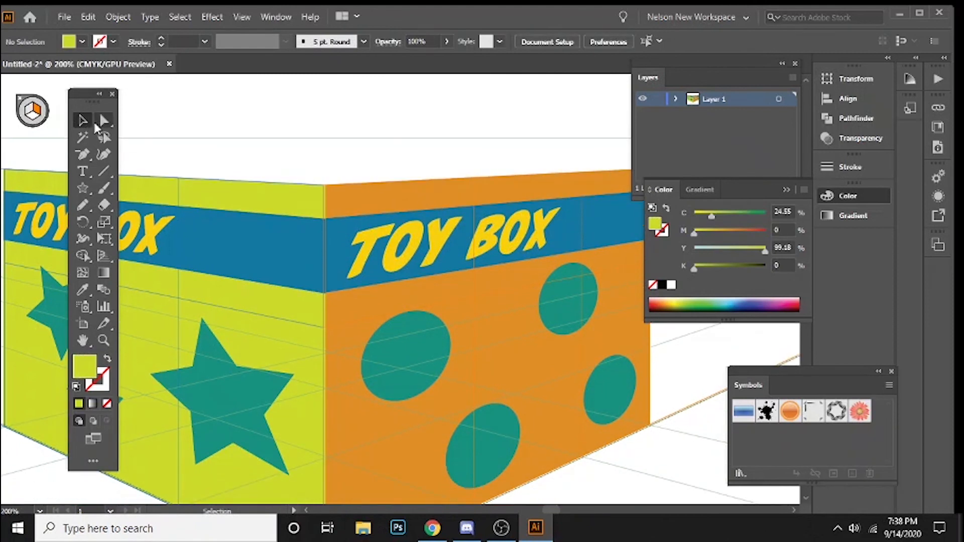
{"action": "key", "text": "ctrl+1"}
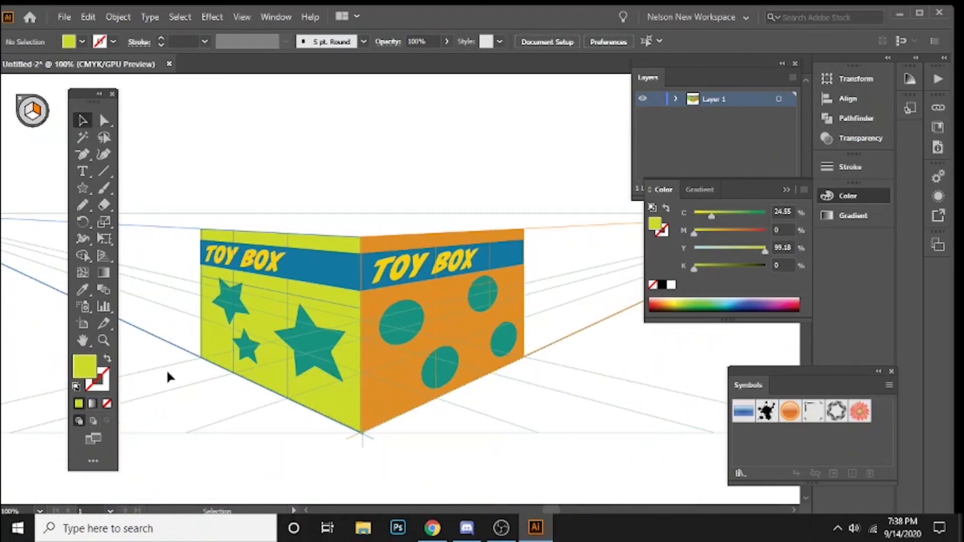
Step: Set the fill colour to a light orange, #E0B658
{"action": "double_click", "coordinate": [84, 367]}
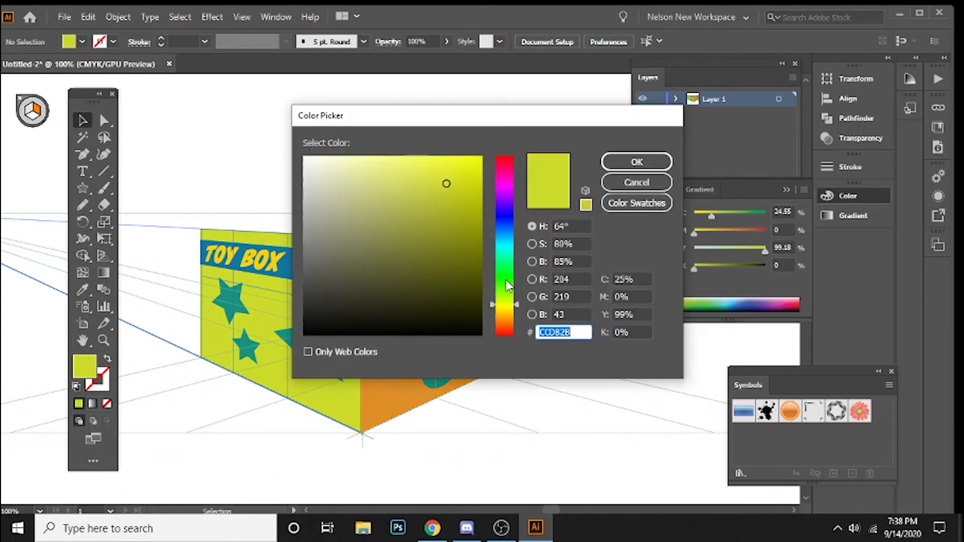
{"action": "left_click_drag", "start_coordinate": [510, 304], "coordinate": [509, 290]}
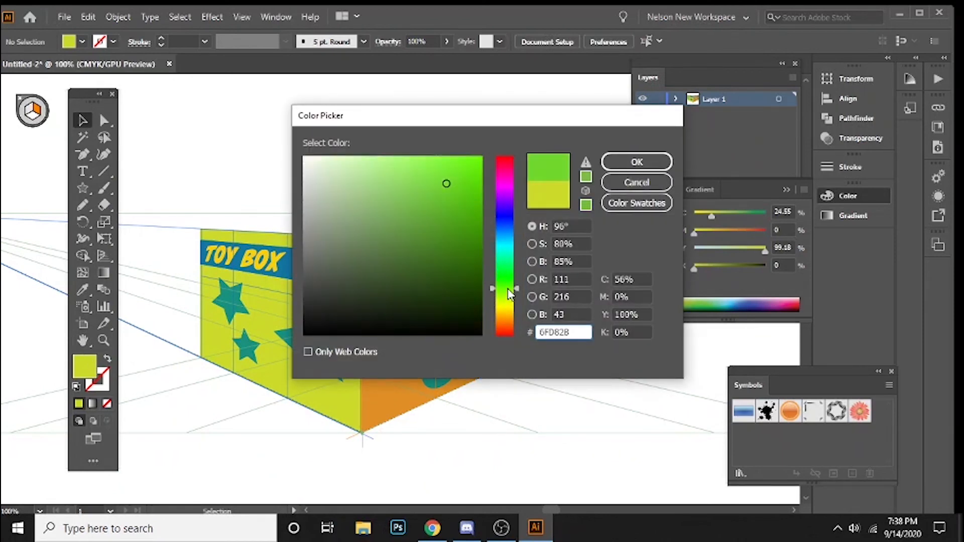
{"action": "left_click", "coordinate": [508, 315]}
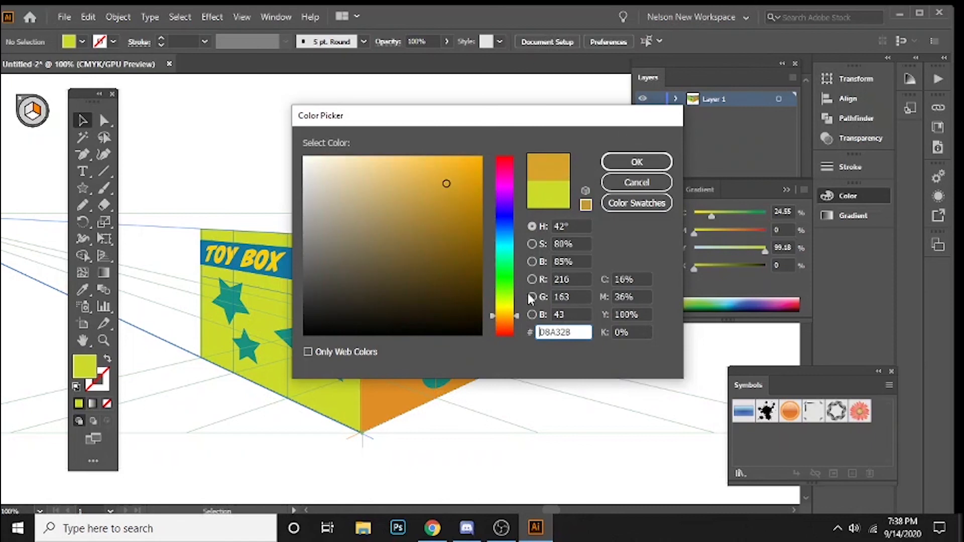
{"action": "left_click_drag", "start_coordinate": [388, 170], "coordinate": [412, 178]}
{"action": "left_click", "coordinate": [634, 162]}
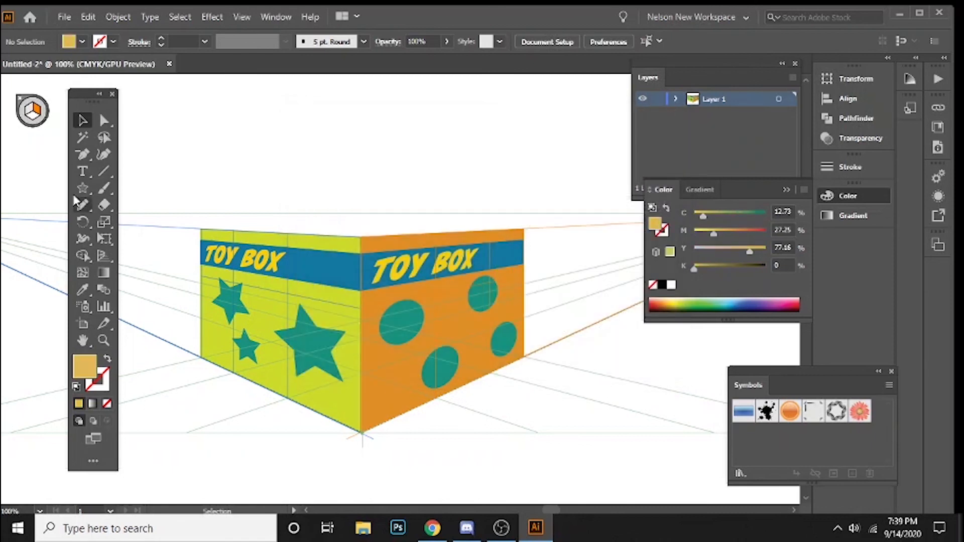
Step: Activate the horizontal grid plane and draw a rectangle from the box's upper front corner to cover its open top
{"action": "left_click", "coordinate": [104, 254]}
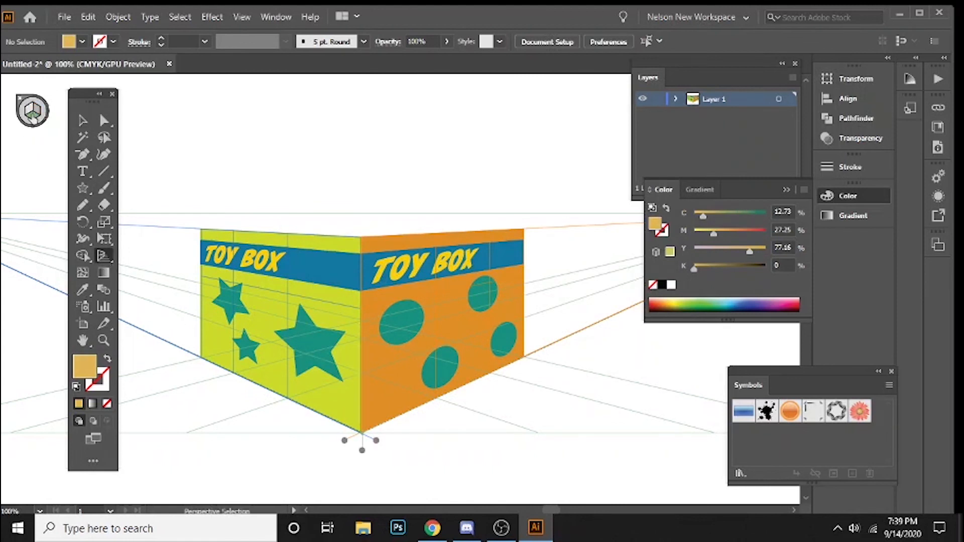
{"action": "left_click_drag", "start_coordinate": [248, 157], "coordinate": [285, 164]}
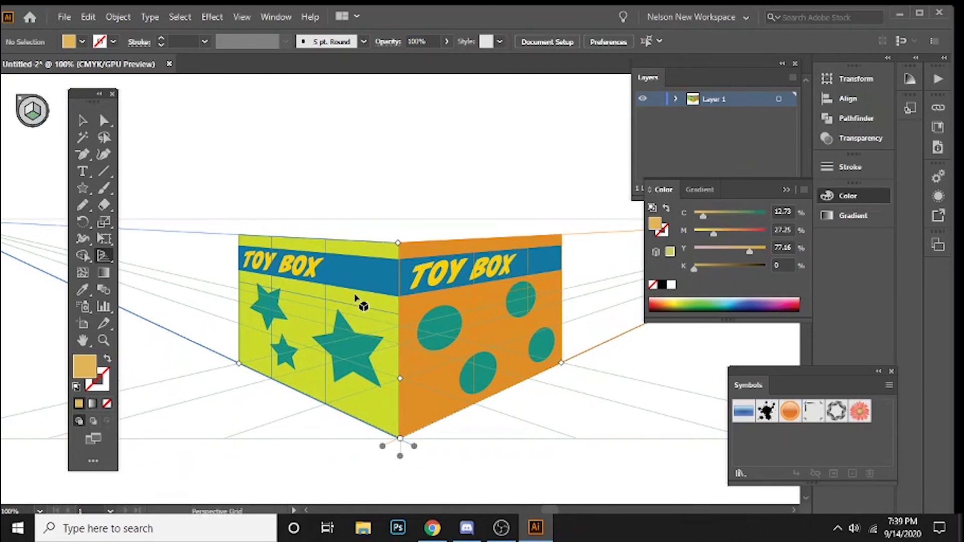
{"action": "left_click", "coordinate": [83, 189]}
{"action": "left_click", "coordinate": [128, 188]}
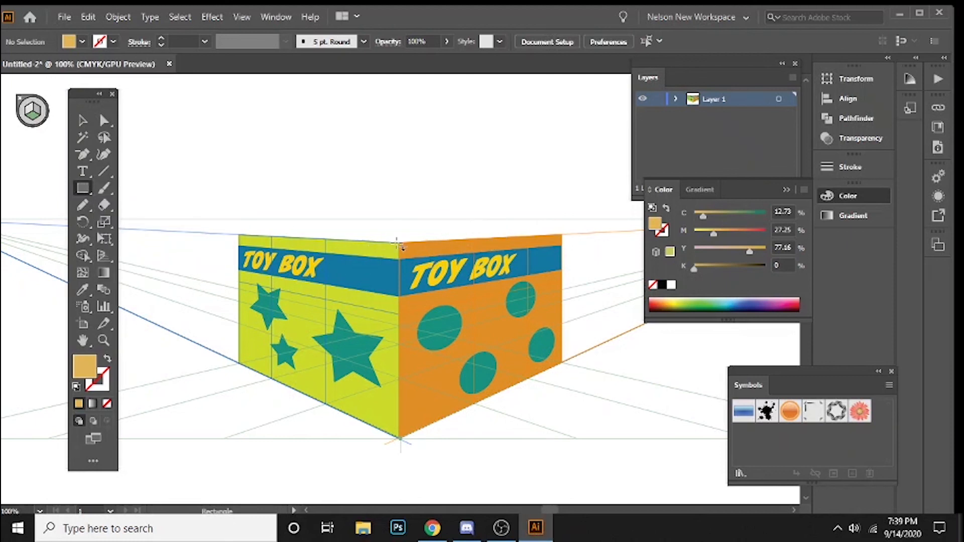
{"action": "mouse_move", "coordinate": [399, 244]}
{"action": "left_mouse_down"}
{"action": "mouse_move", "coordinate": [428, 229]}
{"action": "mouse_move", "coordinate": [412, 233]}
{"action": "left_mouse_up"}
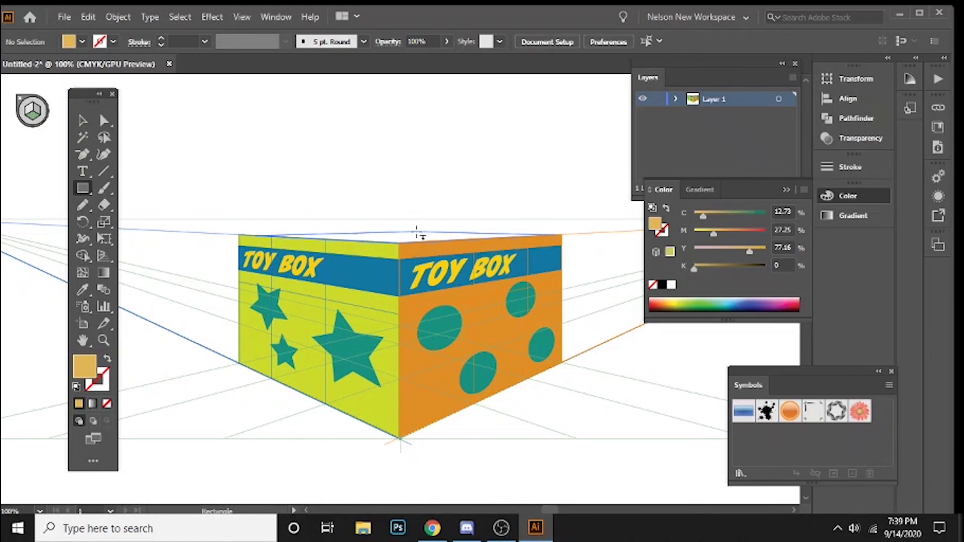
{"action": "left_click_drag", "start_coordinate": [417, 233], "coordinate": [417, 233]}
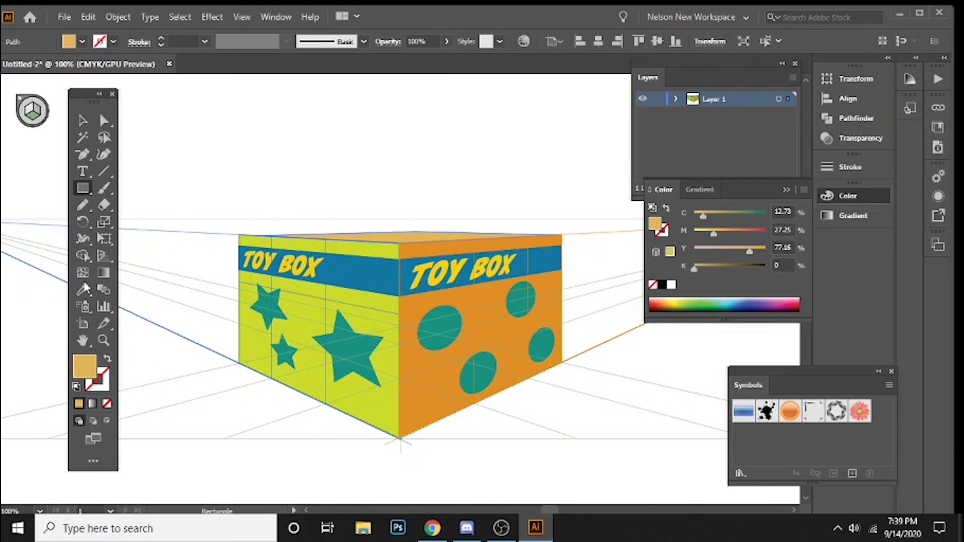
Step: Recolour the box's top face blue, #588EDD
{"action": "double_click", "coordinate": [84, 367]}
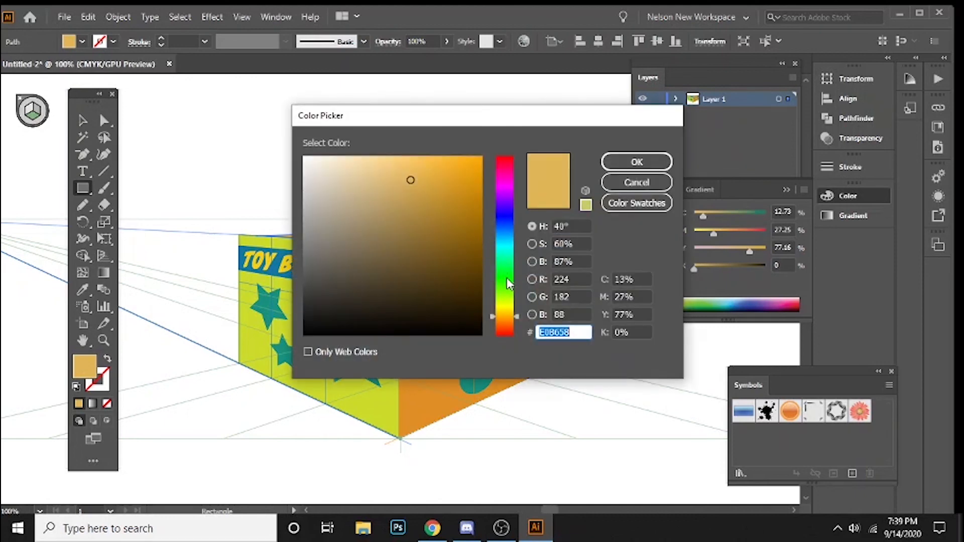
{"action": "left_click", "coordinate": [507, 233]}
{"action": "left_click", "coordinate": [637, 162]}
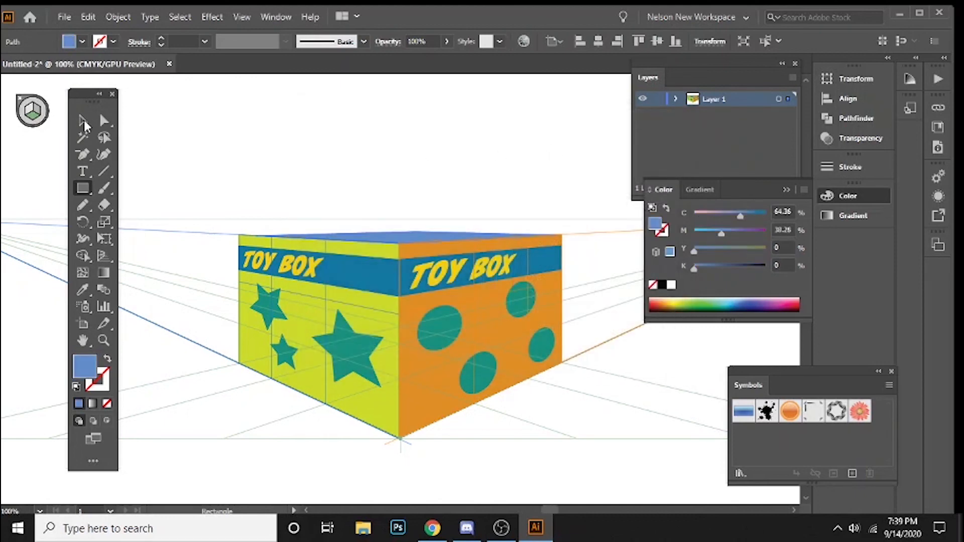
Step: Recolour the box's top face light green, #A8DB58, and deselect it
{"action": "double_click", "coordinate": [83, 368]}
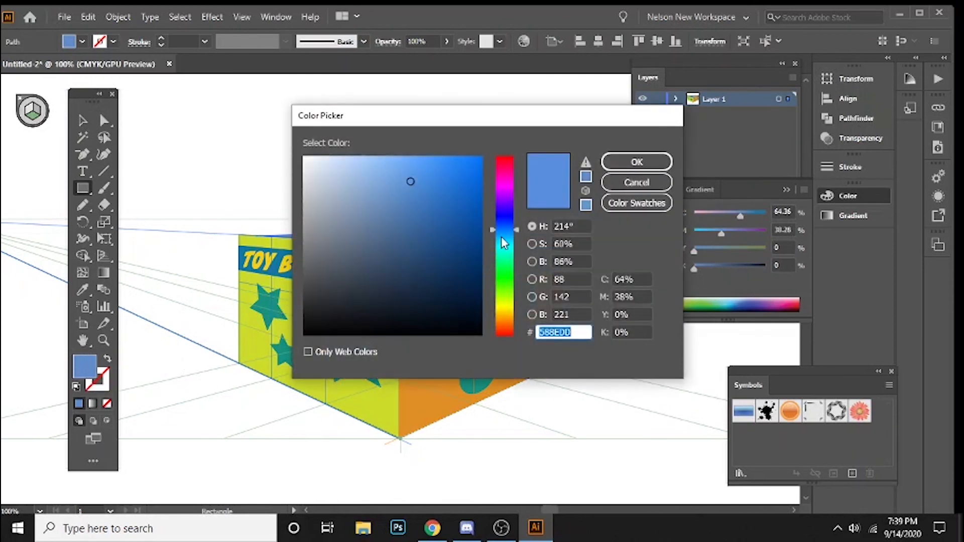
{"action": "left_click", "coordinate": [510, 294]}
{"action": "left_click", "coordinate": [635, 161]}
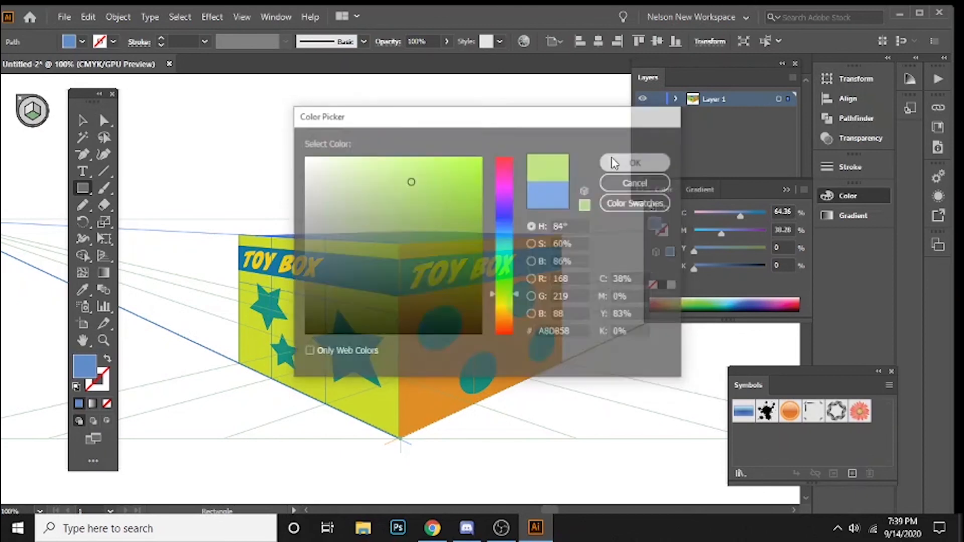
{"action": "key", "text": "v"}
{"action": "left_click", "coordinate": [230, 177]}
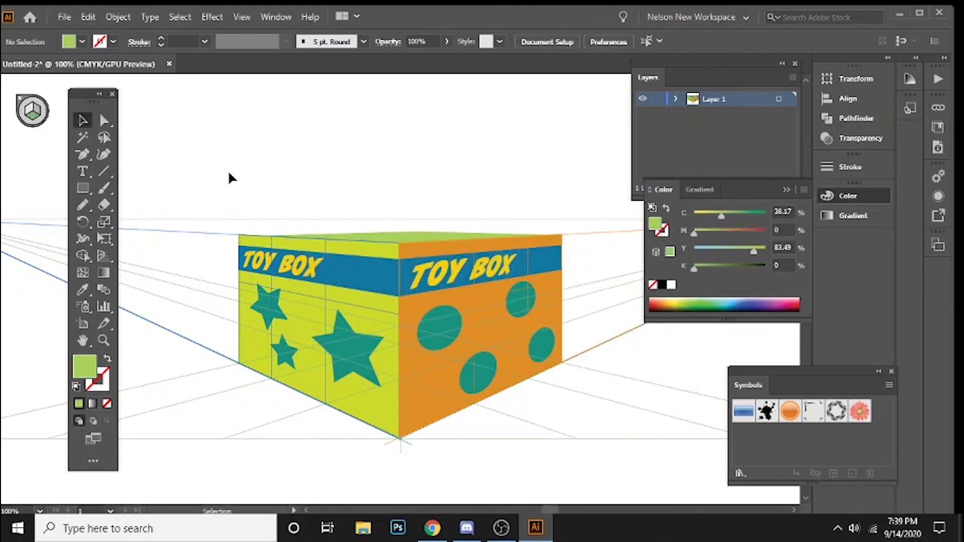
Step: Draw a dark olive shadow rectangle on the ground beside the star panel, replacing the first attempt with a larger one
{"action": "left_click_drag", "start_coordinate": [400, 439], "coordinate": [179, 385]}
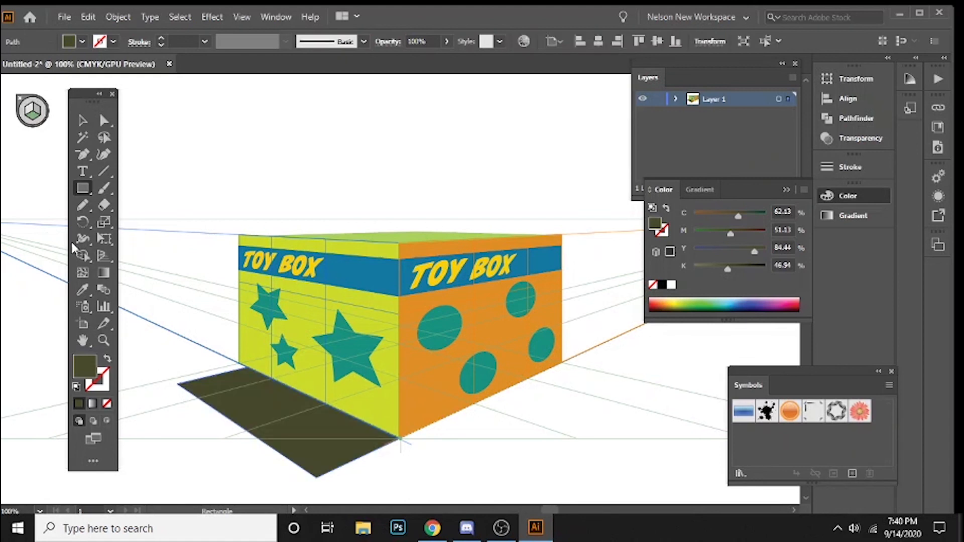
{"action": "key", "text": "Delete"}
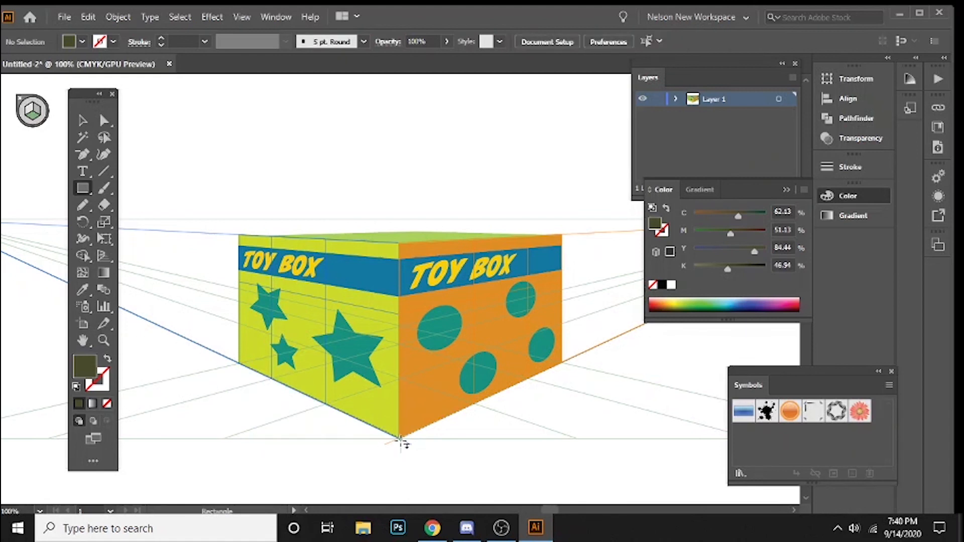
{"action": "left_click_drag", "start_coordinate": [397, 440], "coordinate": [143, 369]}
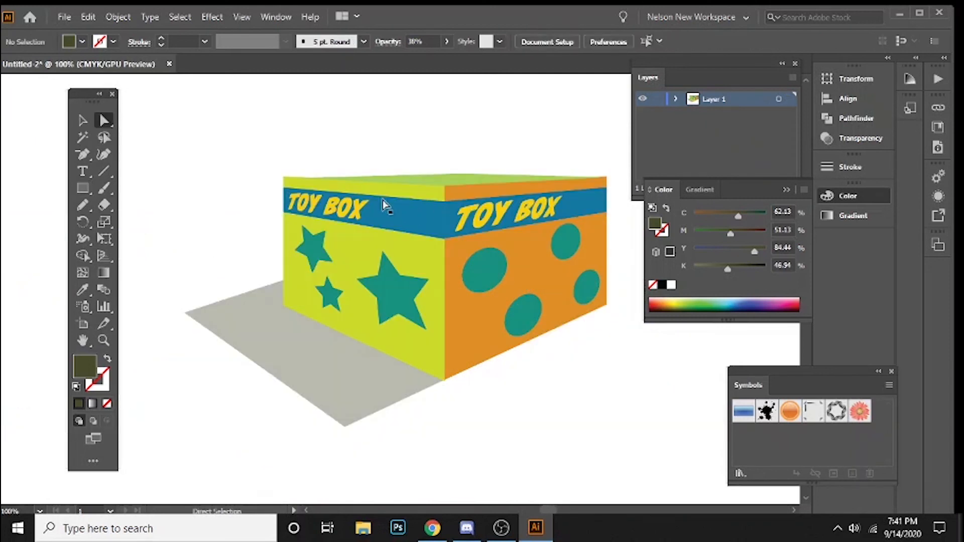
Step: Recolour the blue band on the orange panel dark teal, #0D4556, and deselect it
{"action": "left_click", "coordinate": [582, 207]}
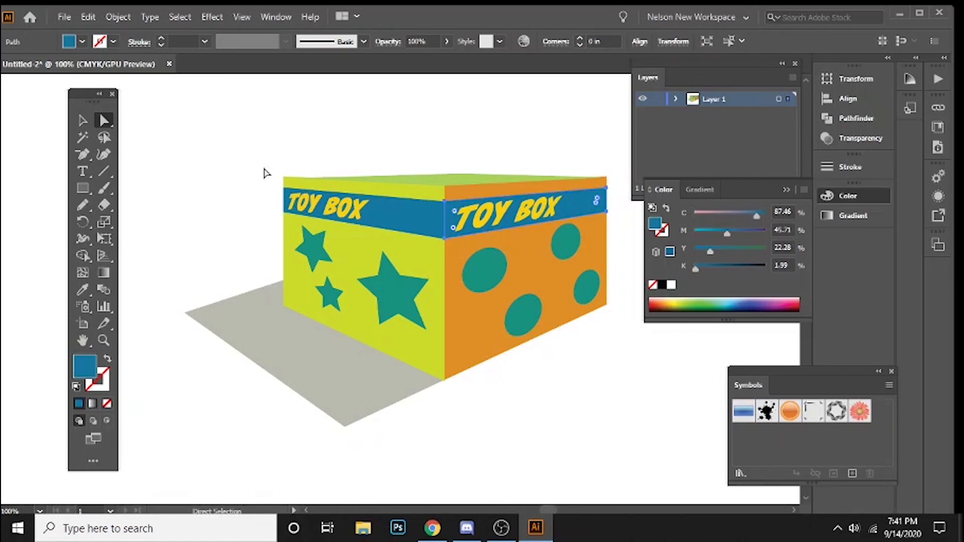
{"action": "double_click", "coordinate": [84, 367]}
{"action": "left_click", "coordinate": [456, 275]}
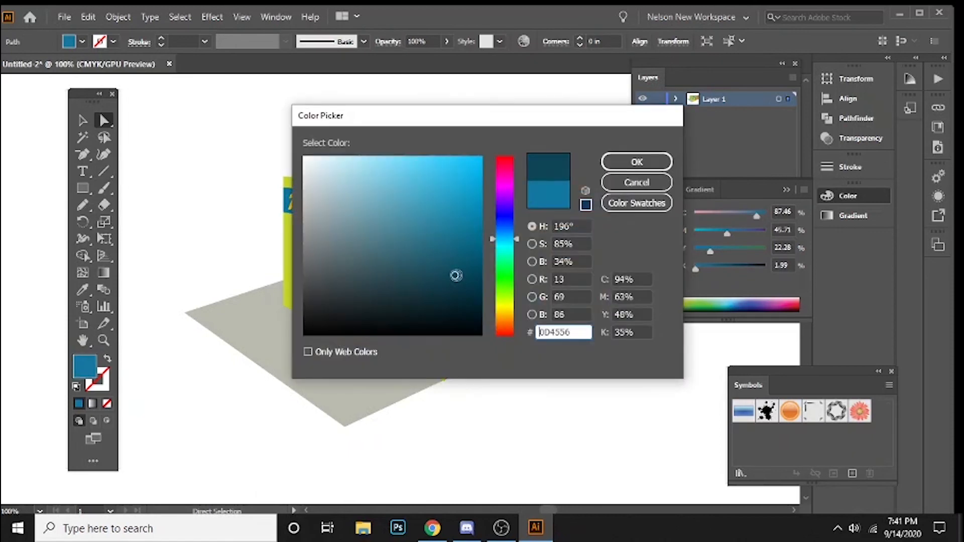
{"action": "key", "text": "Return"}
{"action": "left_click", "coordinate": [83, 120]}
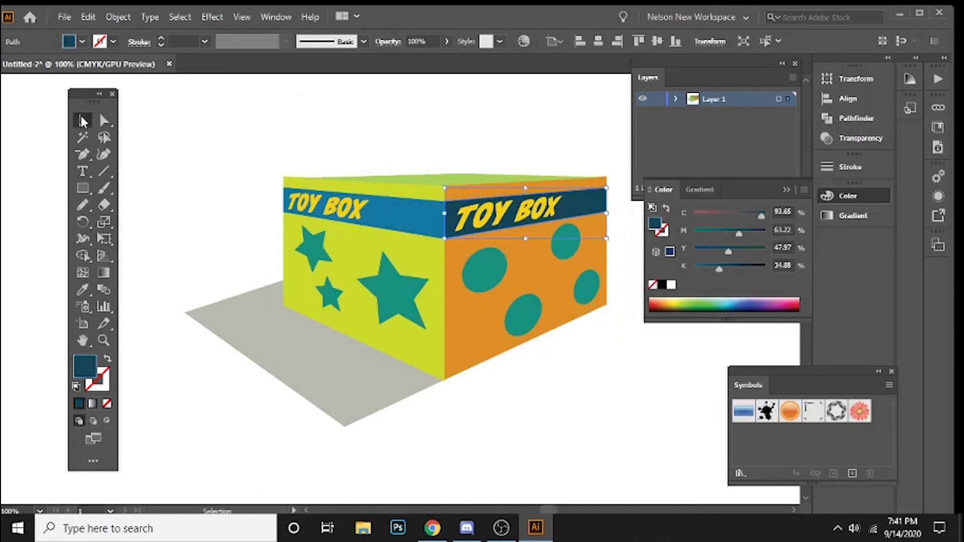
{"action": "left_click", "coordinate": [145, 124]}
Step: Recolour all four spots on the orange panel with the dark teal sampled from its TOY BOX band, and deselect them
{"action": "left_click", "coordinate": [551, 255]}
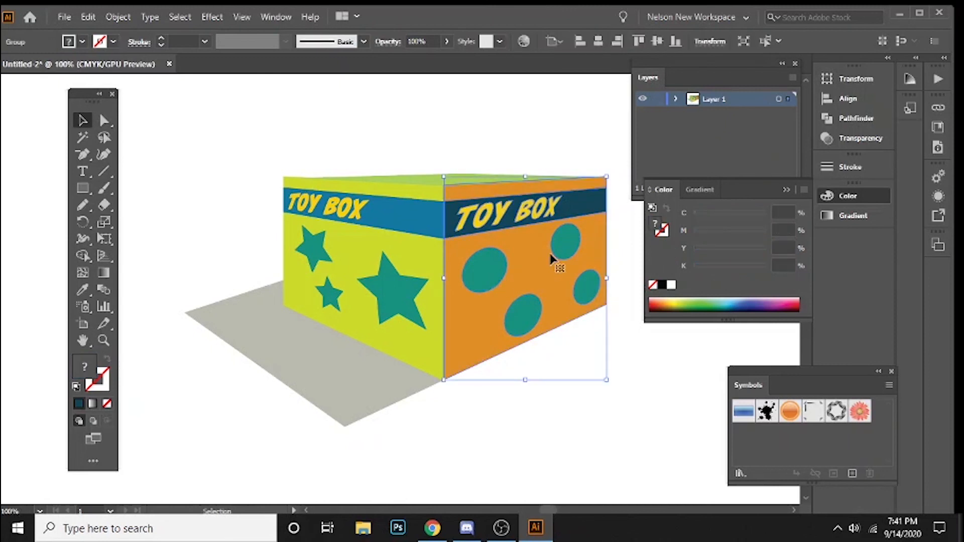
{"action": "left_click", "coordinate": [576, 429]}
{"action": "key", "text": "a"}
{"action": "left_click", "coordinate": [492, 273]}
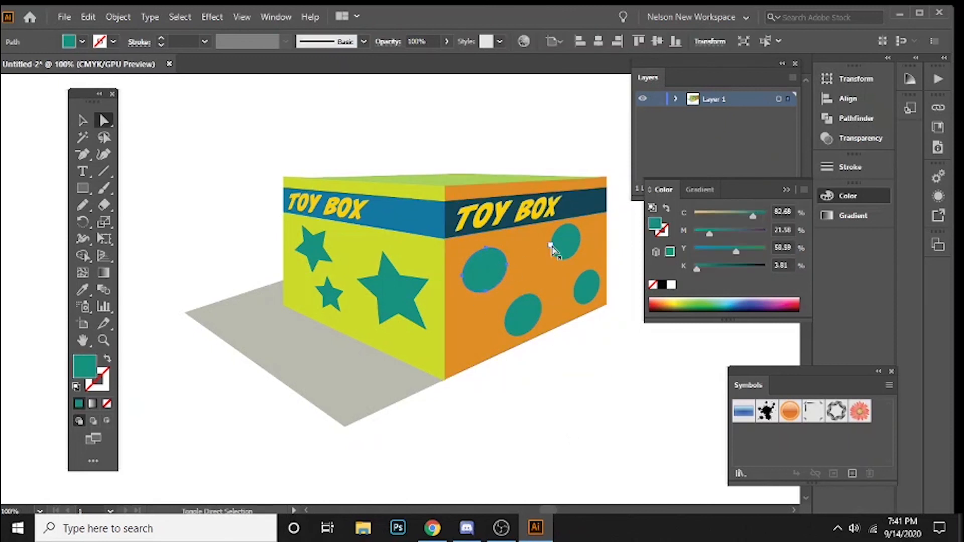
{"action": "left_click", "coordinate": [564, 238], "text": "shift"}
{"action": "left_click", "coordinate": [583, 286], "text": "shift"}
{"action": "left_click", "coordinate": [525, 323], "text": "shift"}
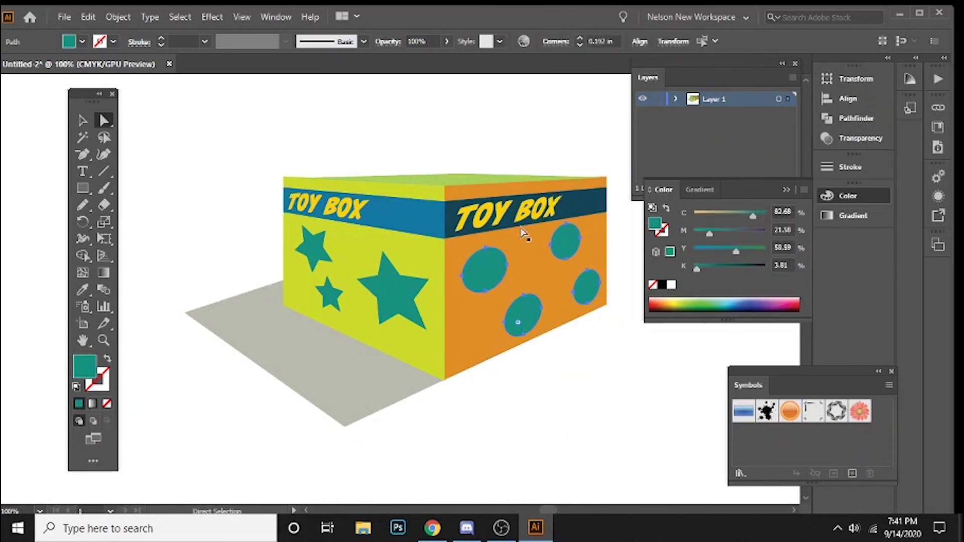
{"action": "key", "text": "i"}
{"action": "left_click", "coordinate": [562, 205]}
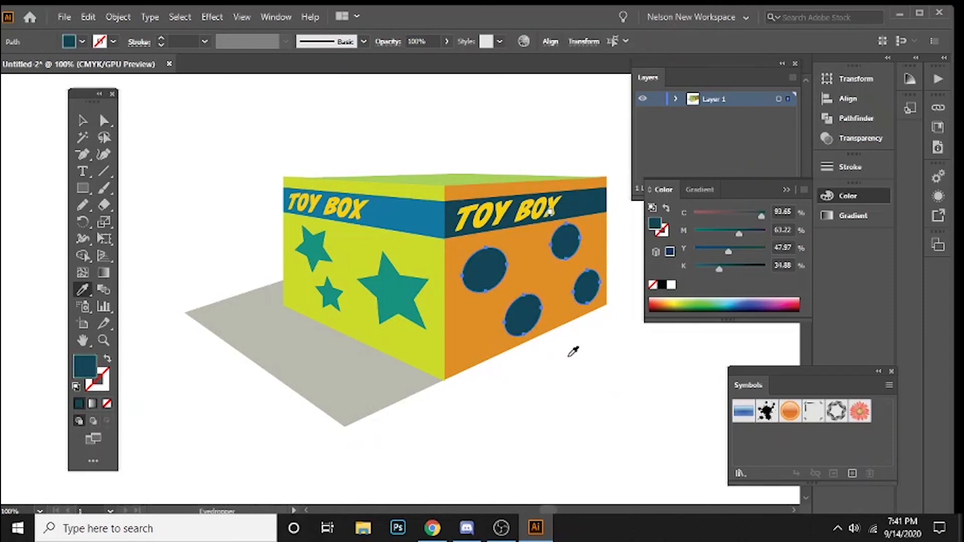
{"action": "key", "text": "v"}
{"action": "left_click", "coordinate": [557, 372]}
{"action": "left_click", "coordinate": [528, 320]}
{"action": "left_click", "coordinate": [555, 360]}
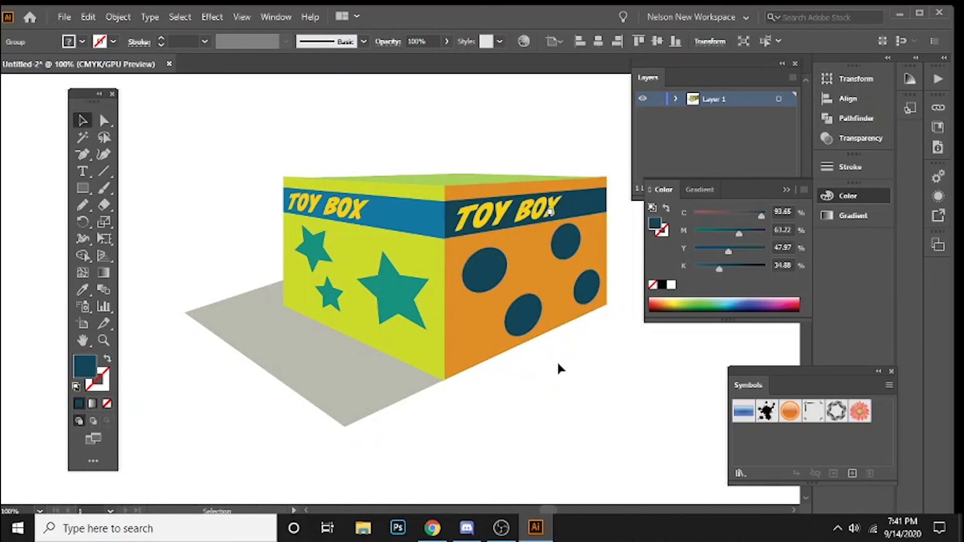
Step: Rearrange the spots by moving the lower one to the orange panel's centre, nudging the large one outward, and adding a copy near the bottom front corner
{"action": "key", "text": "a"}
{"action": "left_click", "coordinate": [523, 322]}
{"action": "left_click_drag", "start_coordinate": [532, 288], "coordinate": [532, 299]}
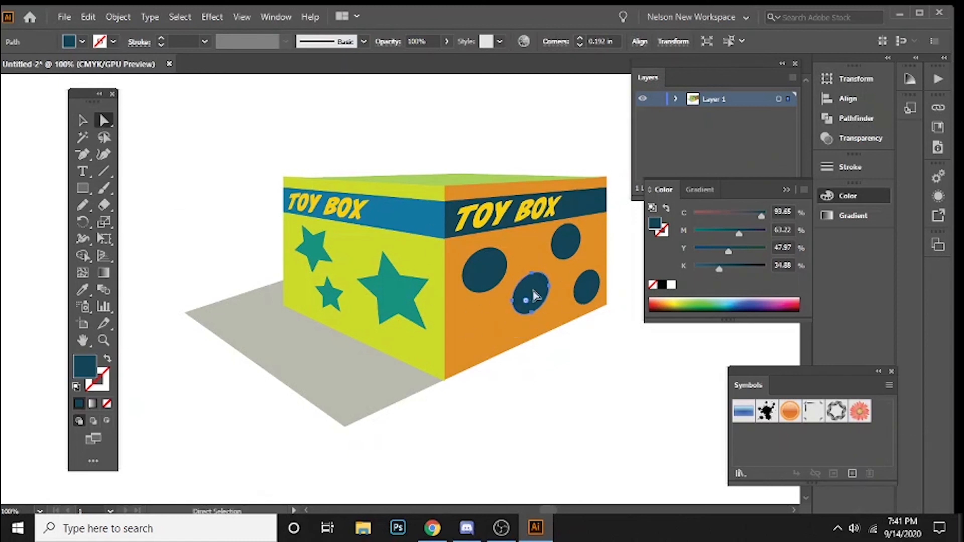
{"action": "left_click_drag", "start_coordinate": [519, 308], "coordinate": [527, 301]}
{"action": "left_click_drag", "start_coordinate": [478, 269], "coordinate": [472, 264]}
{"action": "mouse_move", "coordinate": [539, 292]}
{"action": "left_mouse_down"}
{"action": "mouse_move", "coordinate": [511, 316]}
{"action": "mouse_move", "coordinate": [535, 276]}
{"action": "mouse_move", "coordinate": [533, 288]}
{"action": "left_mouse_up"}
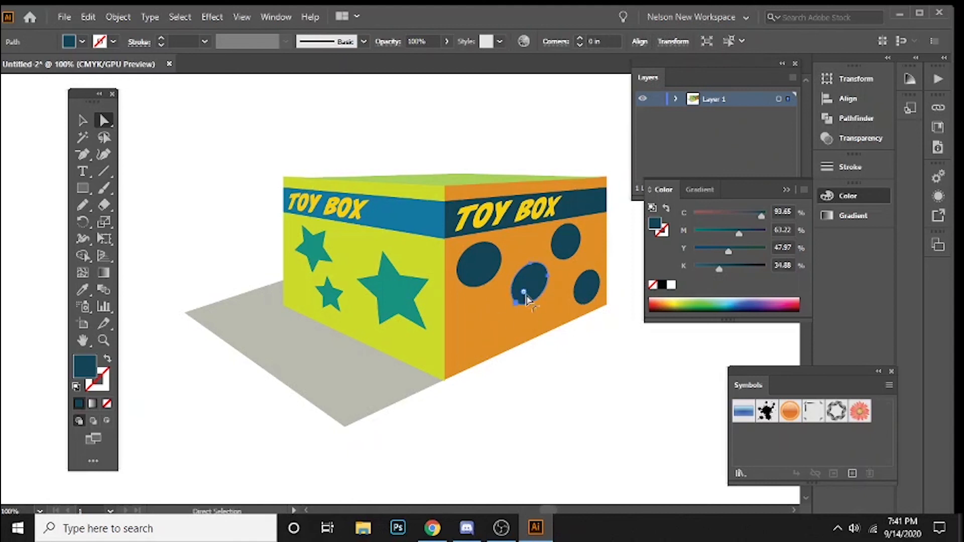
{"action": "left_click_drag", "start_coordinate": [533, 285], "coordinate": [481, 330]}
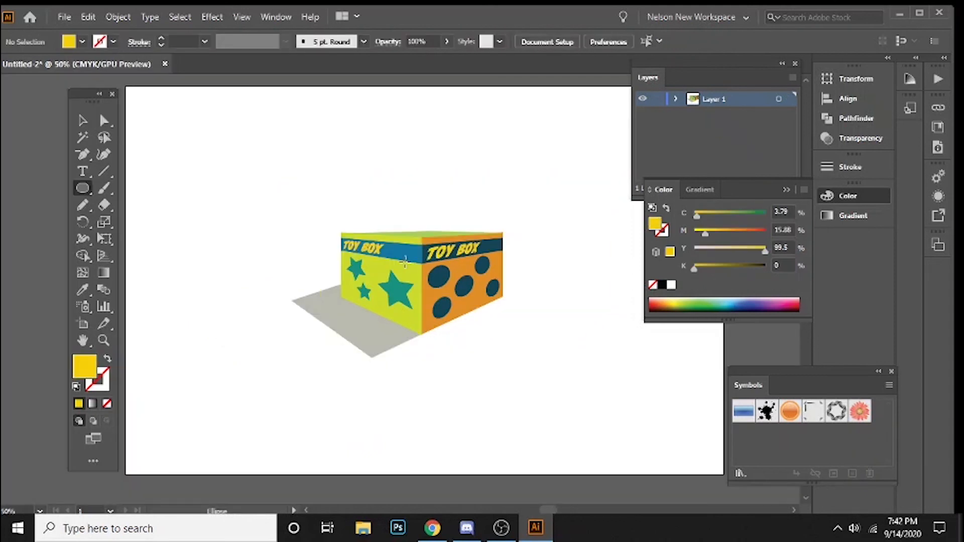
Step: Draw a large yellow circle from the toy box's centre outward and shift it slightly upward
{"action": "left_click_drag", "start_coordinate": [421, 256], "coordinate": [544, 340]}
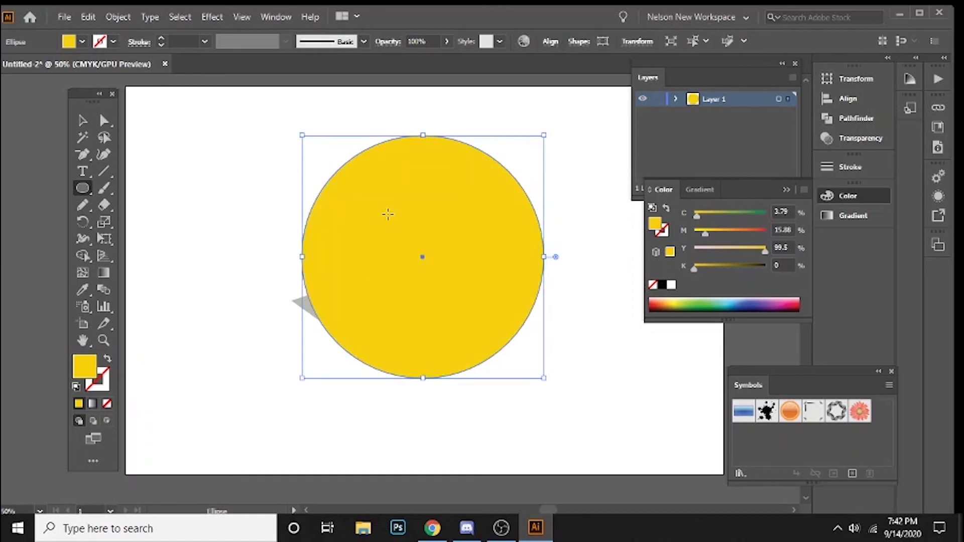
{"action": "left_click", "coordinate": [83, 121]}
{"action": "mouse_move", "coordinate": [327, 221]}
{"action": "left_mouse_down"}
{"action": "mouse_move", "coordinate": [320, 235]}
{"action": "mouse_move", "coordinate": [330, 210]}
{"action": "left_mouse_up"}
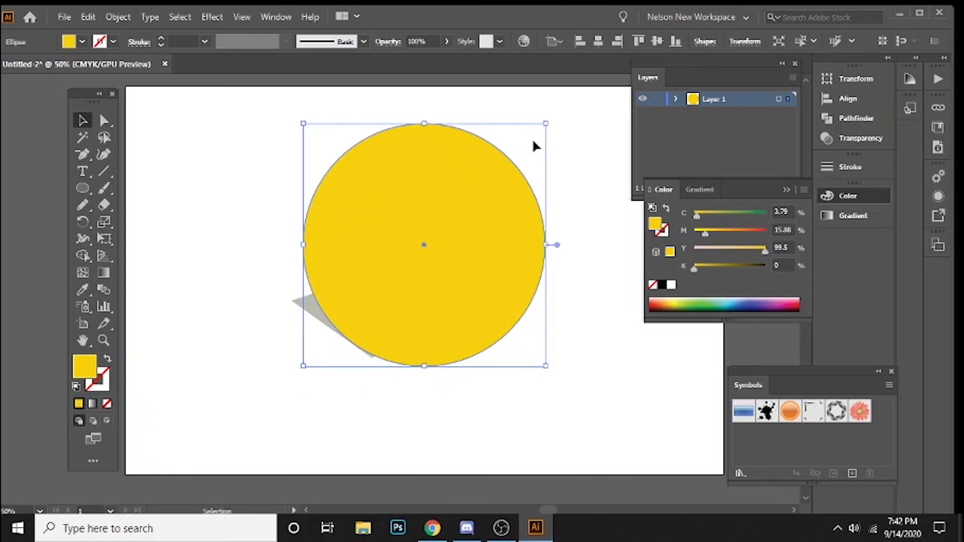
Step: Send the yellow circle to the back and reposition it so it surrounds both the box and its shadow
{"action": "right_click", "coordinate": [437, 206]}
{"action": "mouse_move", "coordinate": [485, 447]}
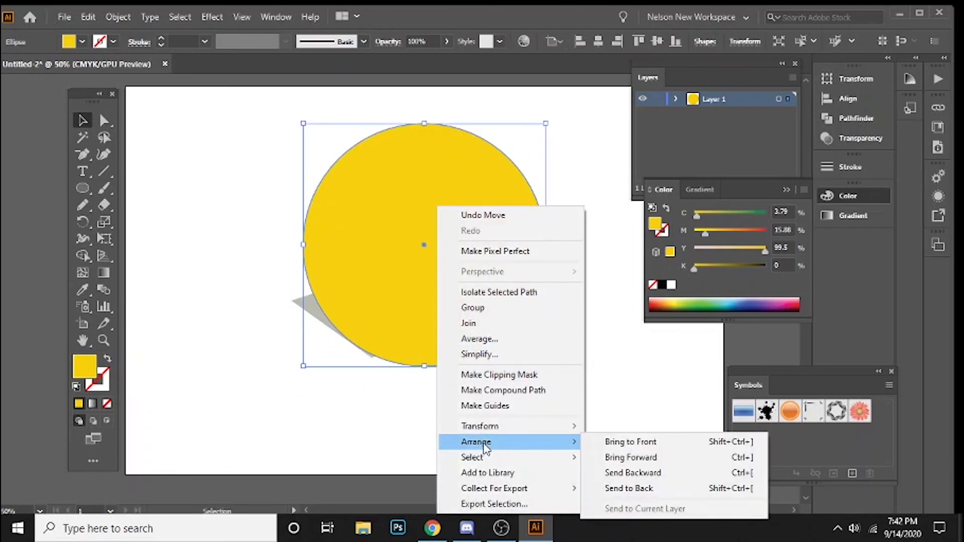
{"action": "left_click", "coordinate": [643, 488]}
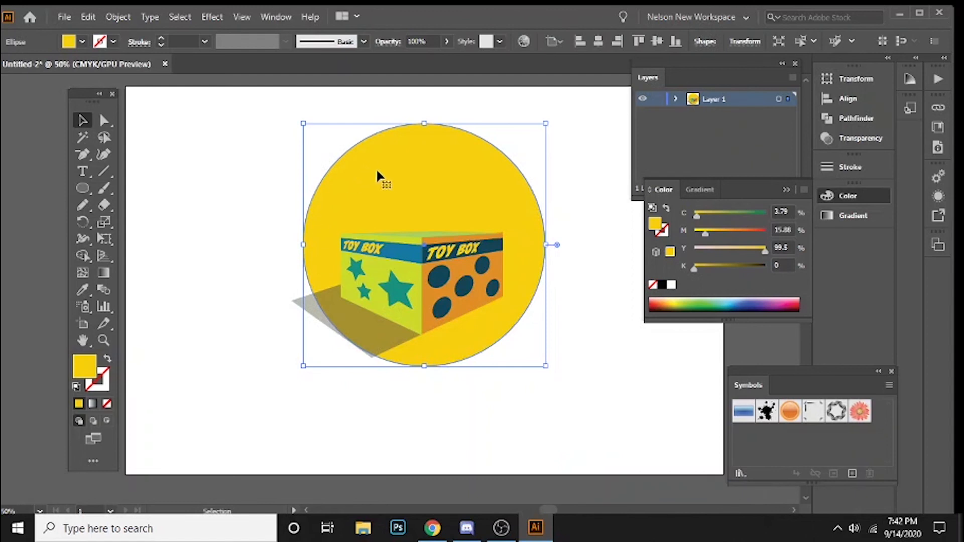
{"action": "left_click_drag", "start_coordinate": [354, 215], "coordinate": [333, 247]}
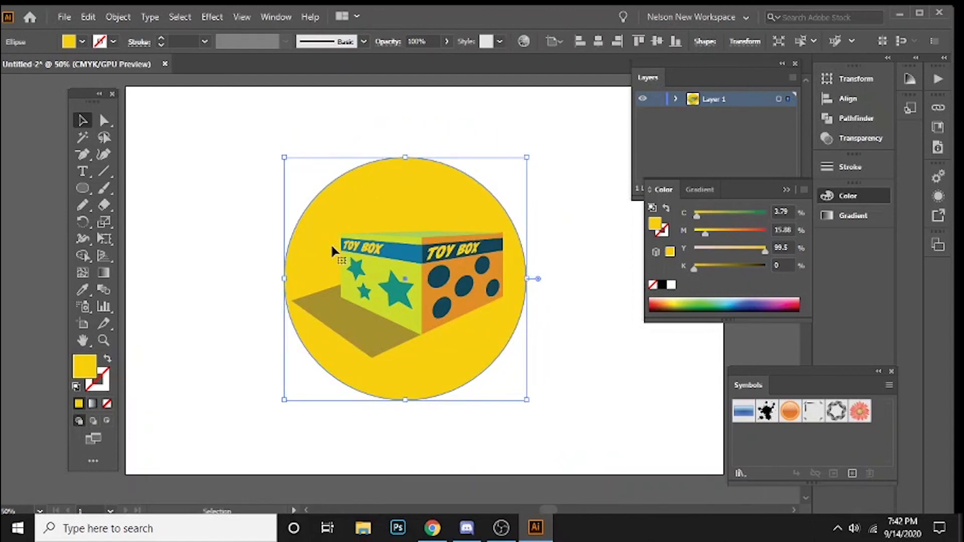
Step: Recolour the background circle purple, #633DEA, and deselect it
{"action": "double_click", "coordinate": [85, 374]}
{"action": "mouse_move", "coordinate": [508, 222]}
{"action": "left_mouse_down"}
{"action": "mouse_move", "coordinate": [507, 201]}
{"action": "mouse_move", "coordinate": [508, 211]}
{"action": "left_mouse_up"}
{"action": "left_click", "coordinate": [436, 171]}
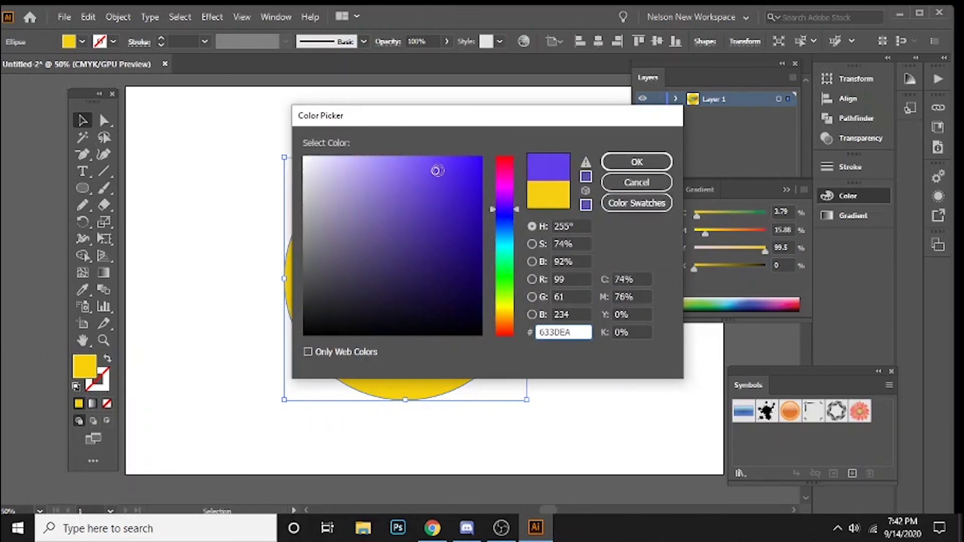
{"action": "key", "text": "Return"}
{"action": "left_click", "coordinate": [177, 184]}
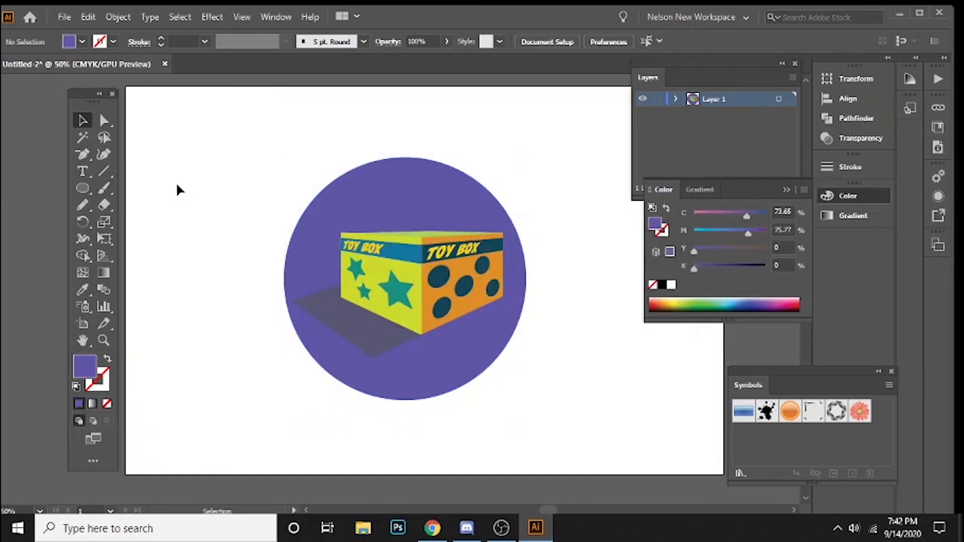
Step: Move the green top face's corner point on the orange panel's side out to that panel's far upper corner
{"action": "key", "text": "ctrl+plus"}
{"action": "key", "text": "ctrl+plus"}
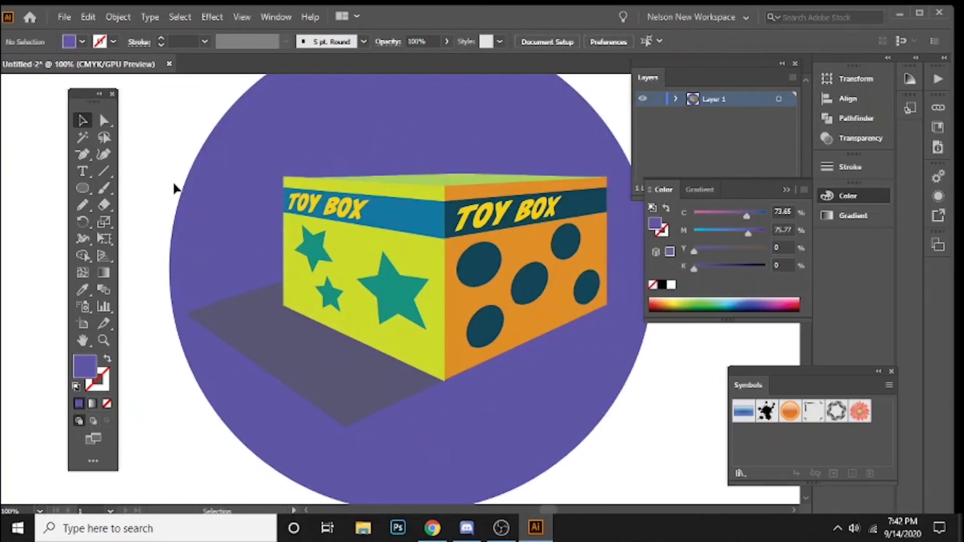
{"action": "left_click_drag", "start_coordinate": [325, 207], "coordinate": [277, 218]}
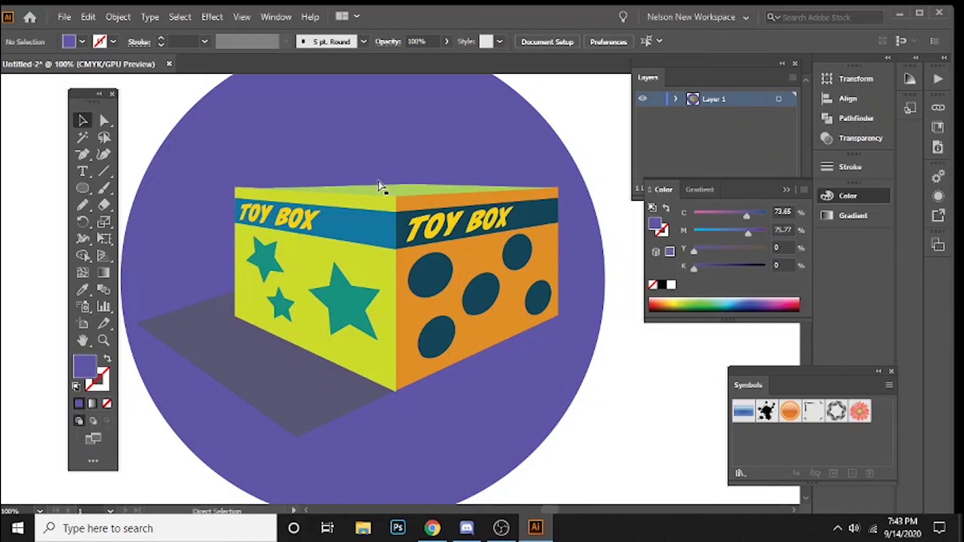
{"action": "key", "text": "ctrl+equal"}
{"action": "key", "text": "ctrl+equal"}
{"action": "left_click_drag", "start_coordinate": [379, 185], "coordinate": [593, 301]}
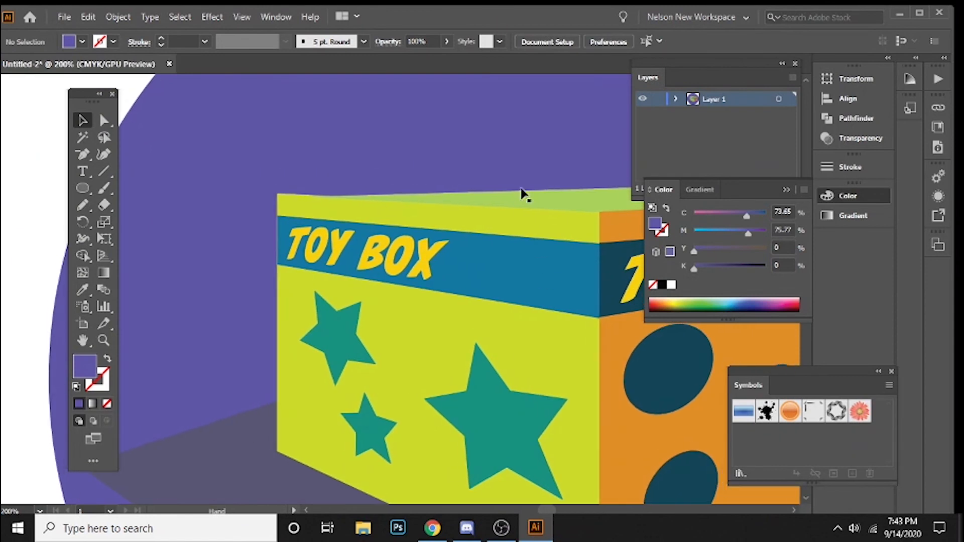
{"action": "left_click", "coordinate": [547, 204]}
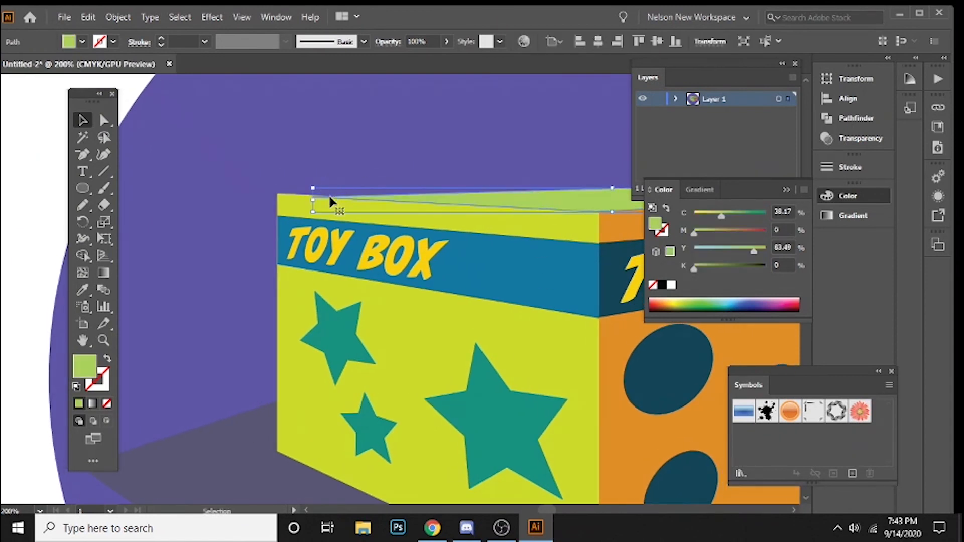
{"action": "key", "text": "a"}
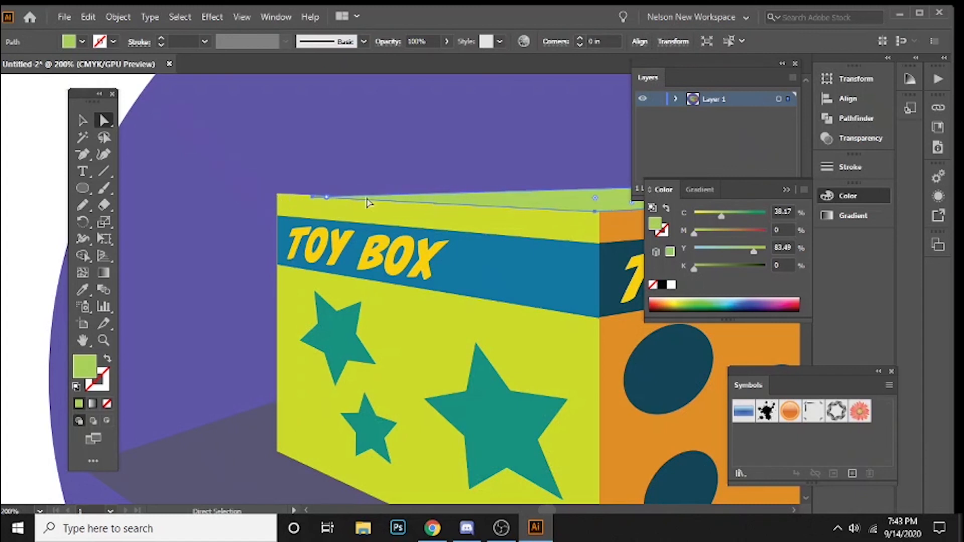
{"action": "left_click_drag", "start_coordinate": [564, 229], "coordinate": [267, 277]}
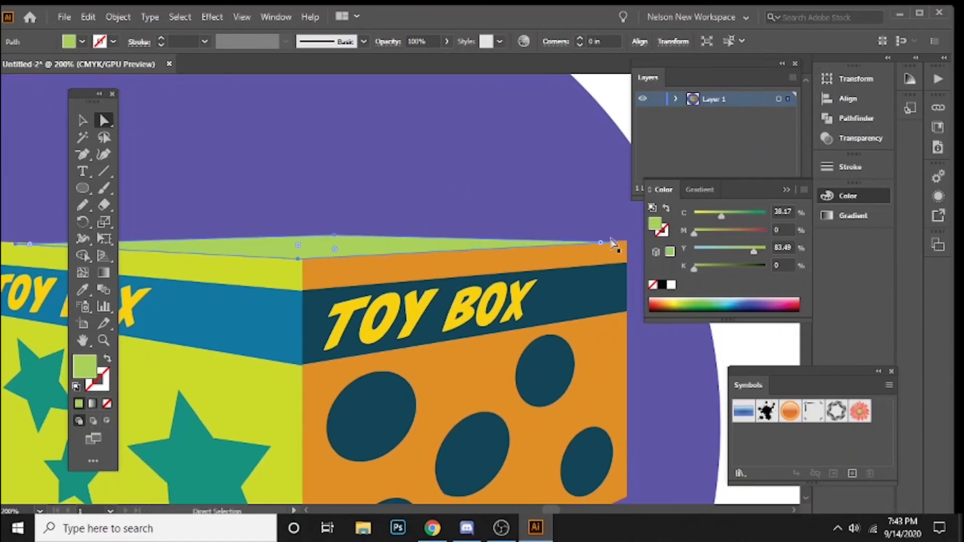
{"action": "left_click_drag", "start_coordinate": [615, 242], "coordinate": [625, 241]}
Step: Move the top face's corner point on the star panel's side out to that panel's far upper corner
{"action": "left_click_drag", "start_coordinate": [248, 238], "coordinate": [512, 208]}
{"action": "left_click_drag", "start_coordinate": [281, 214], "coordinate": [247, 216]}
{"action": "left_click", "coordinate": [83, 120]}
{"action": "left_click", "coordinate": [196, 193]}
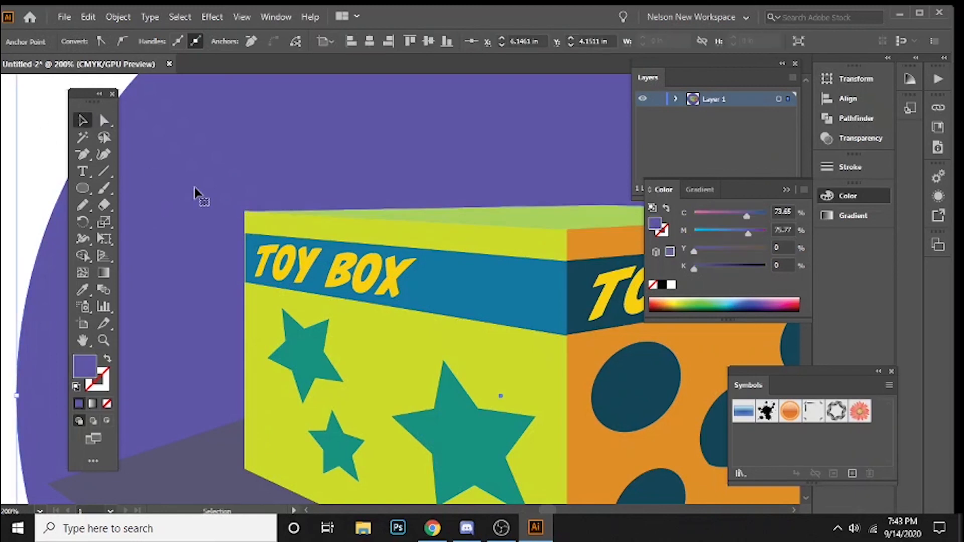